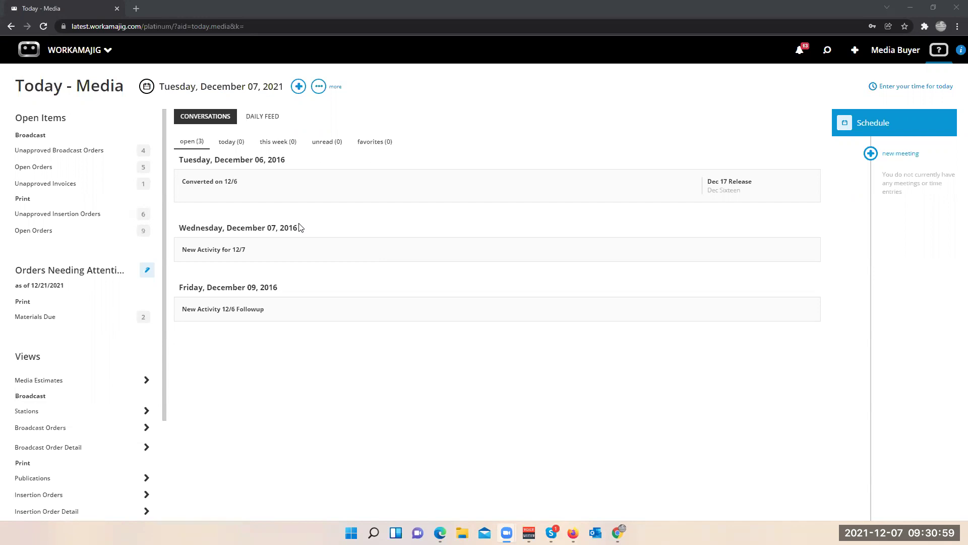
- Open the Today - Media dashboard from the media apps
{"action": "left_click", "coordinate": [76, 50]}
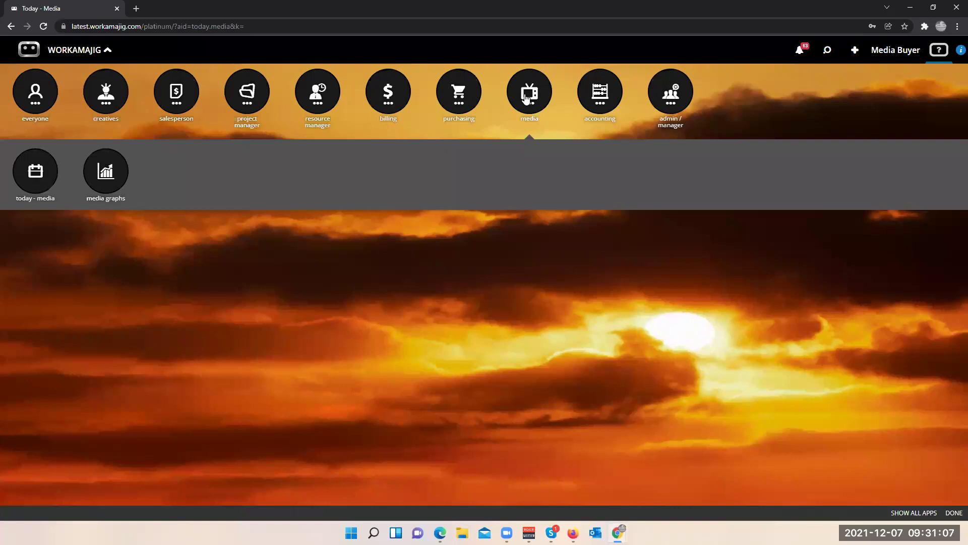
{"action": "left_click", "coordinate": [526, 99]}
{"action": "left_click", "coordinate": [526, 99]}
{"action": "left_click", "coordinate": [40, 178]}
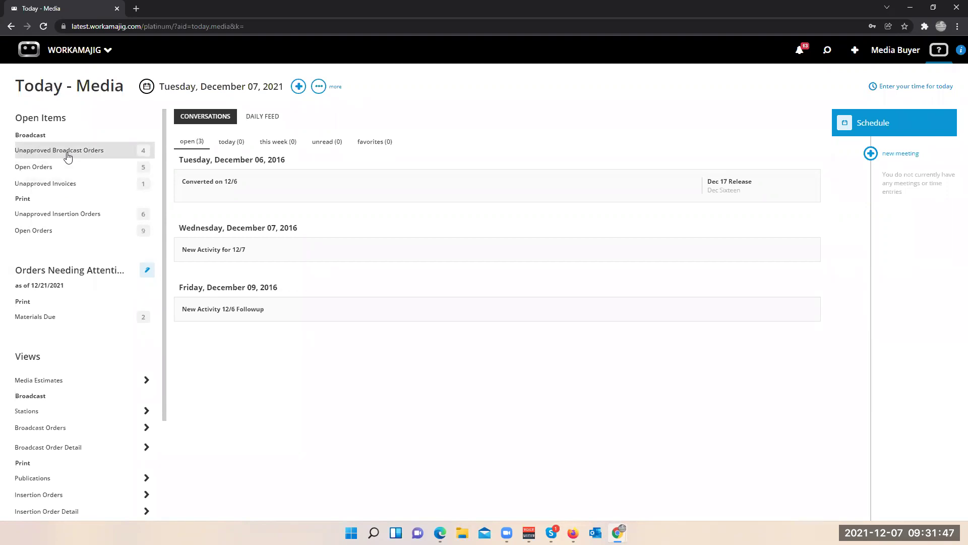
- Review unapproved broadcast order BO-1010, then close the unapproved orders list
{"action": "left_click", "coordinate": [68, 156]}
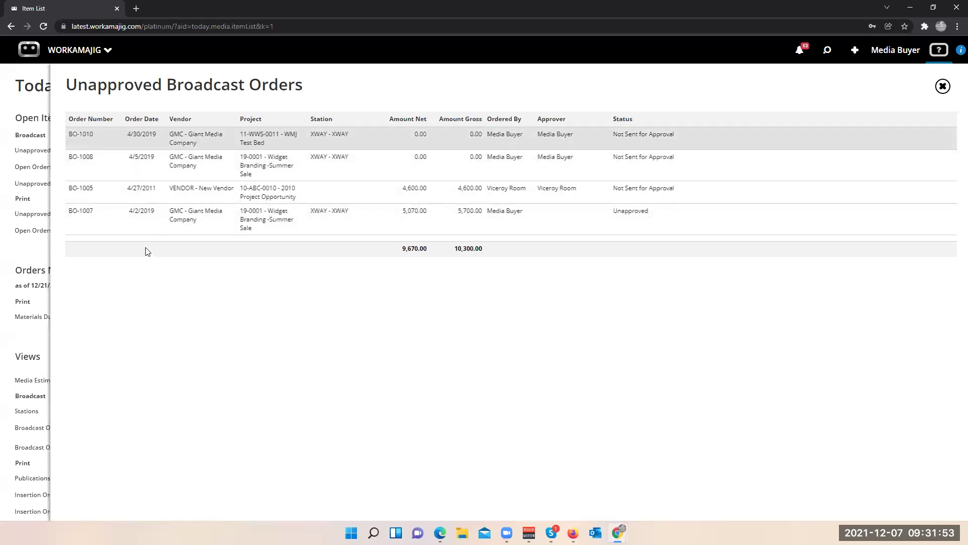
{"action": "left_click", "coordinate": [146, 146]}
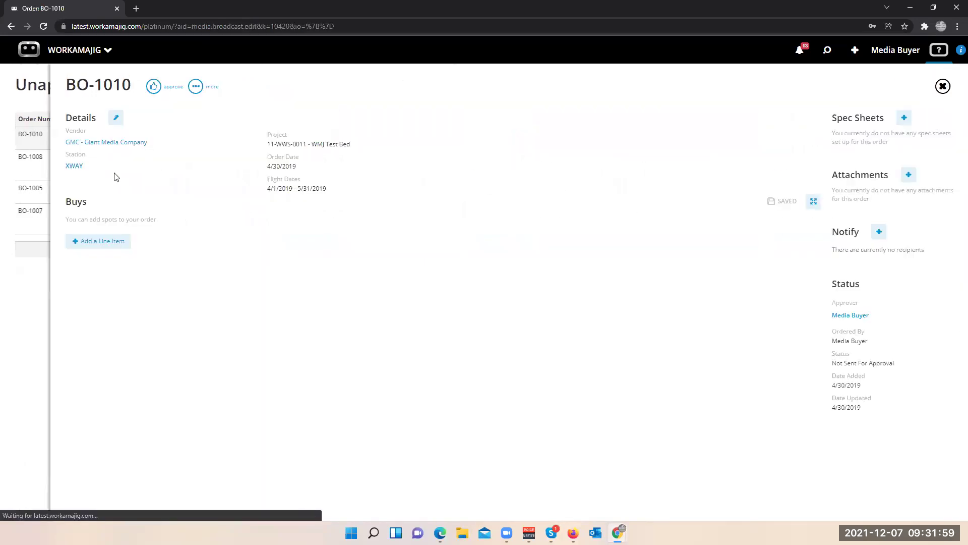
{"action": "left_click", "coordinate": [20, 292]}
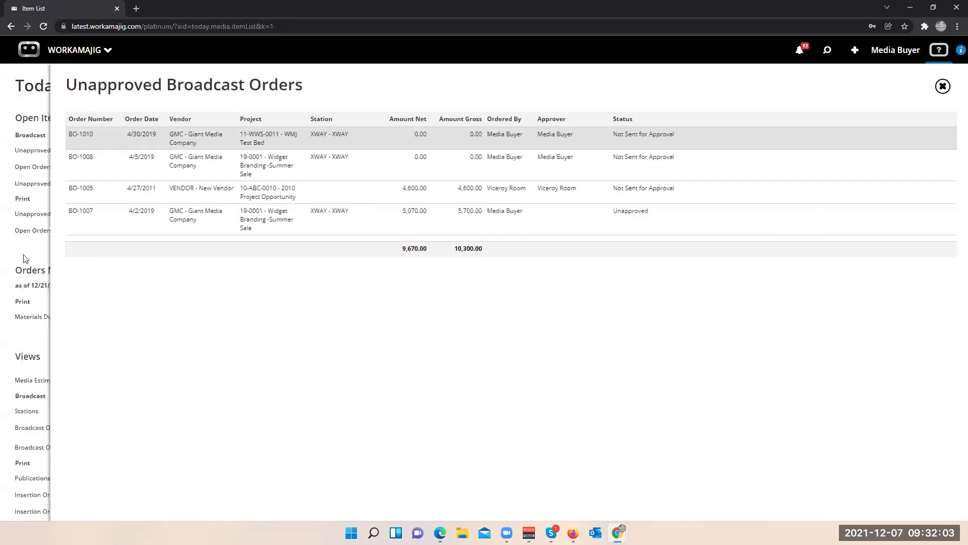
{"action": "left_click", "coordinate": [26, 255]}
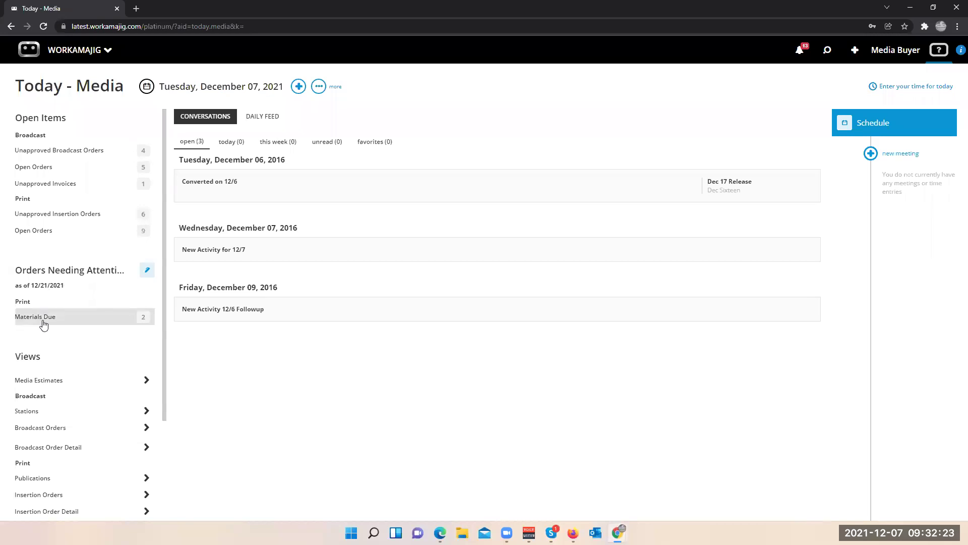
- Check the print orders with materials due, selecting the IO-1020W order group
{"action": "scroll", "coordinate": [44, 324], "scroll_direction": "down", "scroll_amount": 1}
{"action": "scroll", "coordinate": [43, 323], "scroll_direction": "up", "scroll_amount": 1}
{"action": "left_click", "coordinate": [36, 318]}
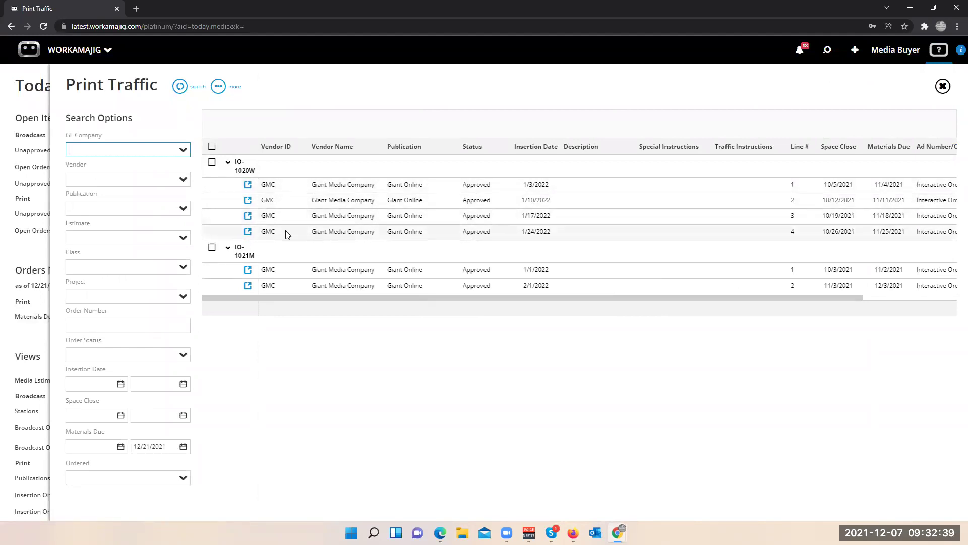
{"action": "left_click", "coordinate": [212, 163]}
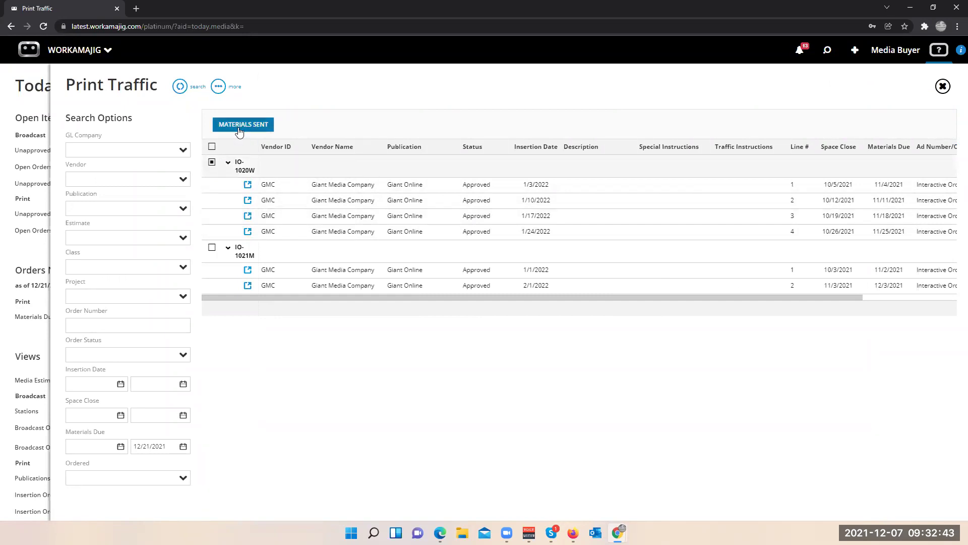
{"action": "left_click", "coordinate": [30, 337]}
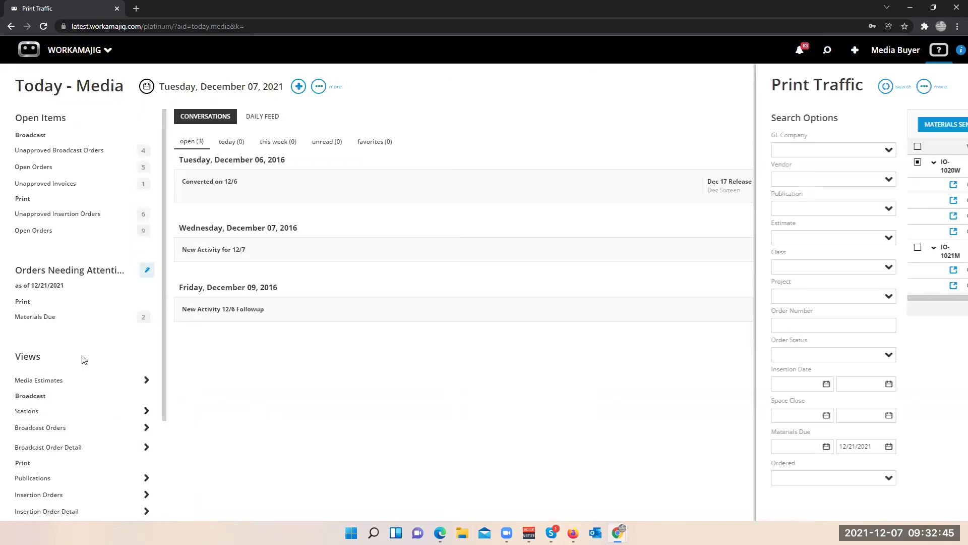
- Generate the Media Billing report as a PDF, review it, and close it
{"action": "scroll", "coordinate": [60, 302], "scroll_direction": "down", "scroll_amount": 3}
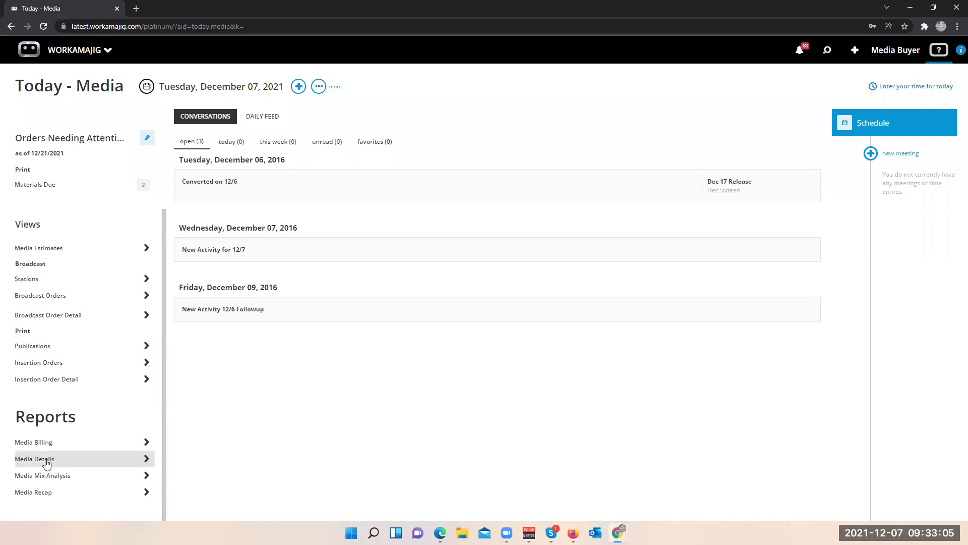
{"action": "left_click", "coordinate": [46, 446]}
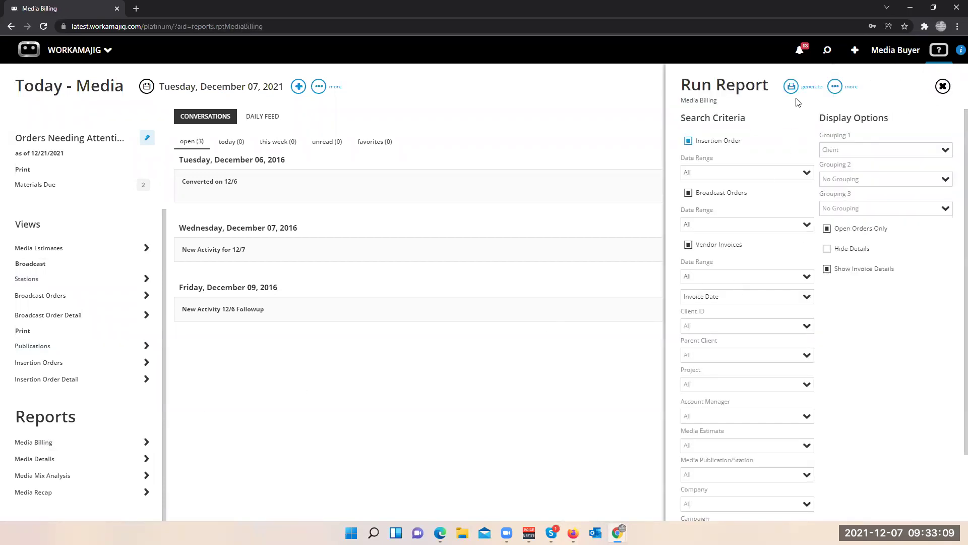
{"action": "left_click", "coordinate": [789, 91]}
{"action": "left_click", "coordinate": [744, 108]}
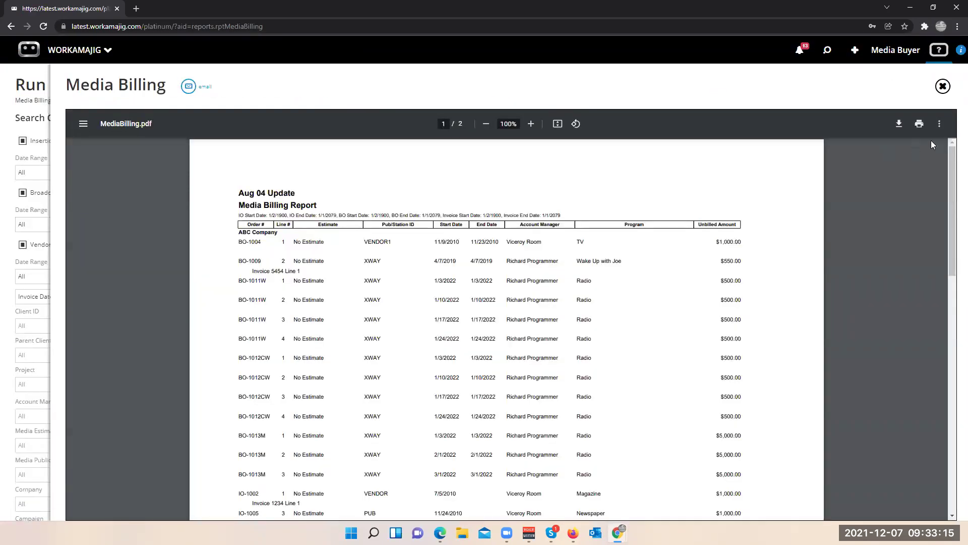
{"action": "left_click", "coordinate": [944, 89]}
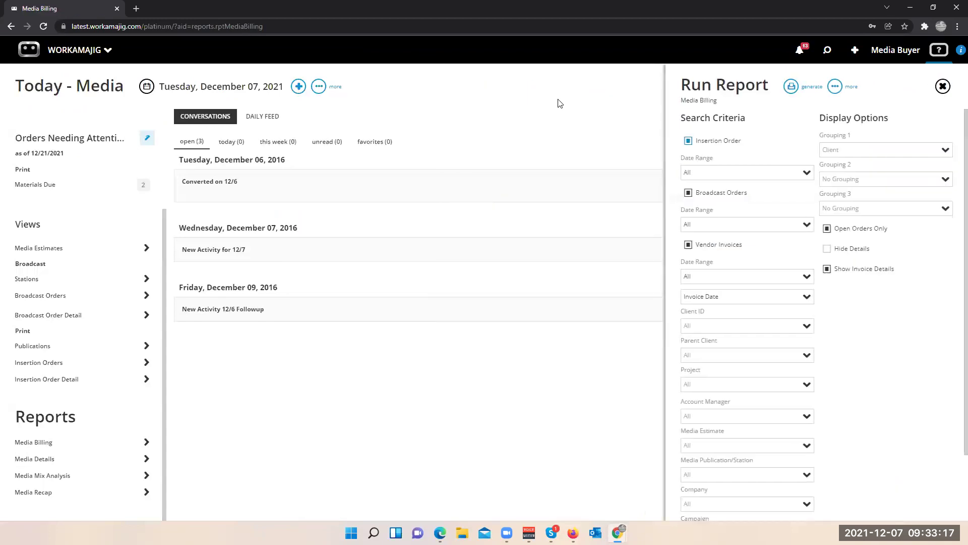
{"action": "left_click", "coordinate": [563, 105]}
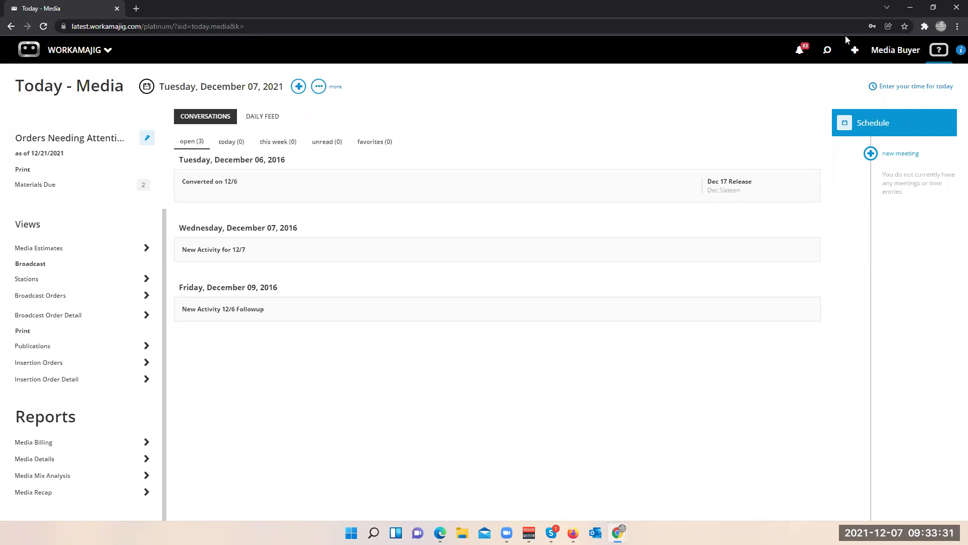
- Open 22-ABC-Media from recent items and view its settings without changing anything
{"action": "left_click", "coordinate": [827, 50]}
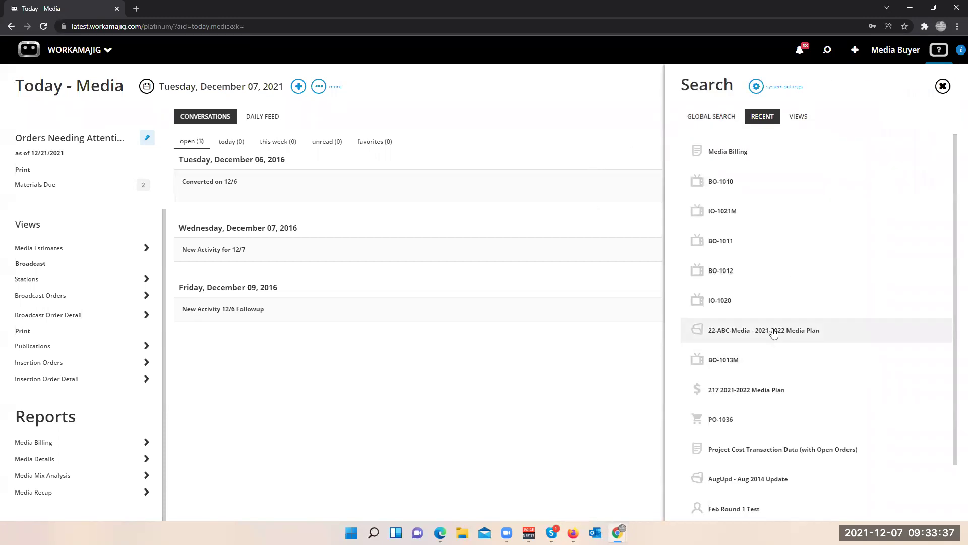
{"action": "left_click", "coordinate": [774, 332]}
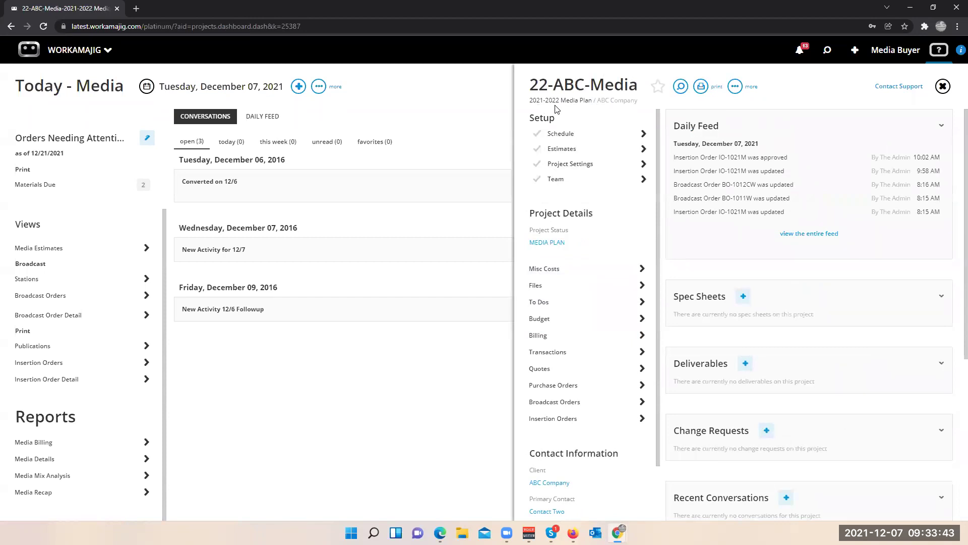
{"action": "left_click", "coordinate": [575, 169]}
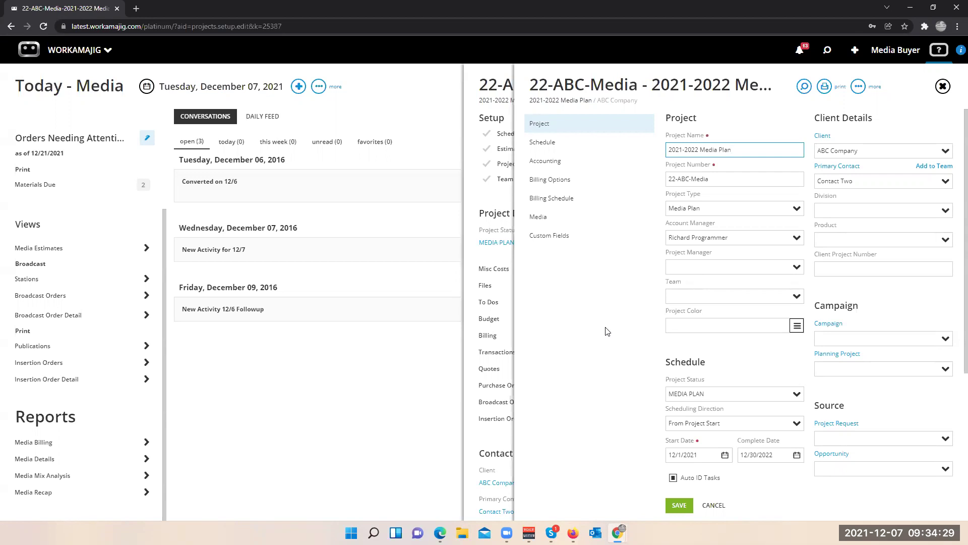
{"action": "left_click", "coordinate": [499, 202]}
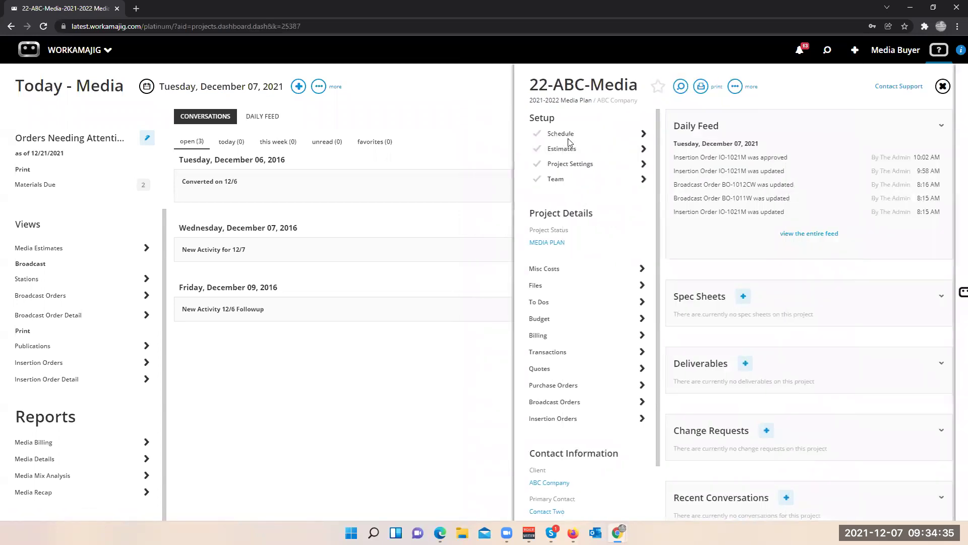
- Set the Media task's constraint to Duration Of Project, tick Exclude From Status, and save the schedule
{"action": "left_click", "coordinate": [569, 134]}
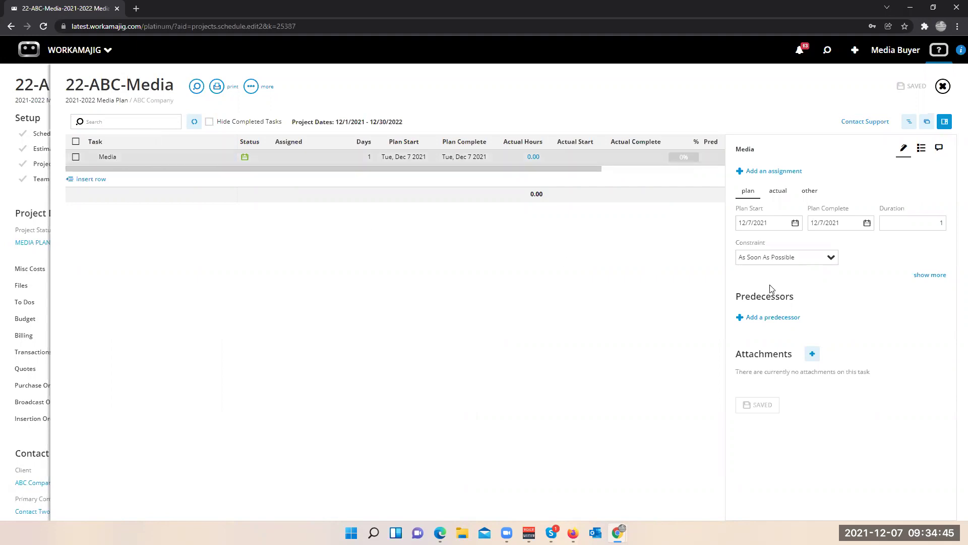
{"action": "left_click", "coordinate": [830, 258]}
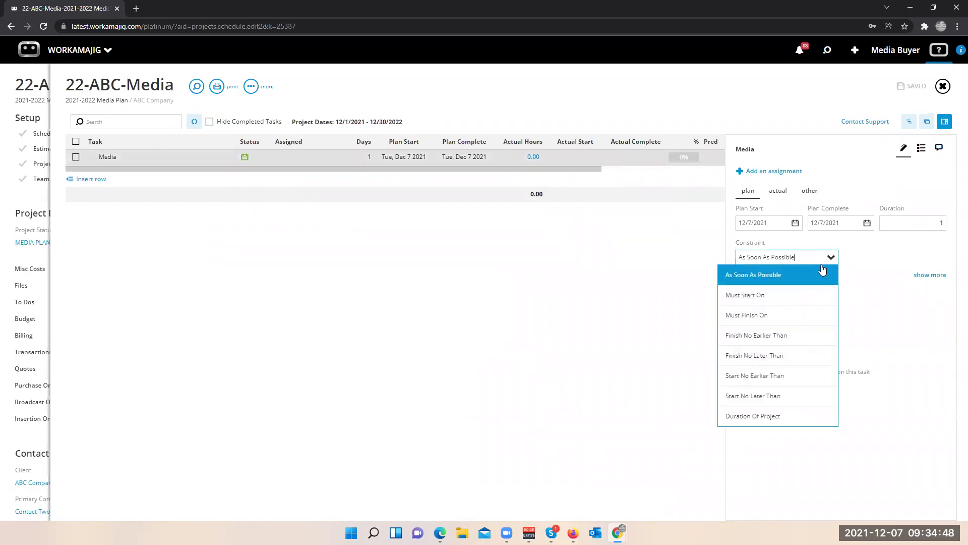
{"action": "left_click", "coordinate": [739, 419]}
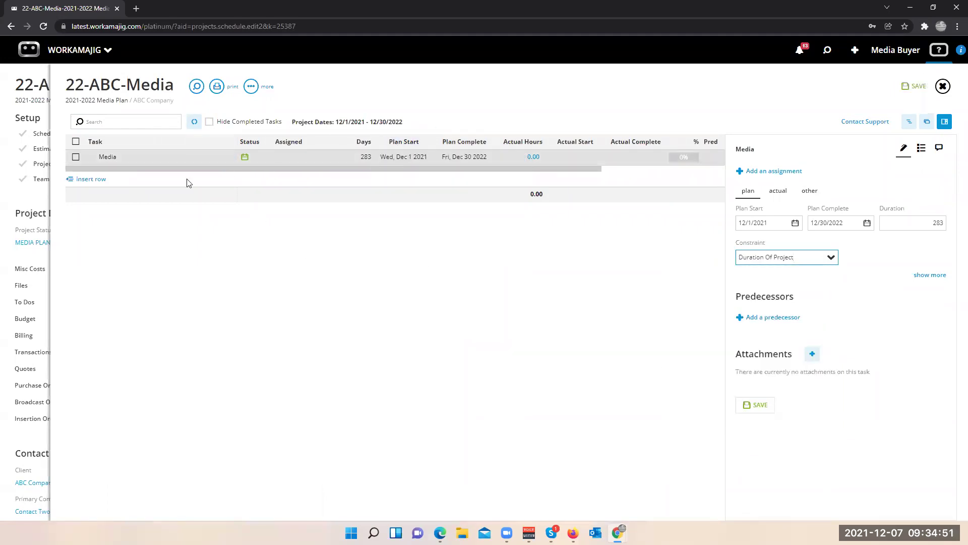
{"action": "left_click", "coordinate": [810, 191]}
{"action": "left_click", "coordinate": [847, 322]}
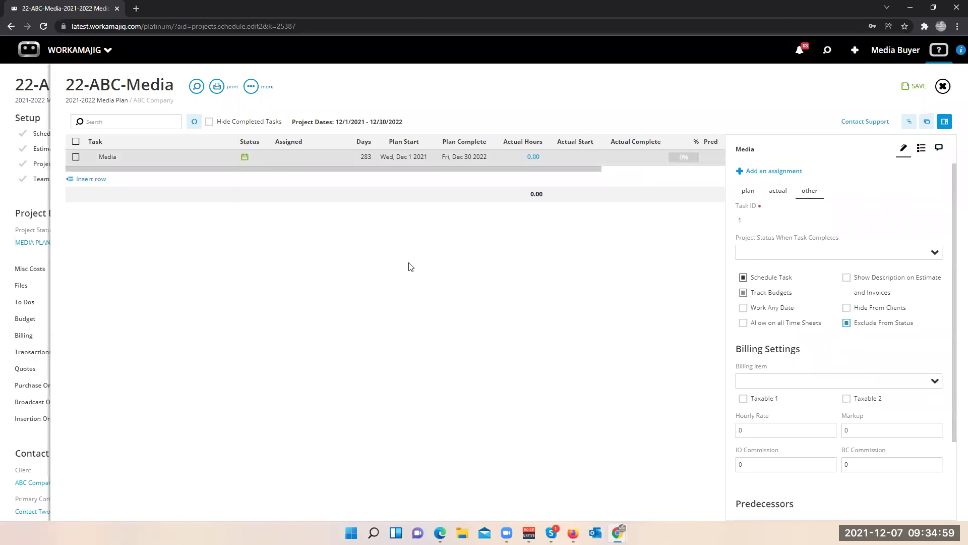
{"action": "left_click", "coordinate": [15, 204]}
{"action": "left_click", "coordinate": [860, 49]}
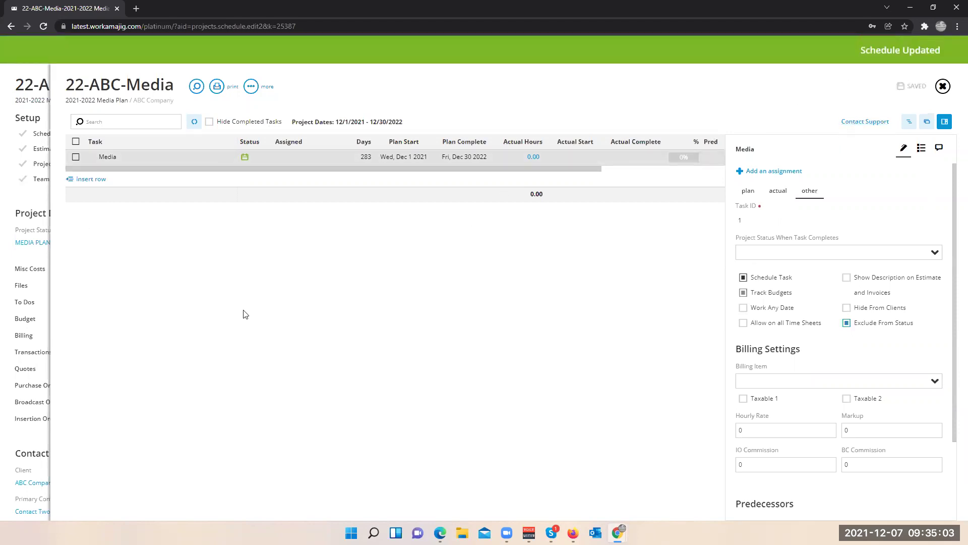
{"action": "left_click", "coordinate": [32, 202]}
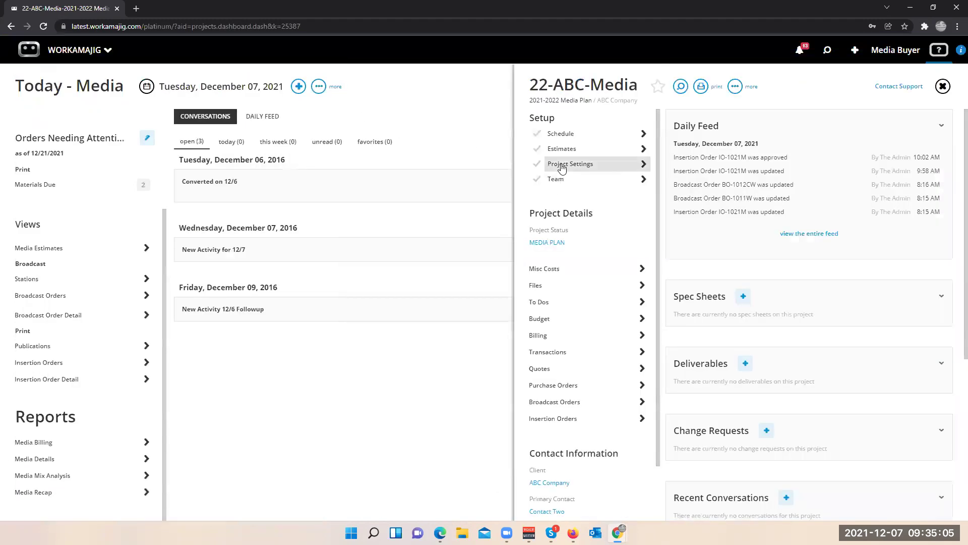
- Review the 2021-2022 Media Plan estimate's gross expense breakdown, then close the project panel
{"action": "left_click", "coordinate": [562, 150]}
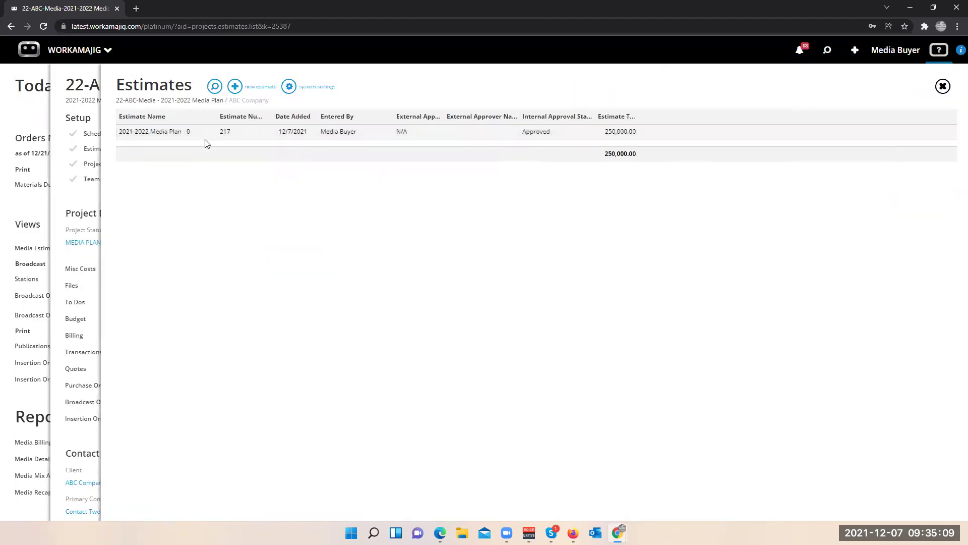
{"action": "left_click", "coordinate": [206, 137]}
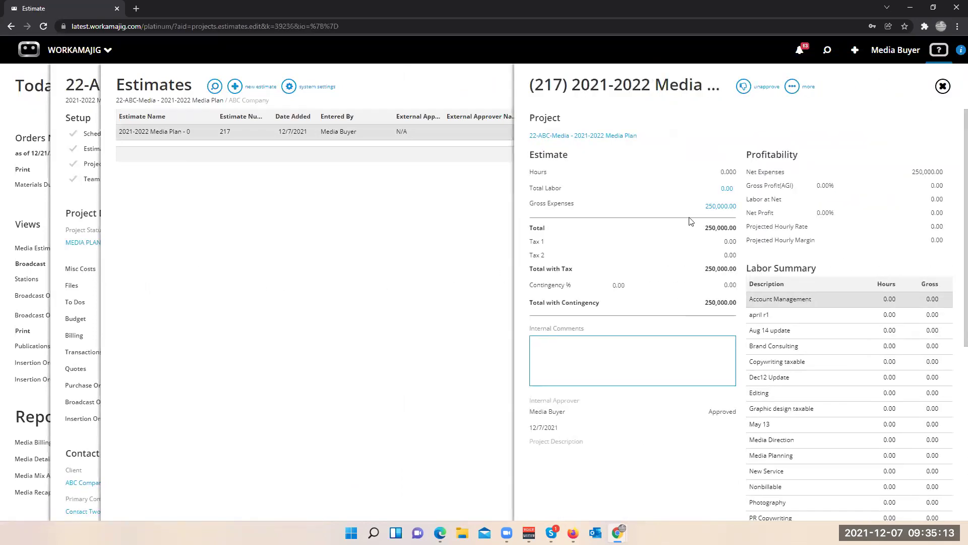
{"action": "left_click", "coordinate": [716, 207]}
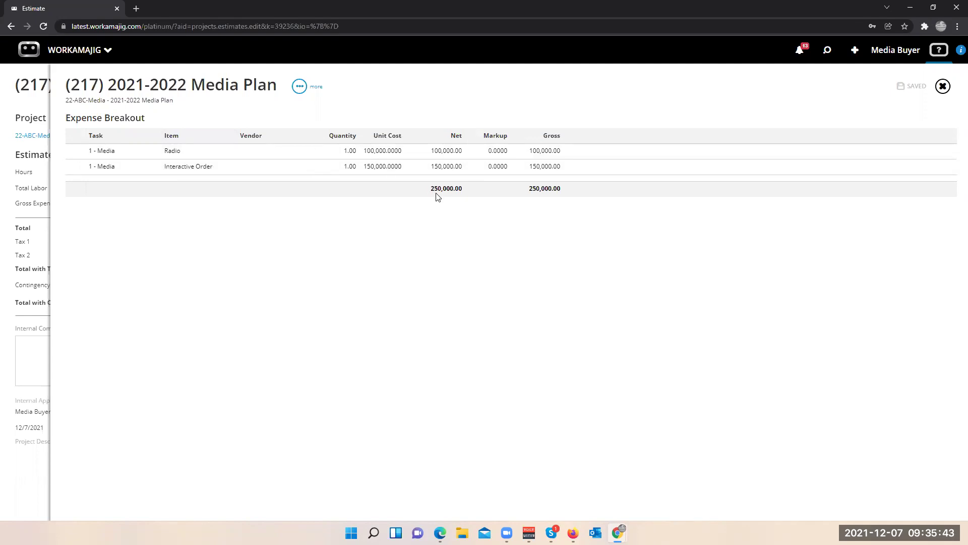
{"action": "left_click", "coordinate": [19, 224]}
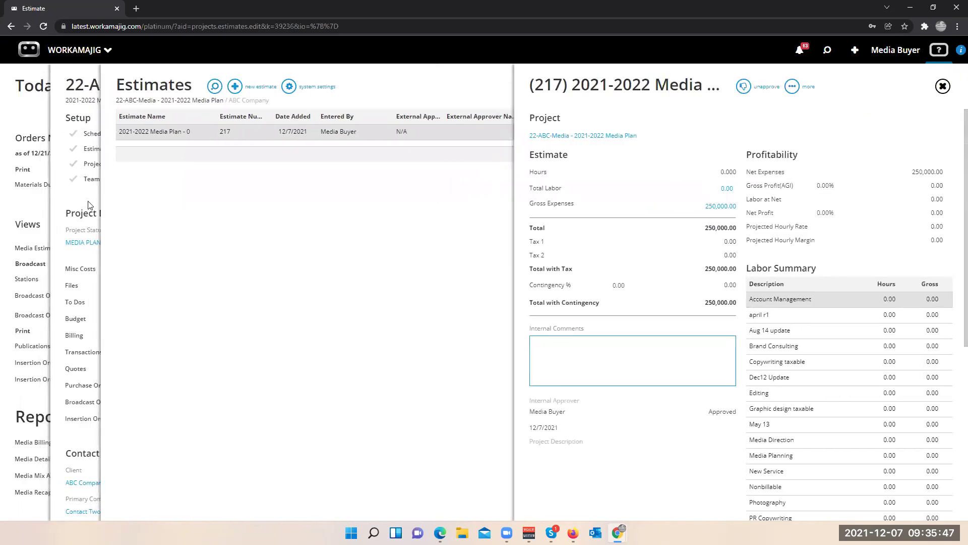
{"action": "left_click", "coordinate": [91, 209]}
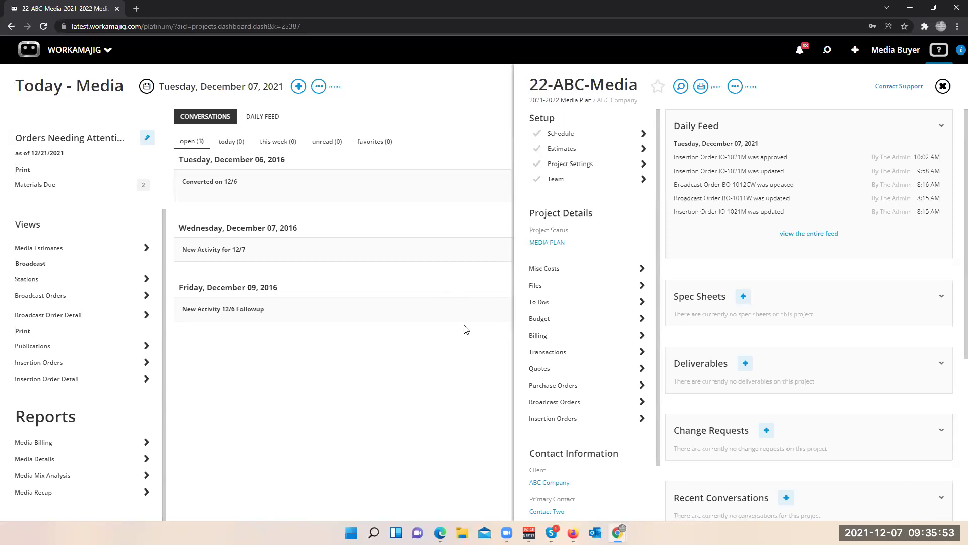
{"action": "left_click", "coordinate": [472, 135]}
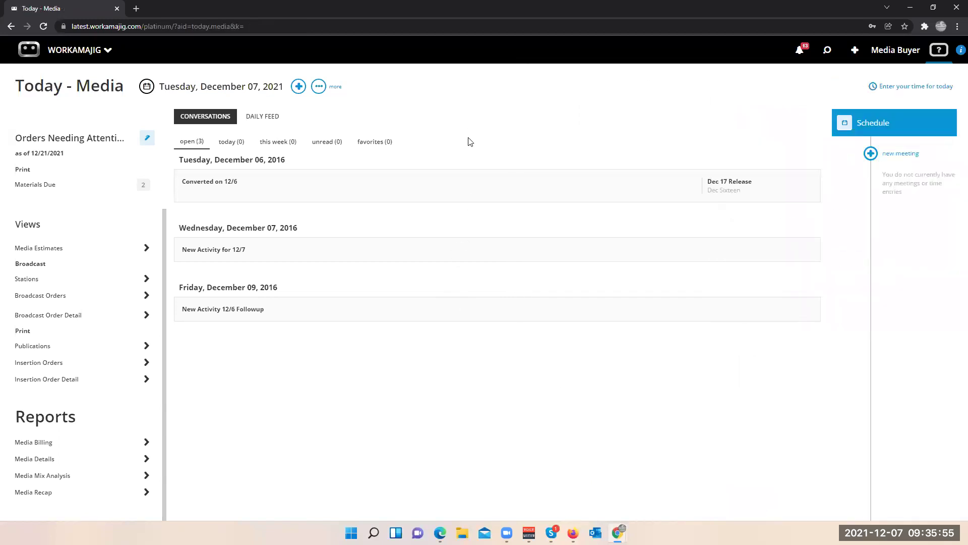
- Start a broadcast order for GMC-Giant Media Company, station XWAY, project 22-ABC-Media
{"action": "left_click", "coordinate": [297, 88]}
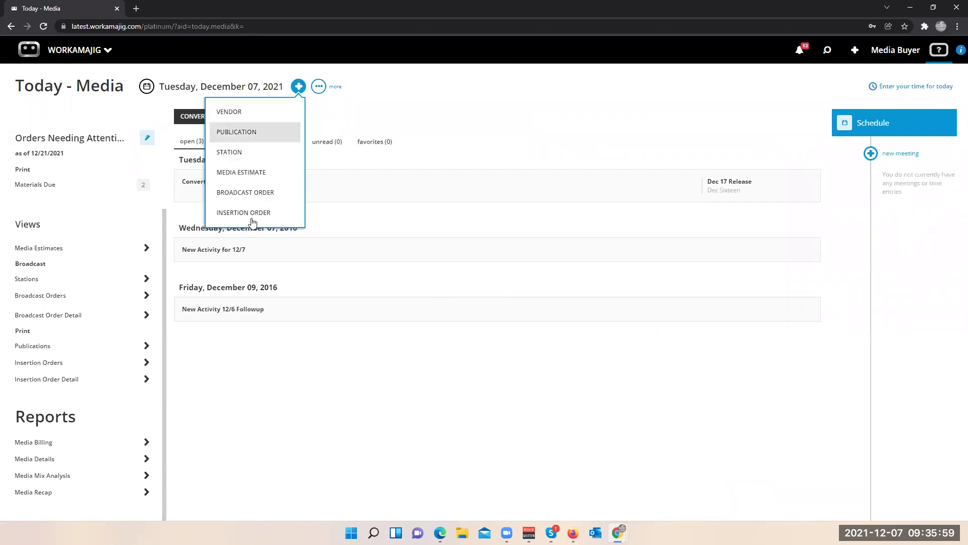
{"action": "left_click", "coordinate": [273, 192]}
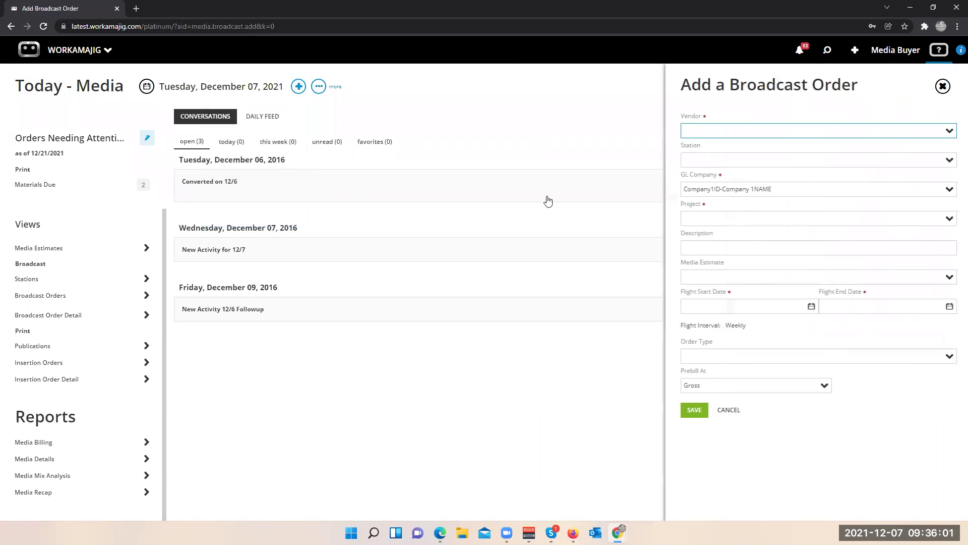
{"action": "type", "text": "gmc"}
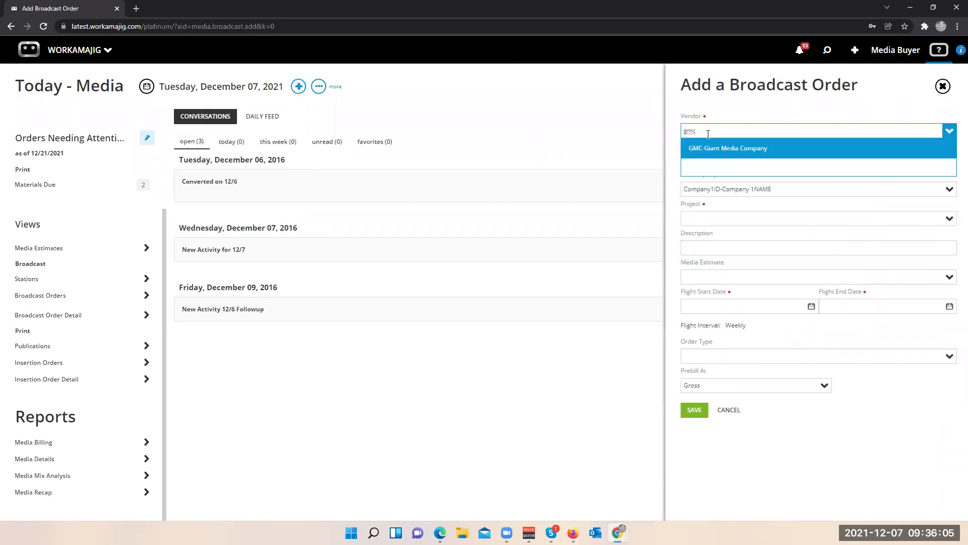
{"action": "left_click", "coordinate": [718, 151]}
{"action": "left_click", "coordinate": [948, 160]}
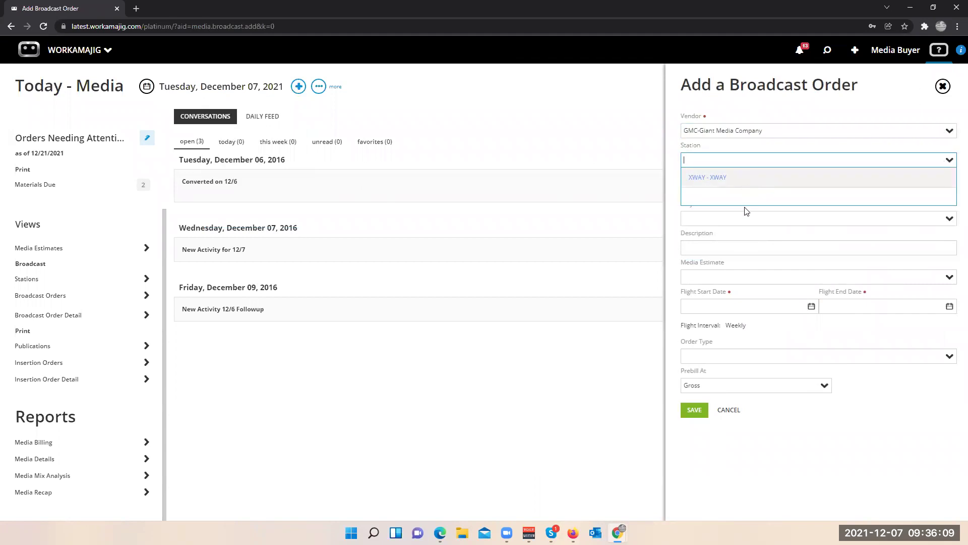
{"action": "left_click", "coordinate": [737, 178]}
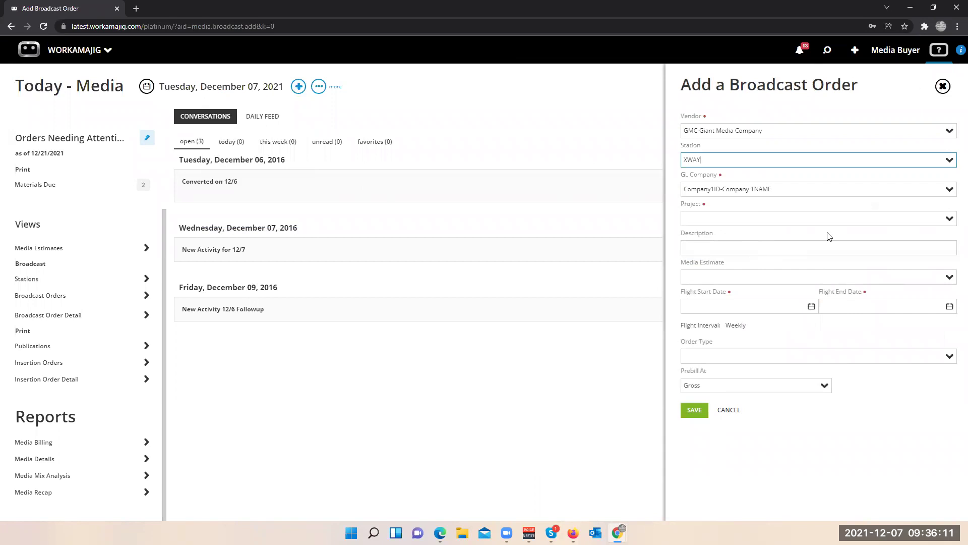
{"action": "left_click", "coordinate": [793, 221]}
{"action": "type", "text": "medi"}
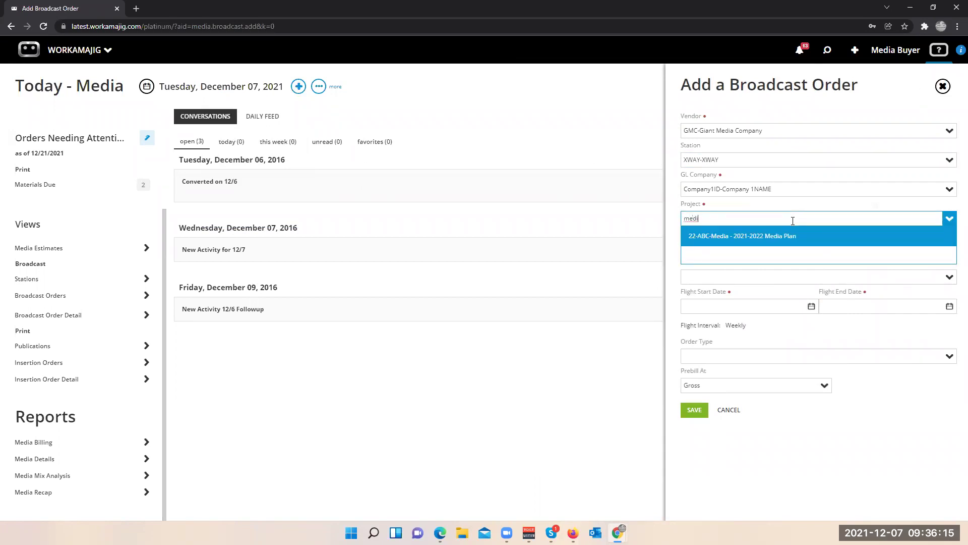
{"action": "left_click", "coordinate": [757, 240]}
{"action": "left_click", "coordinate": [695, 248]}
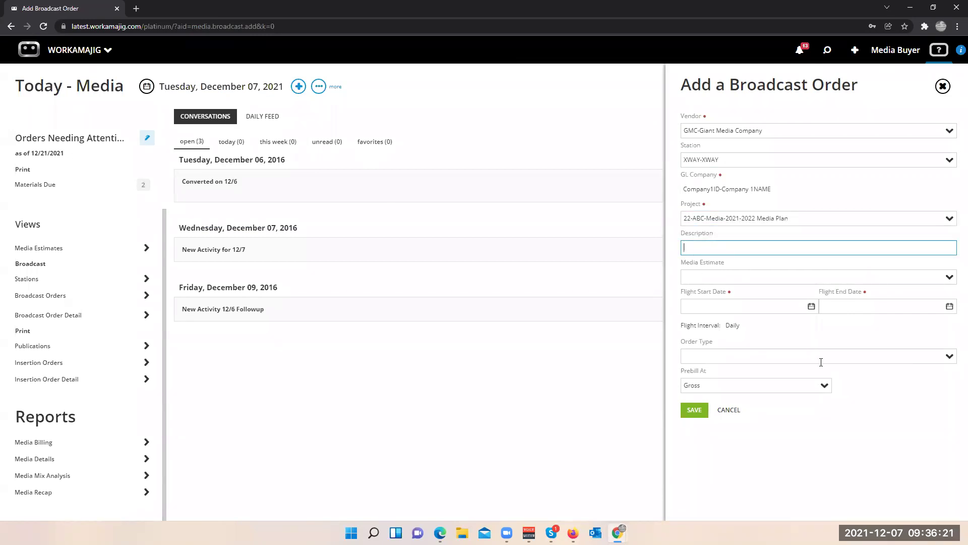
- Set the flight dates to 1/3/2022–3/27/2022 and keep Gross as the prebill basis
{"action": "left_click", "coordinate": [811, 306]}
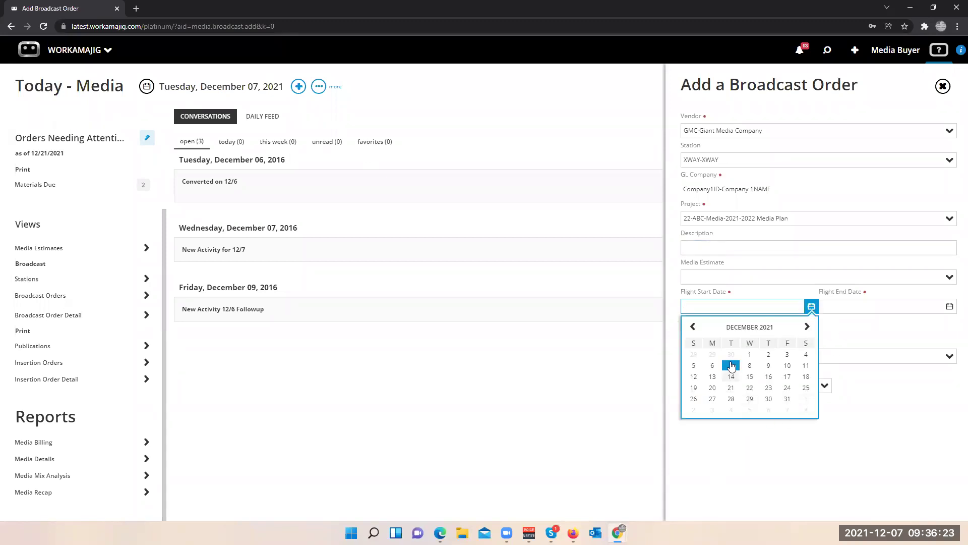
{"action": "left_click", "coordinate": [807, 328]}
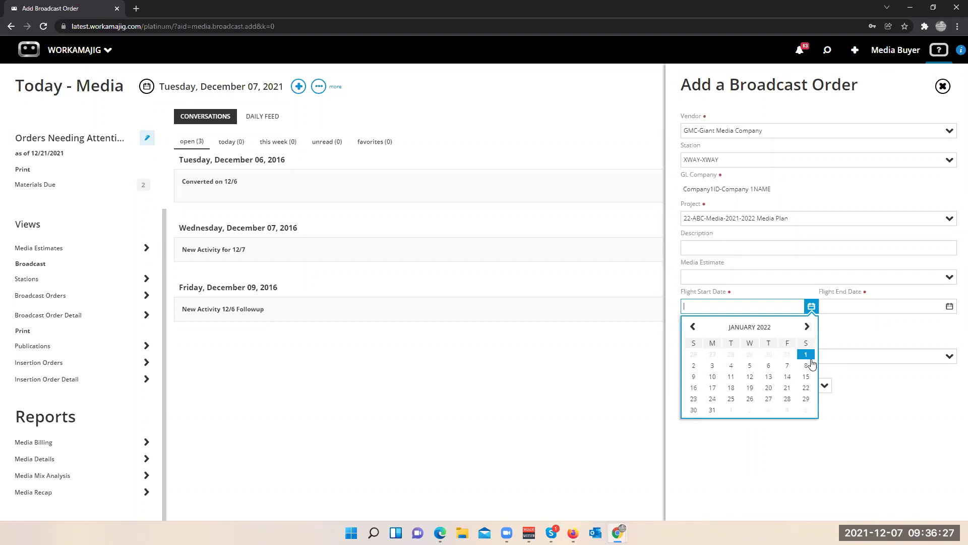
{"action": "left_click", "coordinate": [712, 366]}
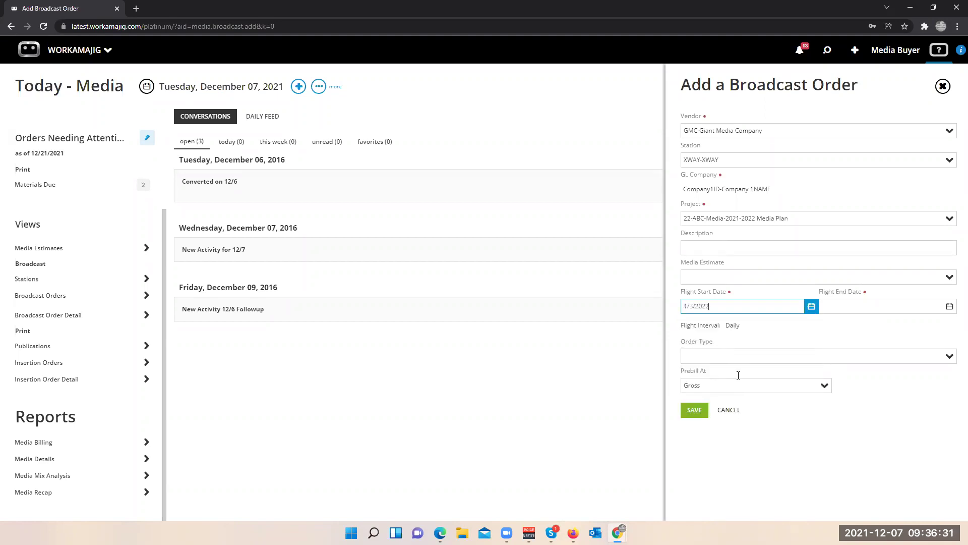
{"action": "left_click", "coordinate": [950, 306]}
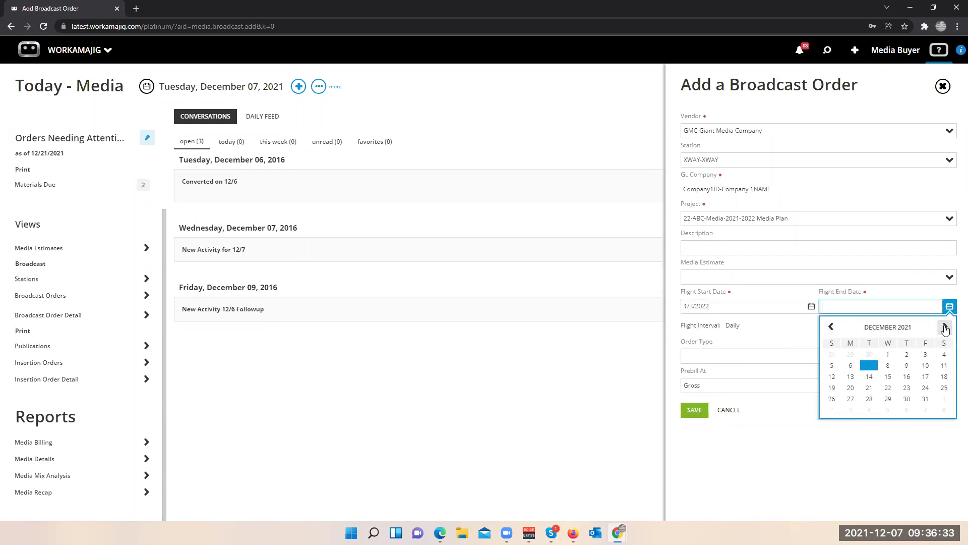
{"action": "left_click", "coordinate": [945, 328]}
{"action": "left_click", "coordinate": [945, 328]}
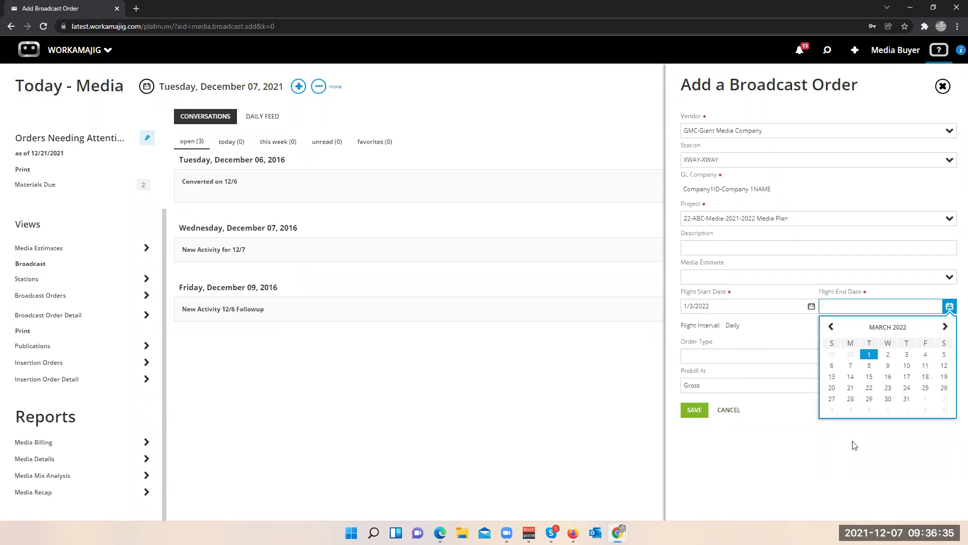
{"action": "left_click", "coordinate": [831, 399]}
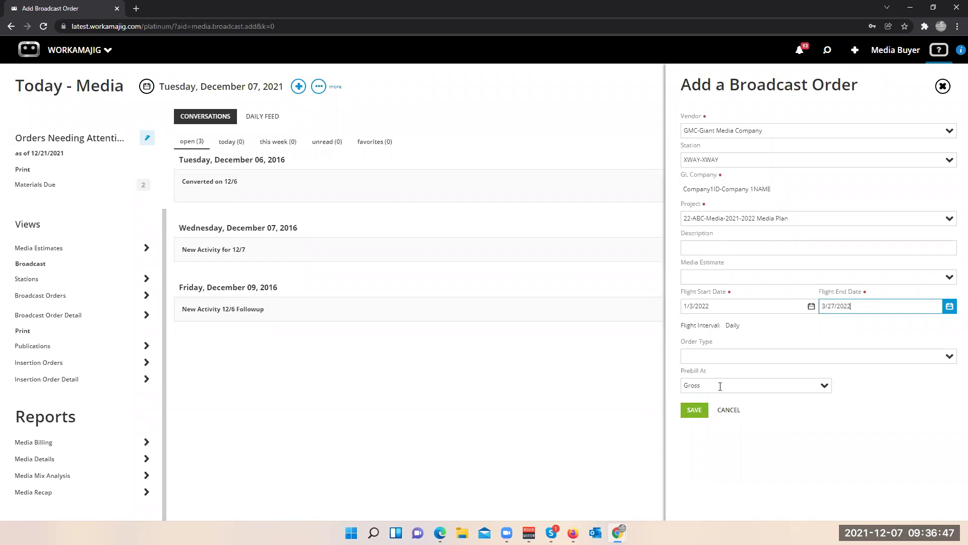
{"action": "left_click", "coordinate": [824, 388]}
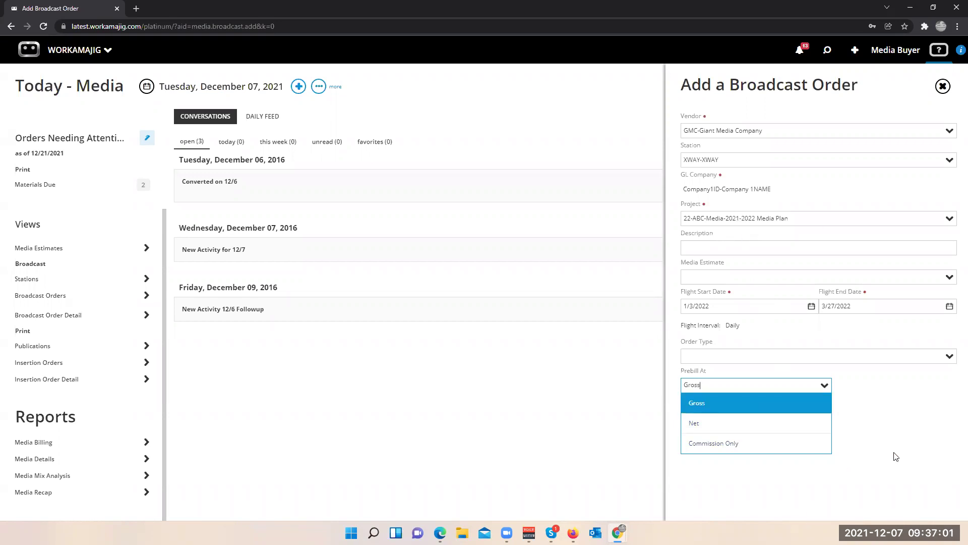
{"action": "left_click", "coordinate": [905, 440]}
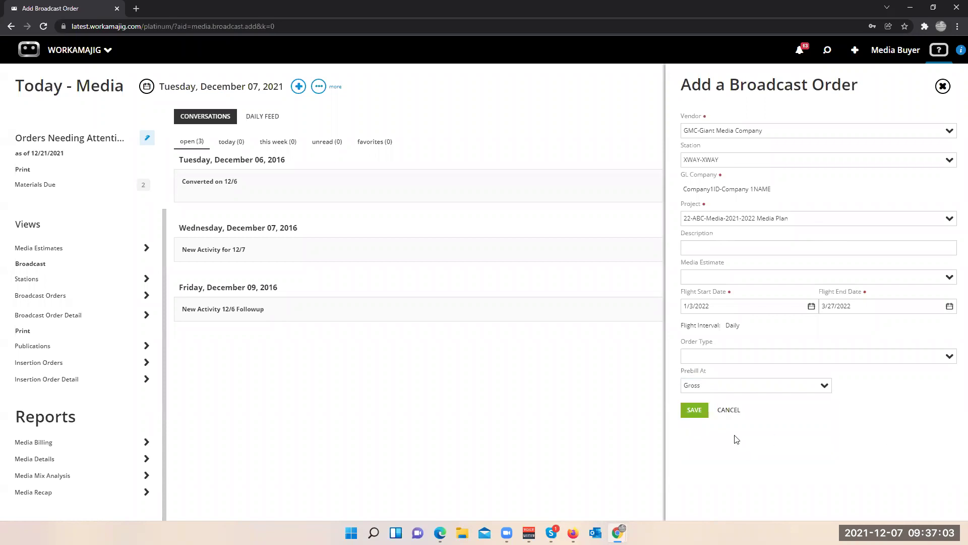
- Save the order as BO-1014 and start a buy line with days mwf and task 1-Media
{"action": "left_click", "coordinate": [694, 411]}
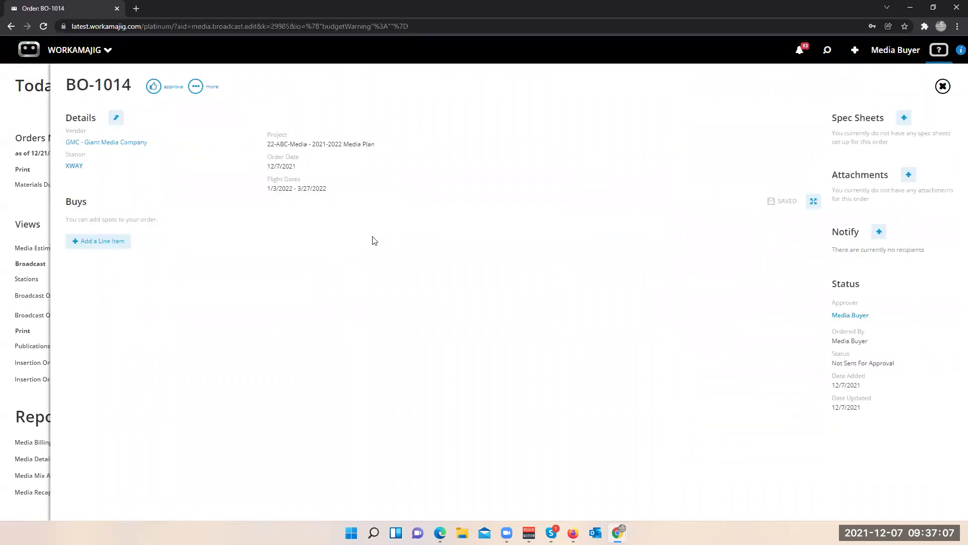
{"action": "left_click", "coordinate": [101, 242]}
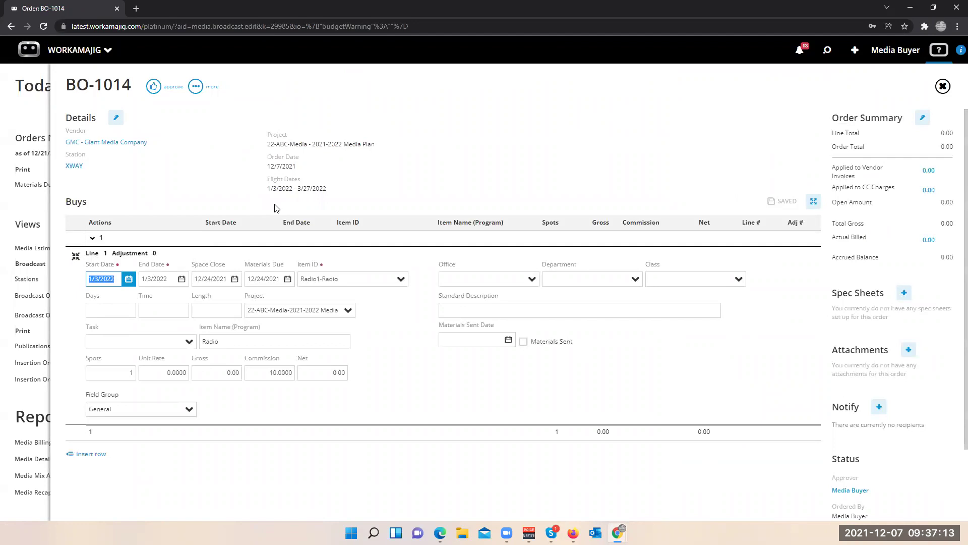
{"action": "left_click", "coordinate": [119, 313]}
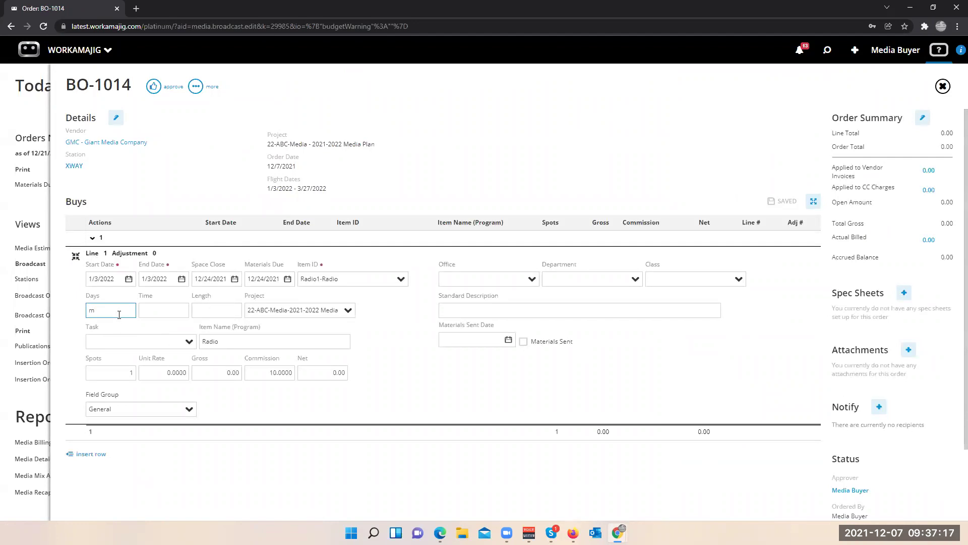
{"action": "type", "text": "mwf"}
{"action": "left_click", "coordinate": [150, 309]}
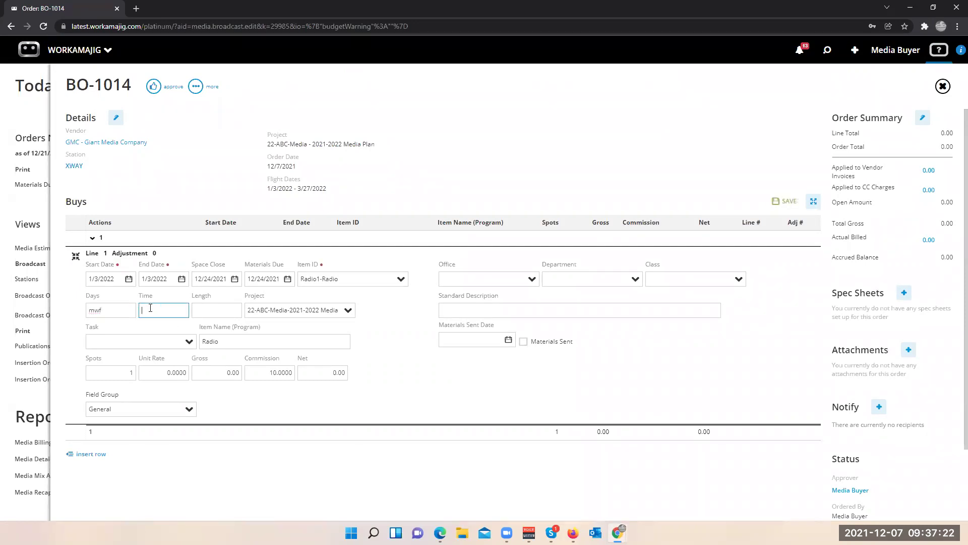
{"action": "left_click", "coordinate": [176, 348]}
{"action": "type", "text": "1"}
{"action": "key", "text": "Return"}
{"action": "left_click", "coordinate": [240, 374]}
- Give the line 30 spots at unit rate 100, description 'morning run time', and save it
{"action": "left_click", "coordinate": [105, 377]}
{"action": "left_click", "coordinate": [163, 372]}
{"action": "type", "text": "100"}
{"action": "left_click", "coordinate": [203, 372]}
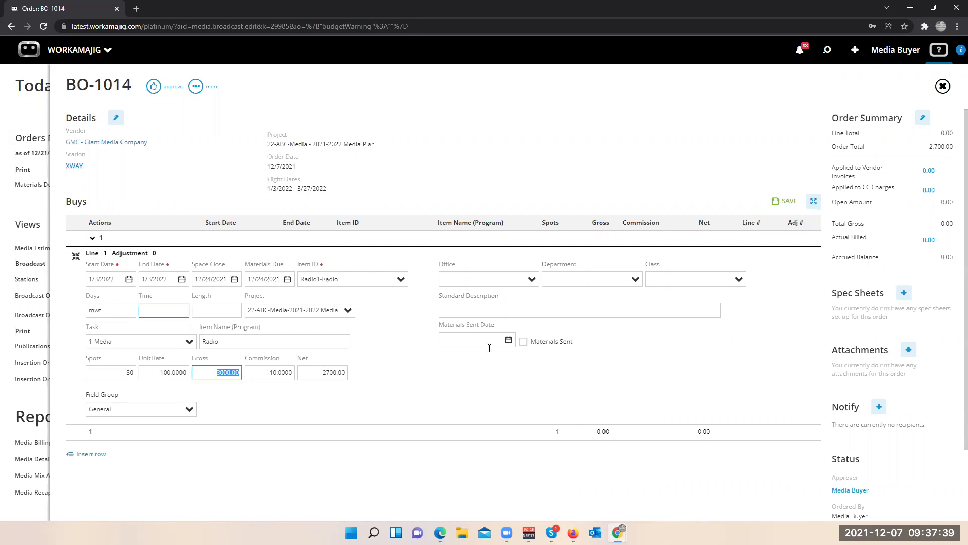
{"action": "left_click", "coordinate": [451, 310]}
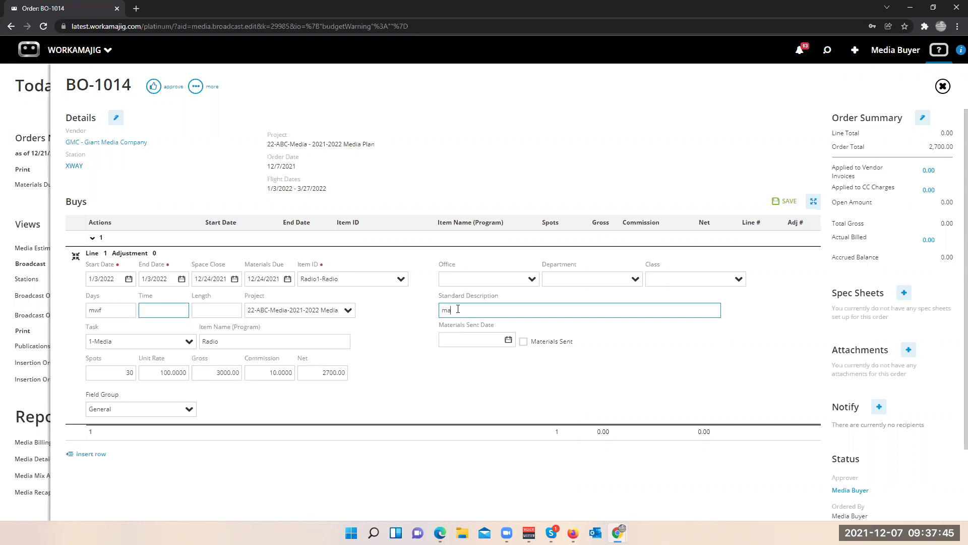
{"action": "type", "text": "mond"}
{"action": "type", "text": "ing ru"}
{"action": "type", "text": "n time"}
{"action": "left_click", "coordinate": [417, 381]}
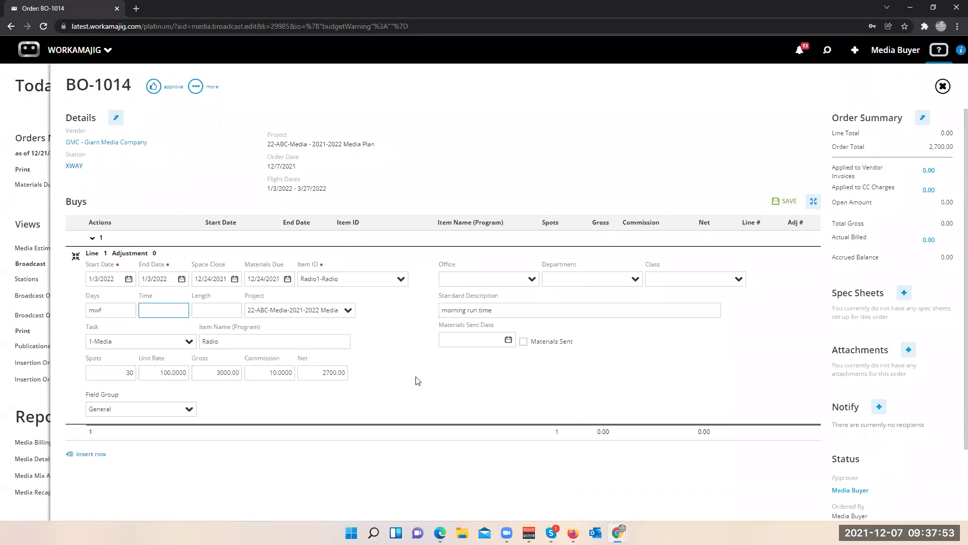
{"action": "left_click", "coordinate": [782, 200]}
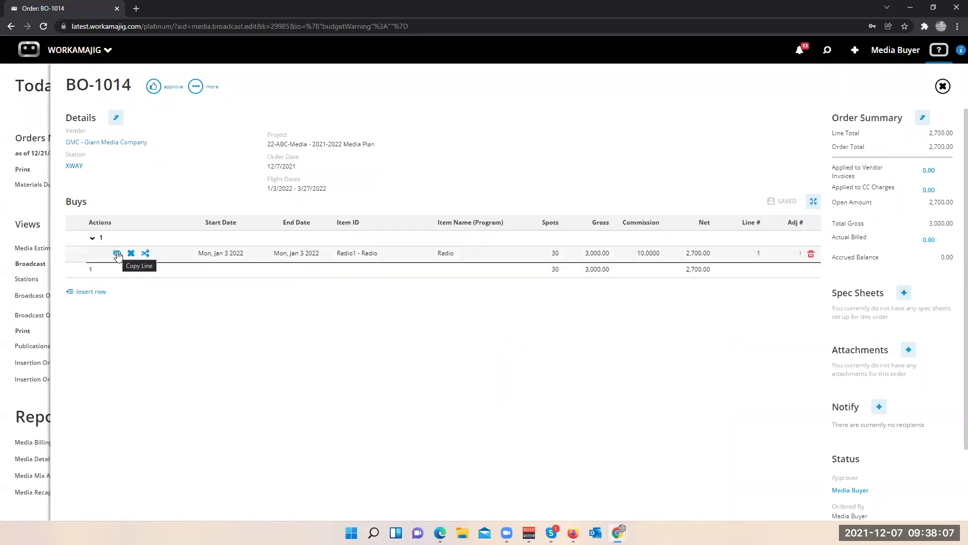
- Duplicate the Radio buy as line 2 starting 1/10/2022 and save it
{"action": "left_click", "coordinate": [117, 254]}
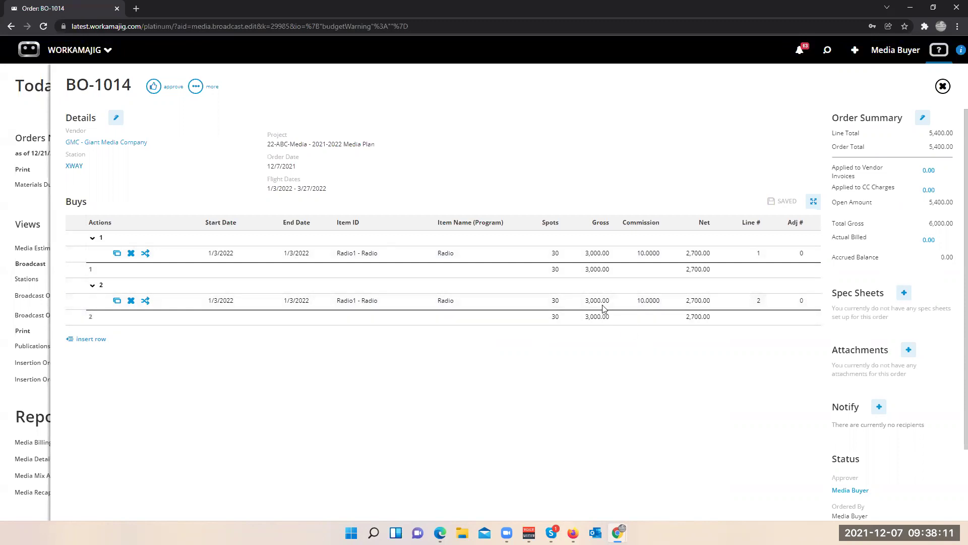
{"action": "left_click", "coordinate": [217, 301]}
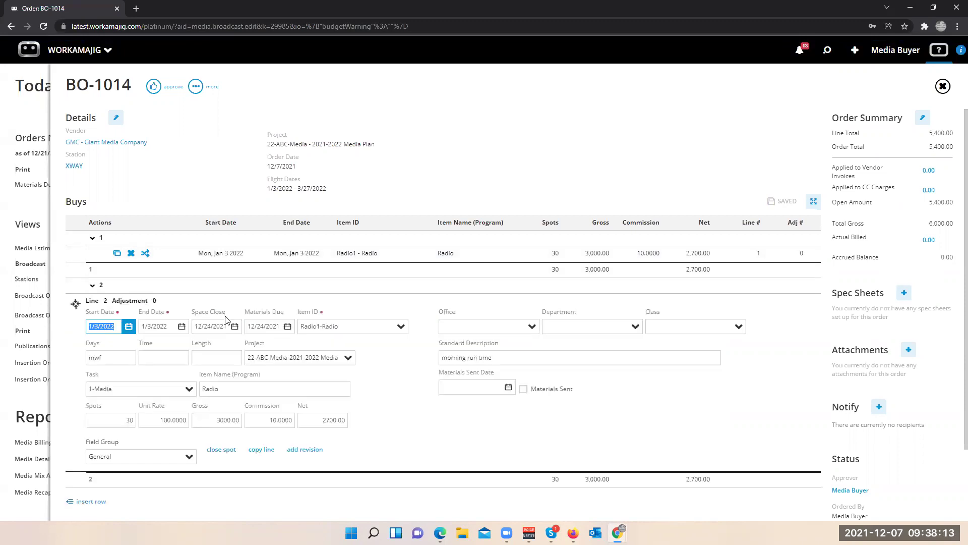
{"action": "left_click", "coordinate": [129, 326]}
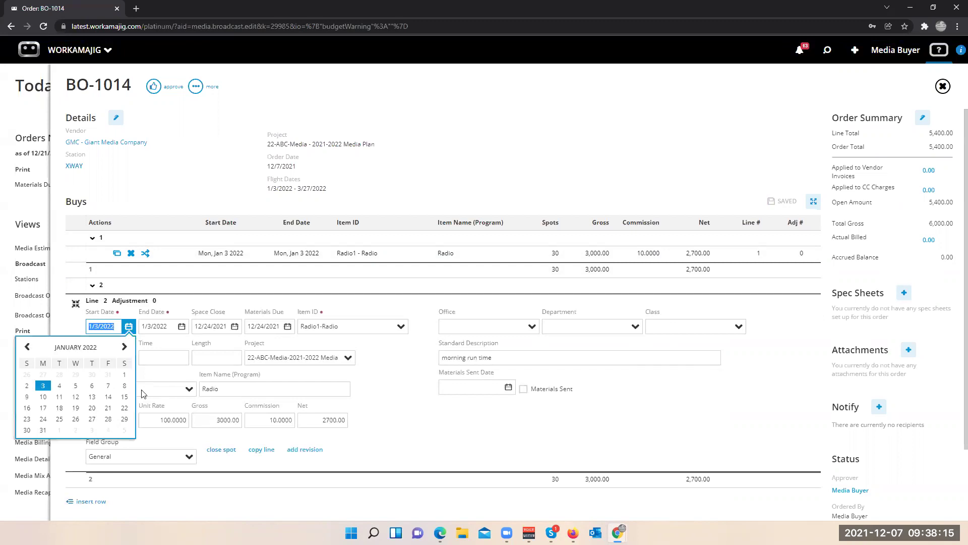
{"action": "left_click", "coordinate": [43, 397]}
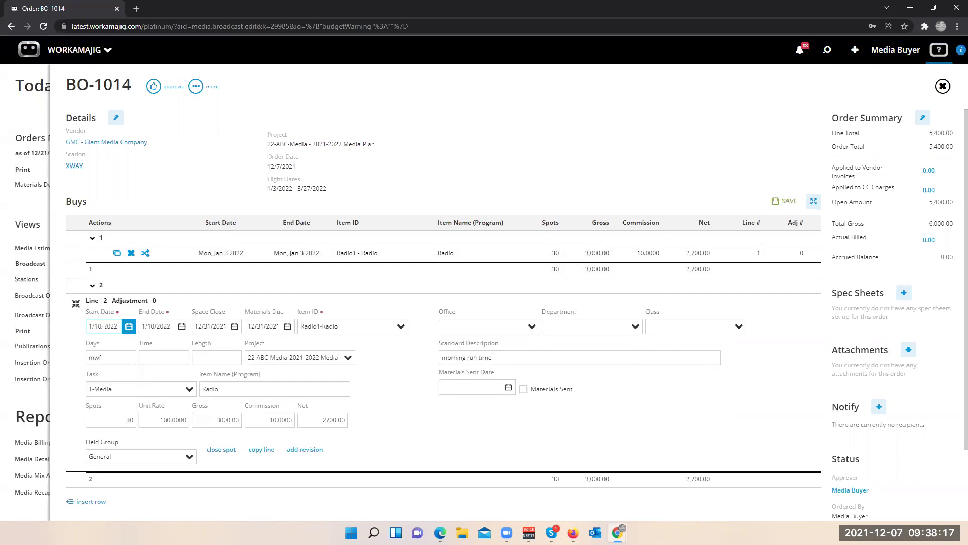
{"action": "left_click", "coordinate": [197, 175]}
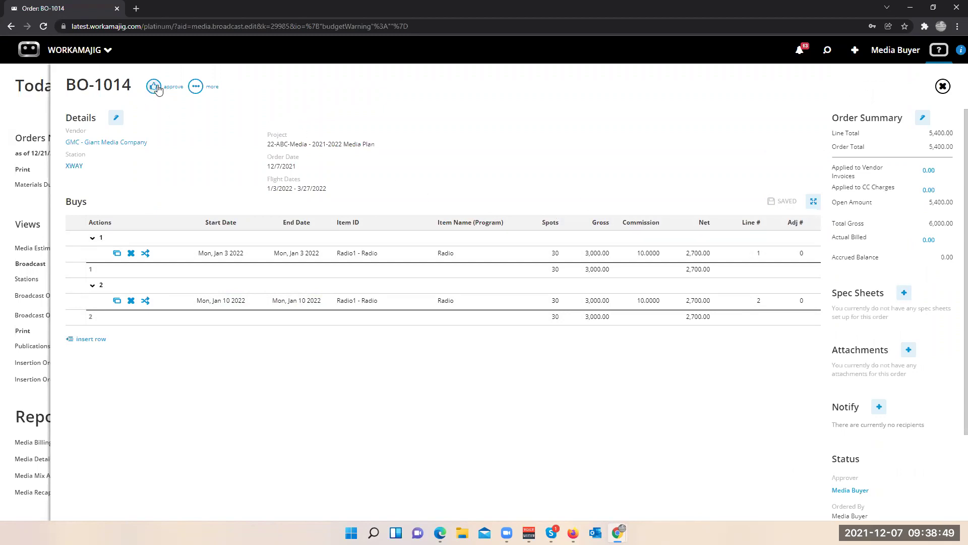
{"action": "left_click", "coordinate": [850, 491]}
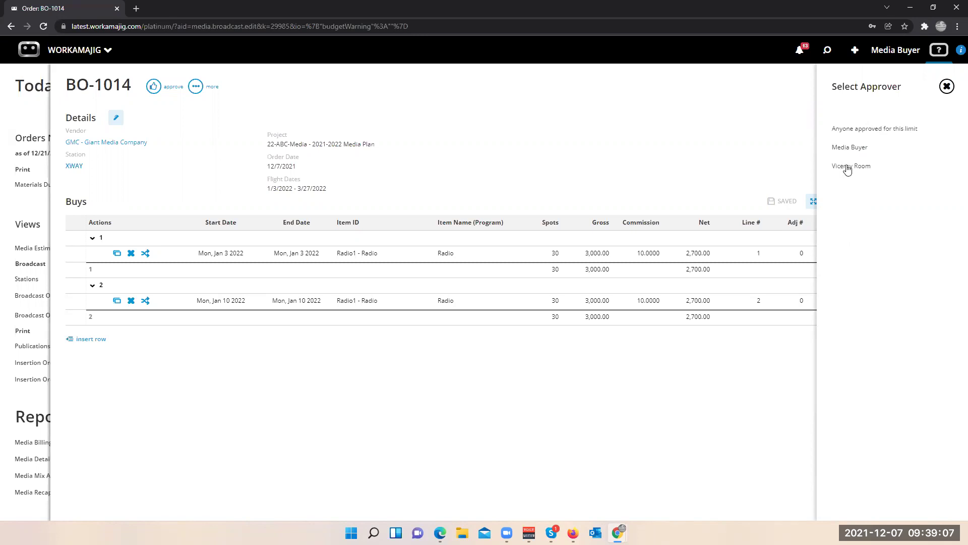
- Switch the approver to Viceroy Room, back to Media Buyer, then approve and close BO-1014
{"action": "left_click", "coordinate": [847, 167]}
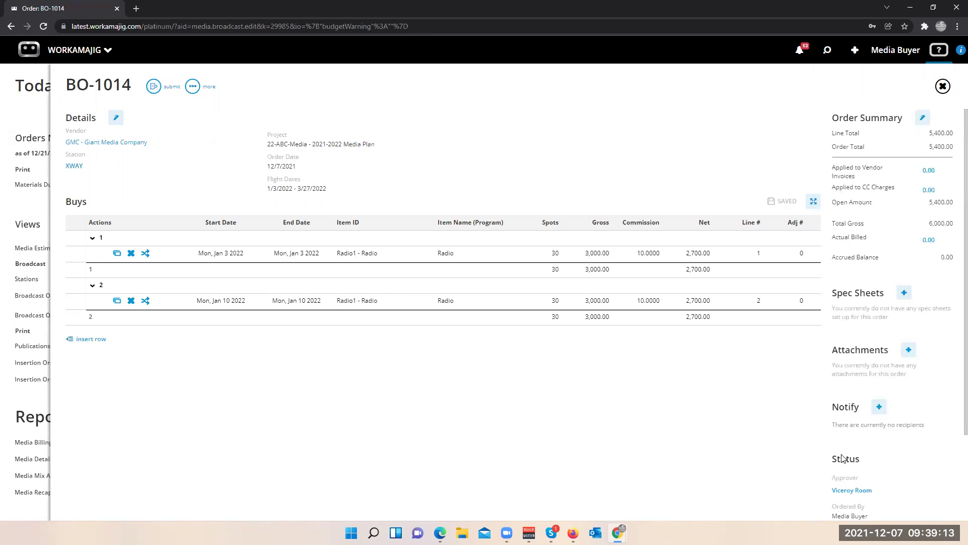
{"action": "scroll", "coordinate": [830, 473], "scroll_direction": "down", "scroll_amount": 1}
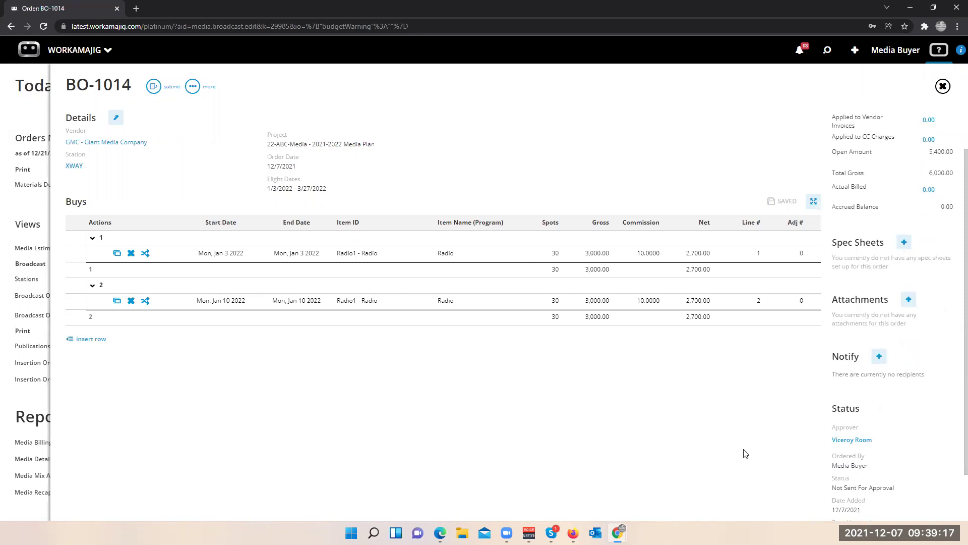
{"action": "left_click", "coordinate": [854, 446]}
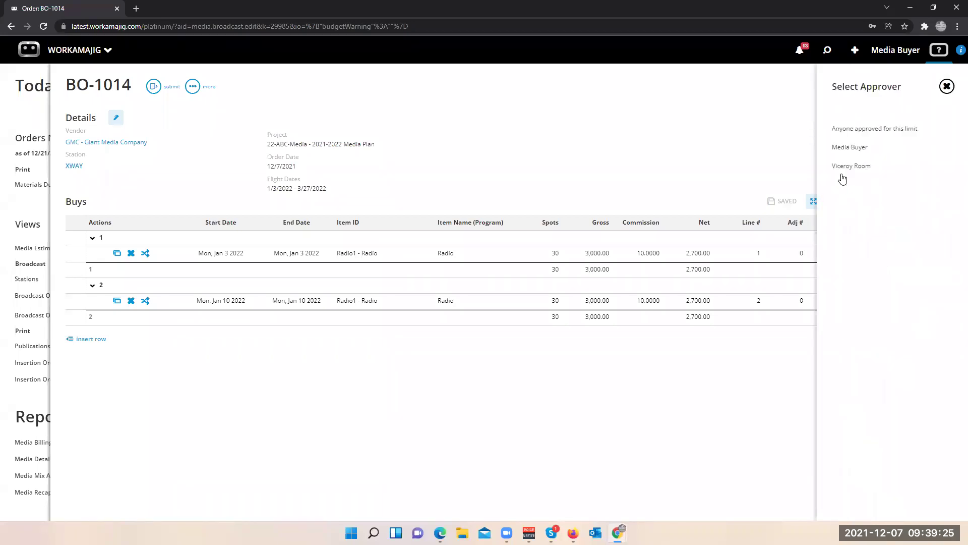
{"action": "left_click", "coordinate": [845, 151]}
{"action": "left_click", "coordinate": [153, 87]}
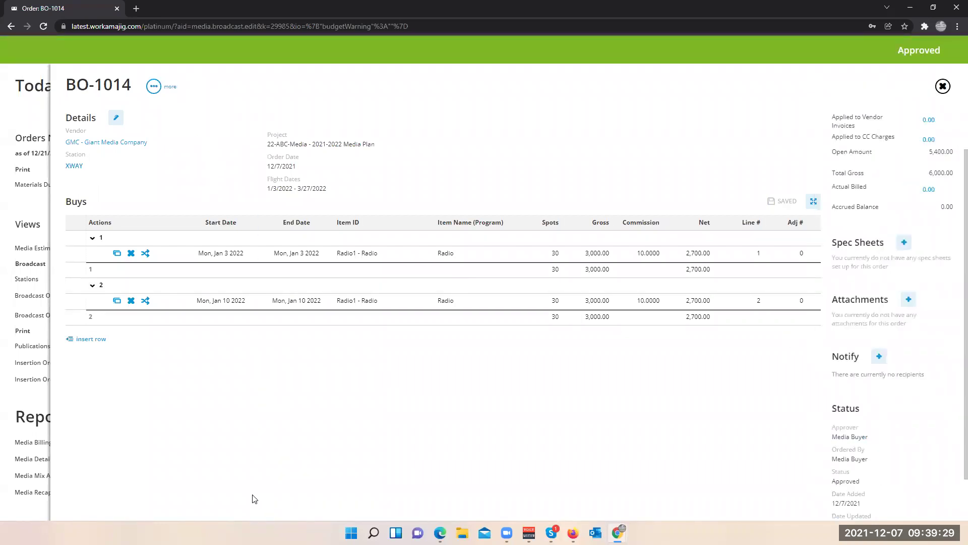
{"action": "left_click", "coordinate": [30, 207]}
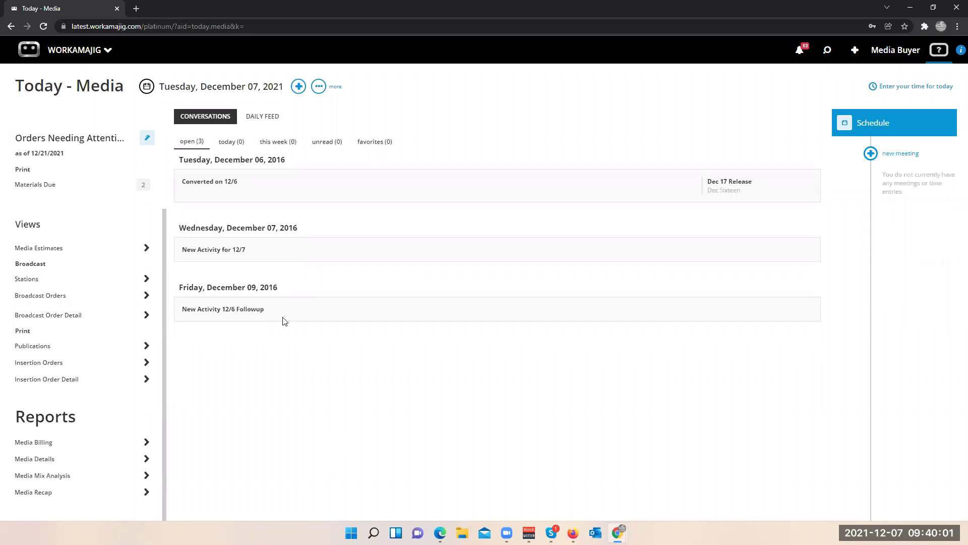
- Bring up the Broadcast Orders views panel over the Today - Media dashboard
{"action": "left_click", "coordinate": [66, 297]}
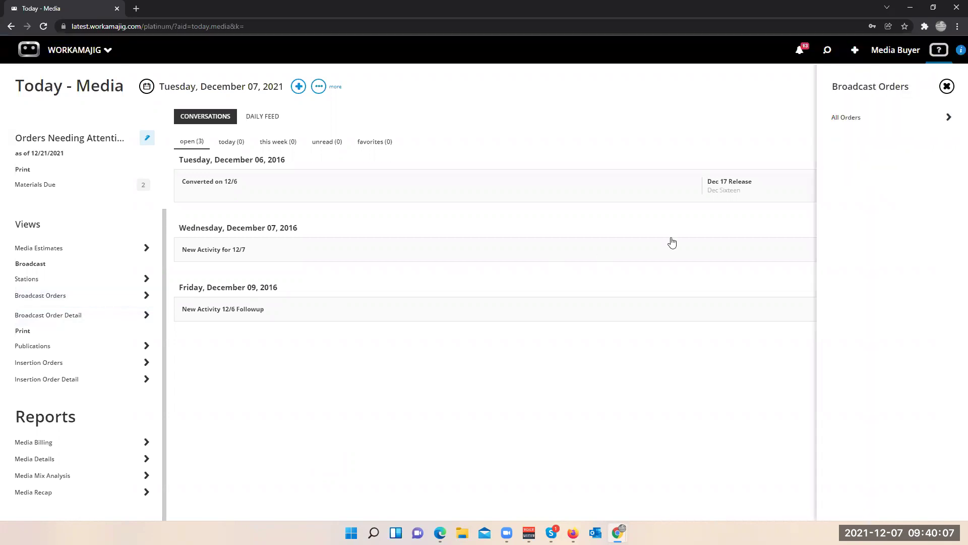
- Search All Orders to list 11 broadcast orders, mark BO-1007 and BO-1008, and open BO-1007
{"action": "left_click", "coordinate": [849, 119]}
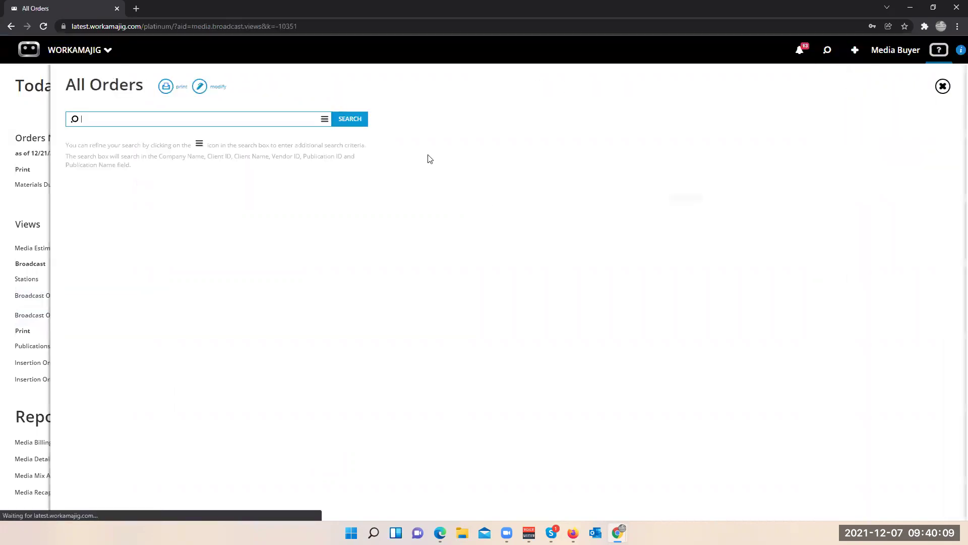
{"action": "left_click", "coordinate": [350, 119]}
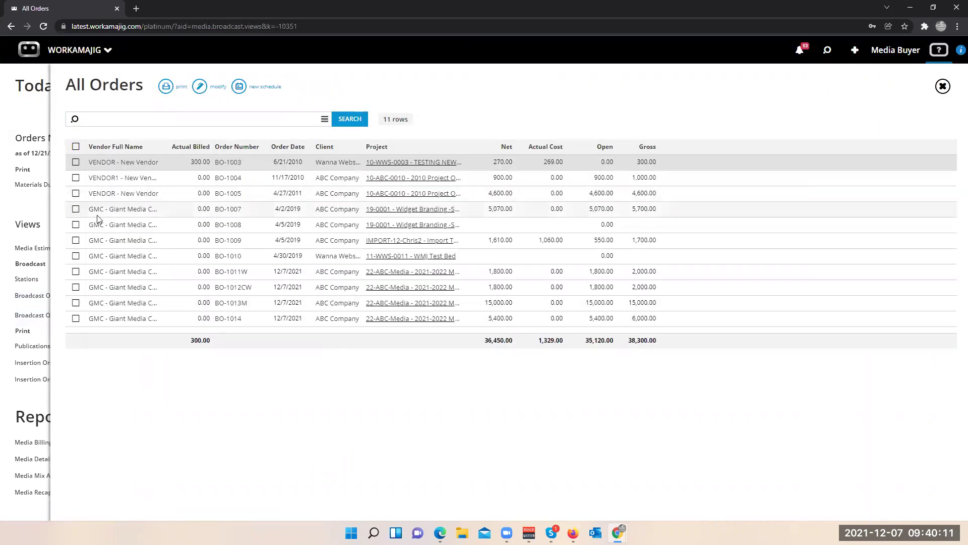
{"action": "left_click", "coordinate": [75, 209]}
{"action": "left_click", "coordinate": [76, 225]}
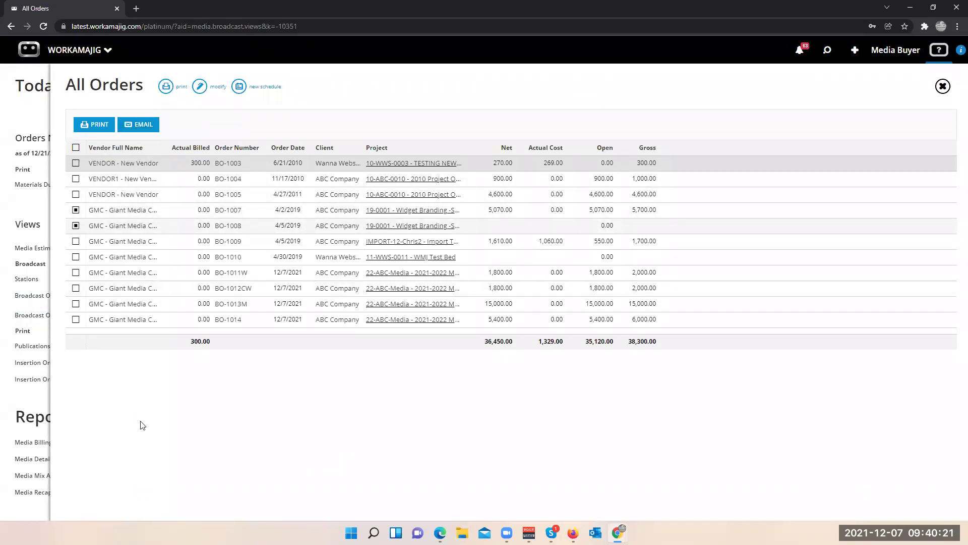
{"action": "left_click", "coordinate": [140, 211]}
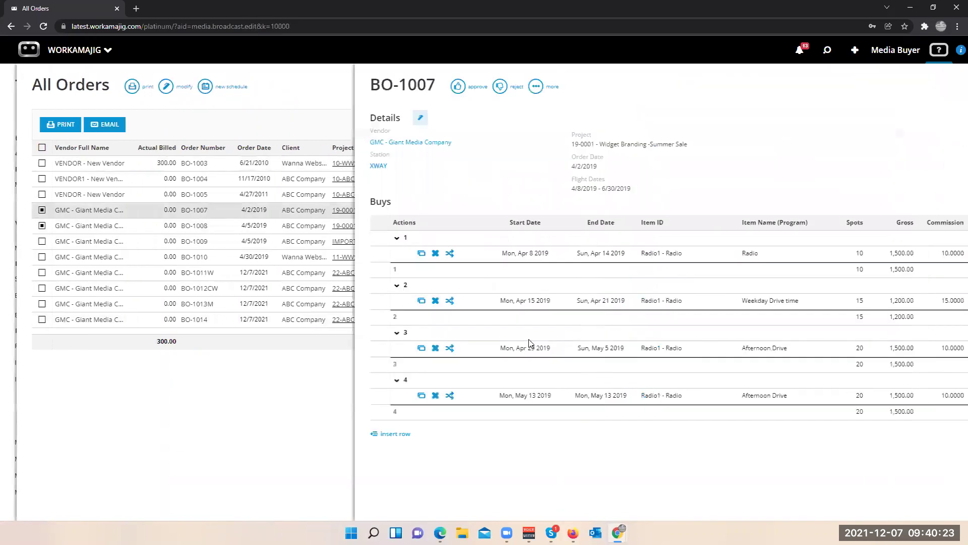
{"action": "left_click", "coordinate": [237, 89]}
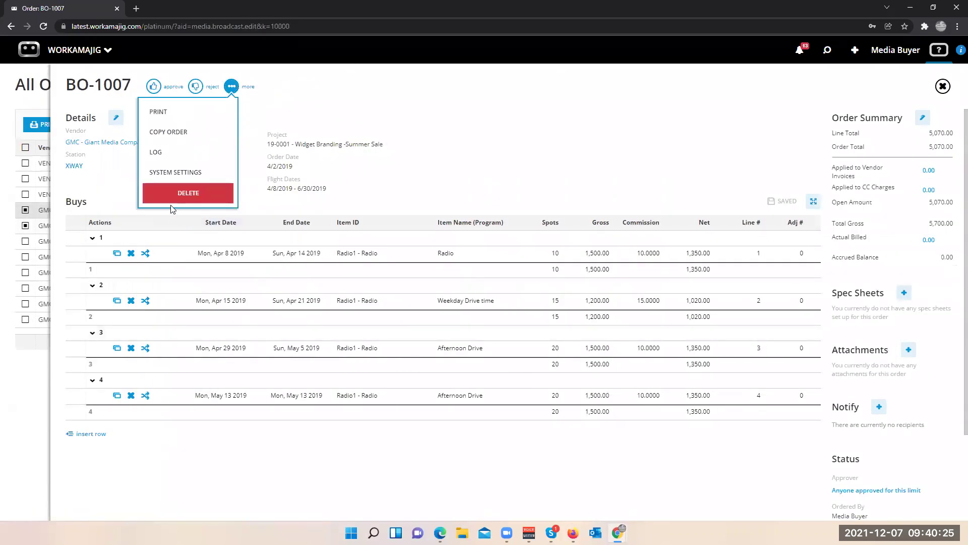
{"action": "left_click", "coordinate": [158, 112]}
{"action": "scroll", "coordinate": [395, 393], "scroll_direction": "down", "scroll_amount": 5}
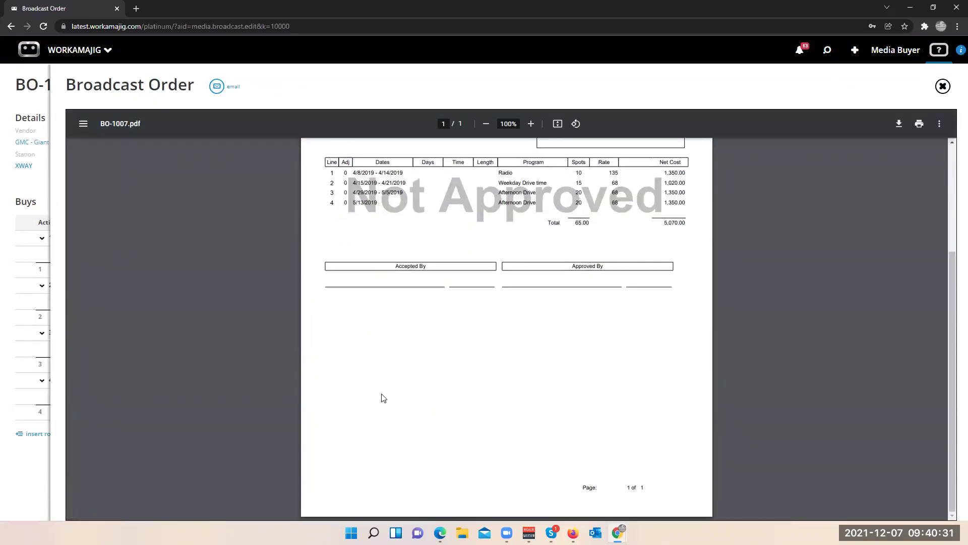
{"action": "scroll", "coordinate": [382, 398], "scroll_direction": "up", "scroll_amount": 1}
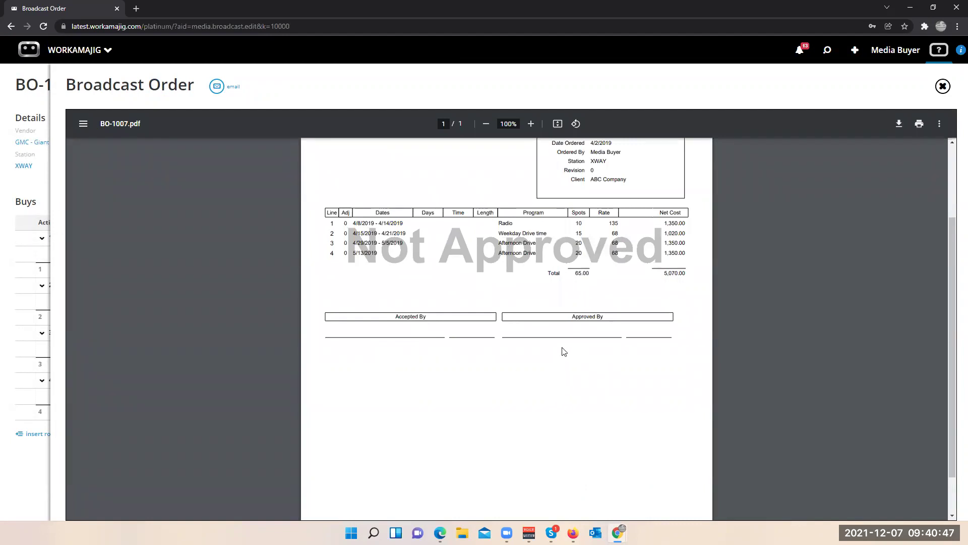
{"action": "left_click", "coordinate": [32, 184]}
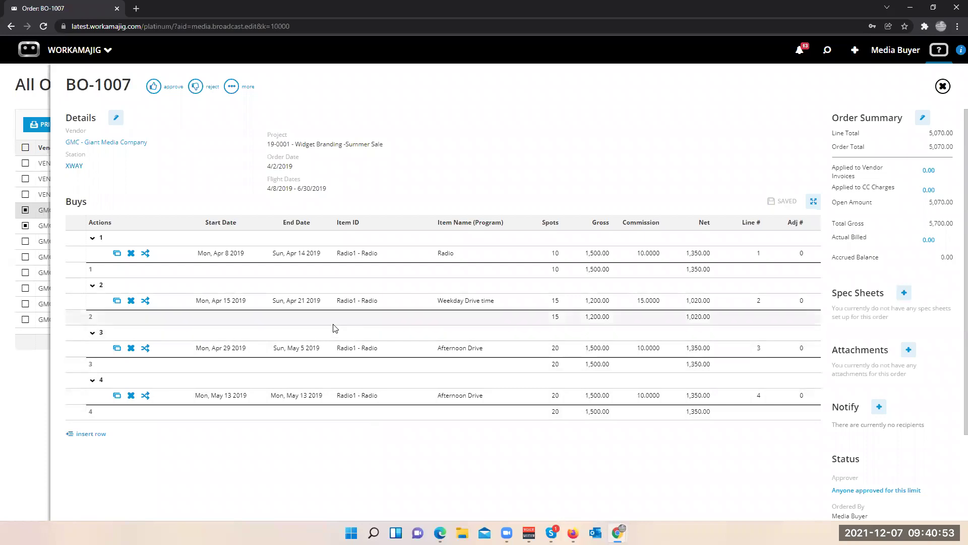
{"action": "left_click", "coordinate": [30, 403]}
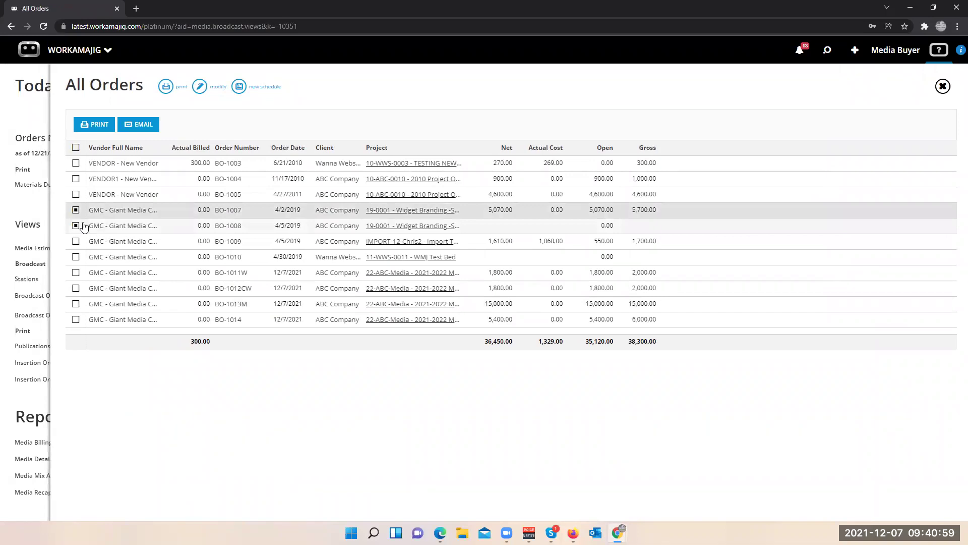
- Close the orders list and show the Materials Due insertion orders in Print Traffic
{"action": "left_click", "coordinate": [24, 208]}
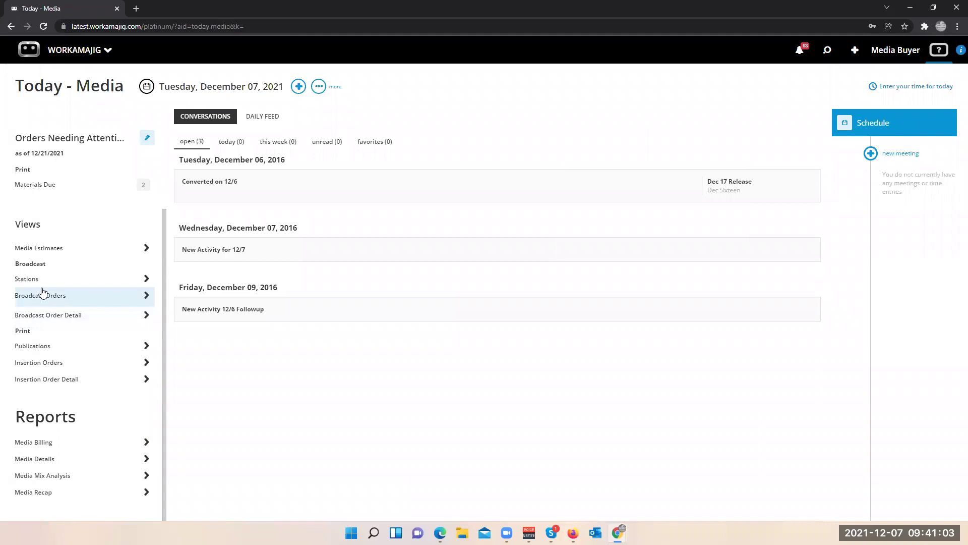
{"action": "scroll", "coordinate": [43, 292], "scroll_direction": "up", "scroll_amount": 3}
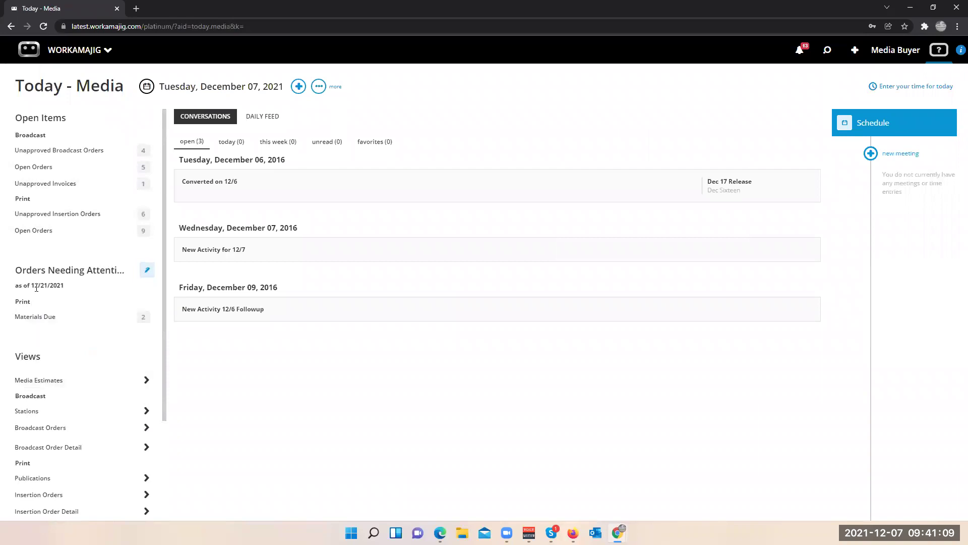
{"action": "scroll", "coordinate": [29, 324], "scroll_direction": "down", "scroll_amount": 1}
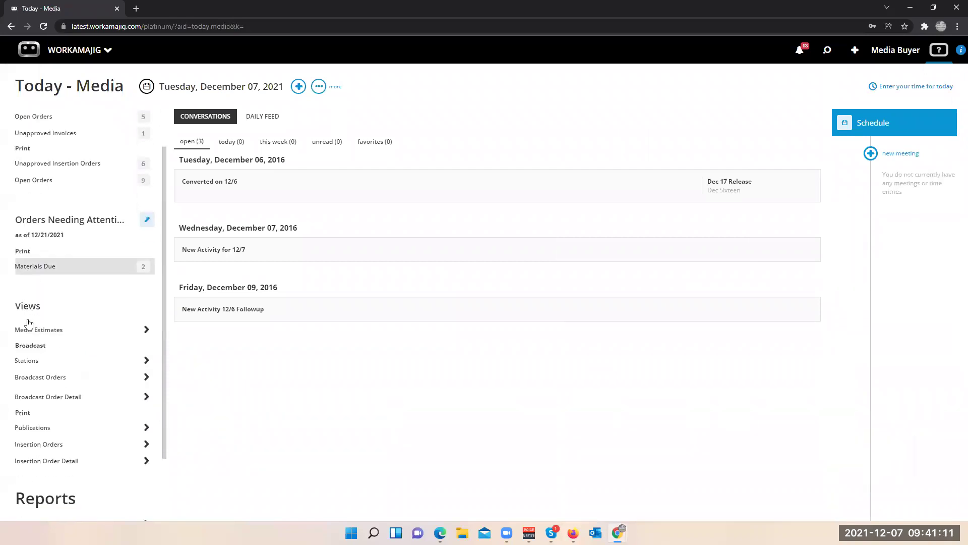
{"action": "left_click", "coordinate": [39, 272]}
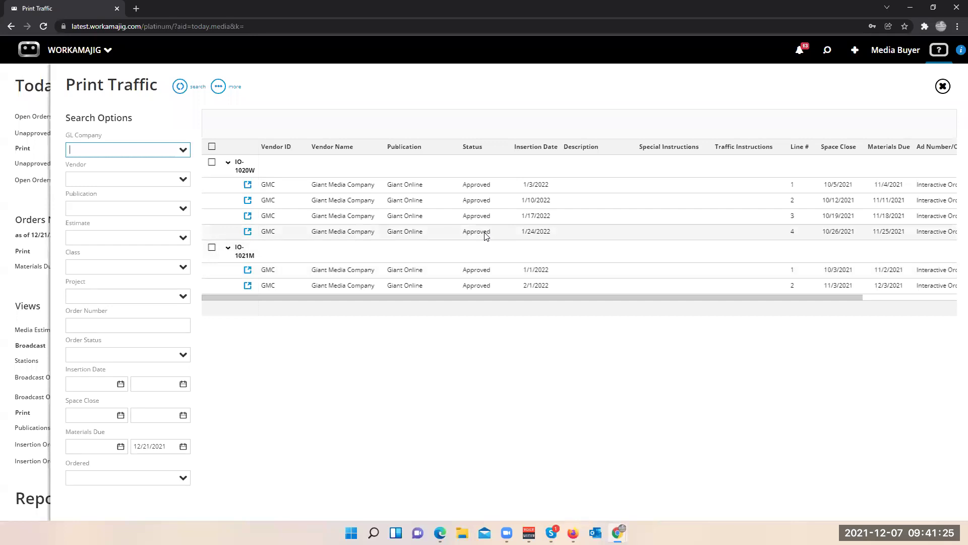
- Tick the IO-1020W group and close the Print Traffic list to return to Today - Media
{"action": "left_click", "coordinate": [212, 162]}
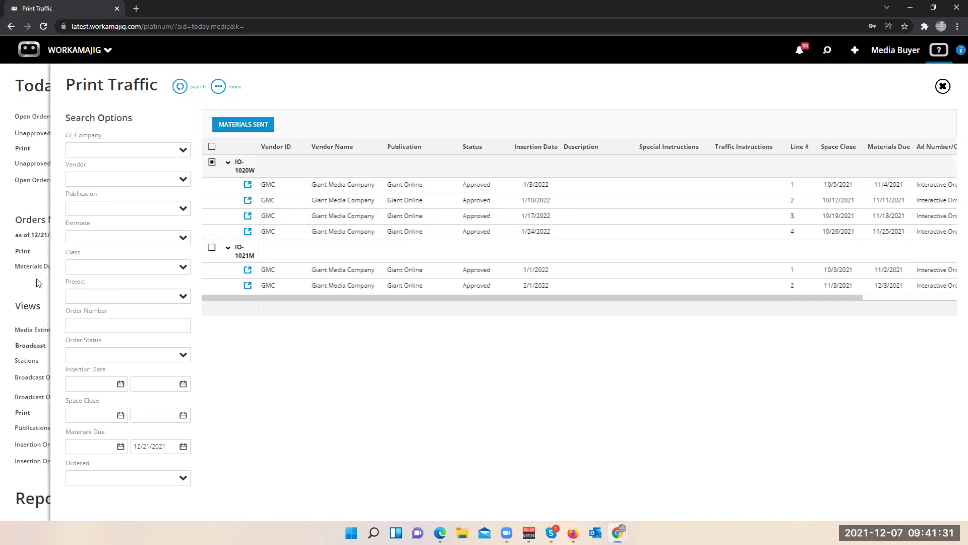
{"action": "left_click", "coordinate": [26, 290]}
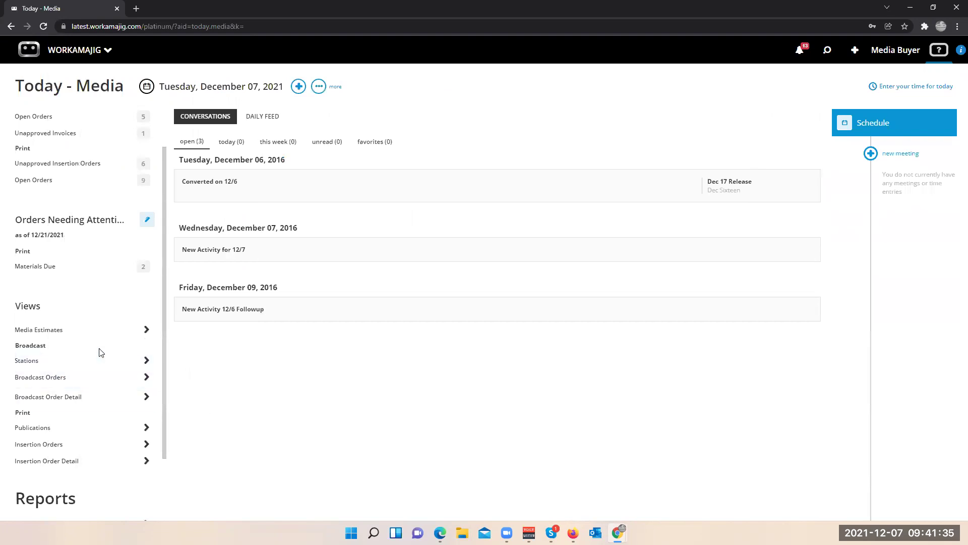
- From the New panel's Purchasing section, start a new Vendor Invoice
{"action": "scroll", "coordinate": [106, 399], "scroll_direction": "down", "scroll_amount": 2}
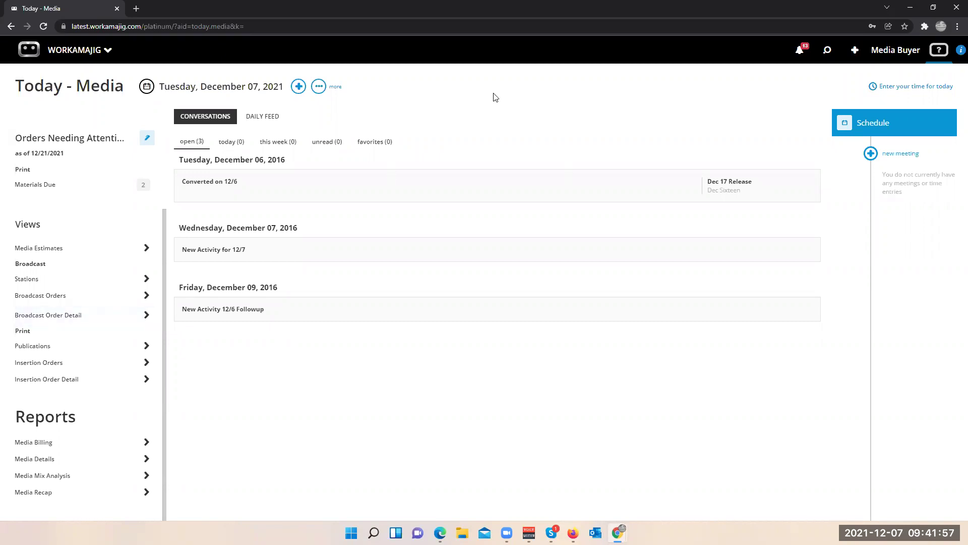
{"action": "left_click", "coordinate": [299, 88]}
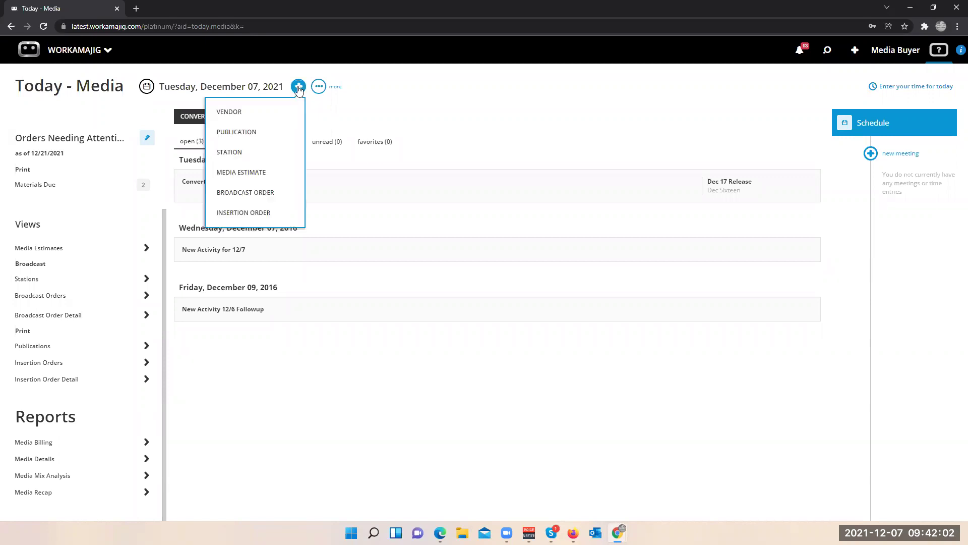
{"action": "left_click", "coordinate": [441, 98]}
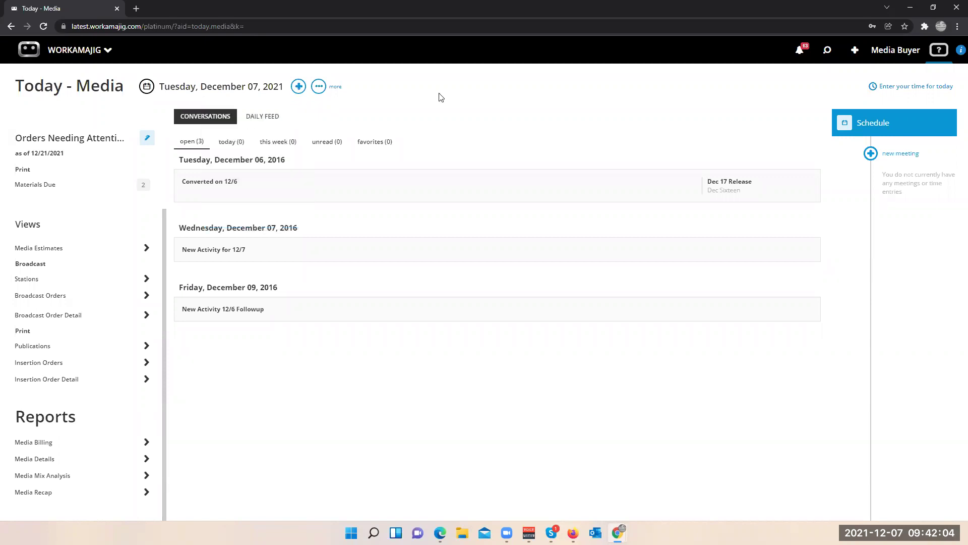
{"action": "left_click", "coordinate": [855, 51]}
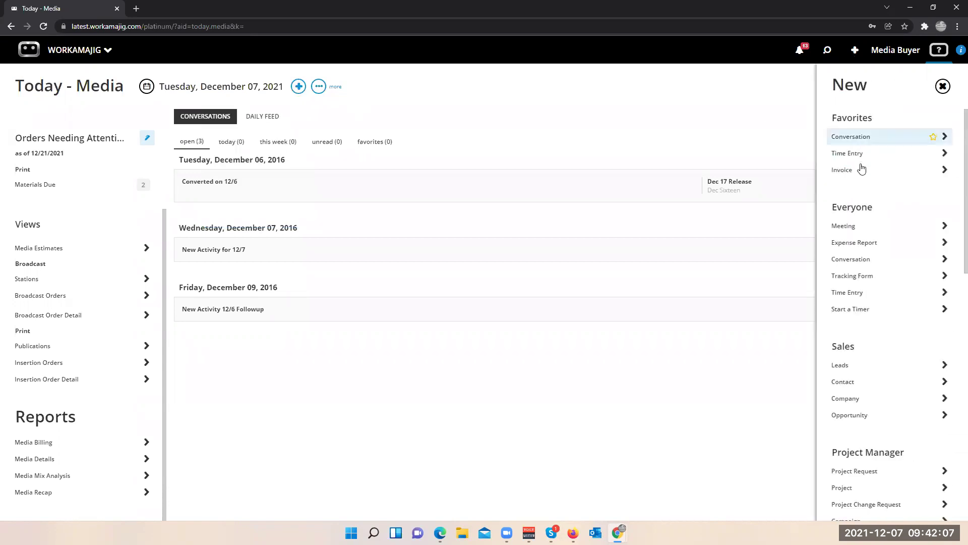
{"action": "scroll", "coordinate": [857, 172], "scroll_direction": "down", "scroll_amount": 10}
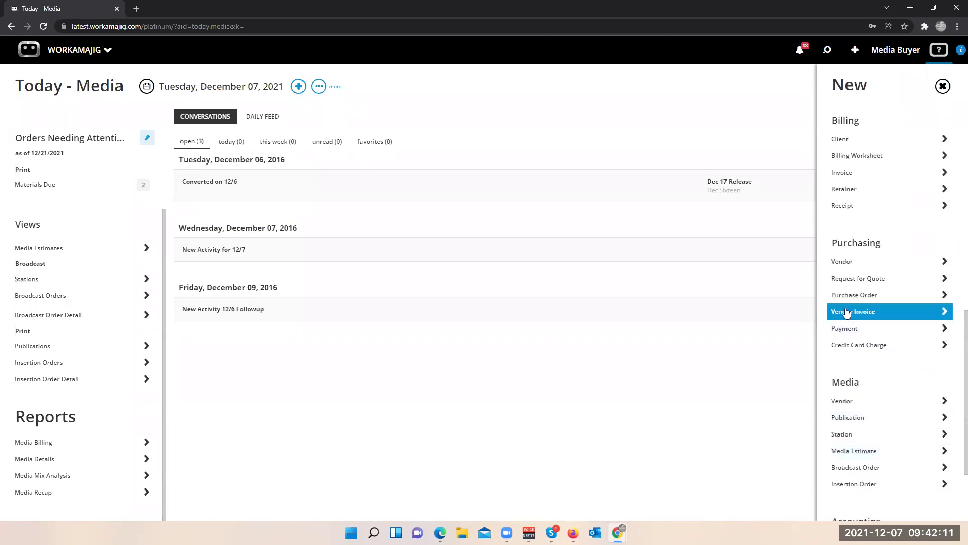
{"action": "left_click", "coordinate": [847, 311]}
{"action": "left_click", "coordinate": [810, 135]}
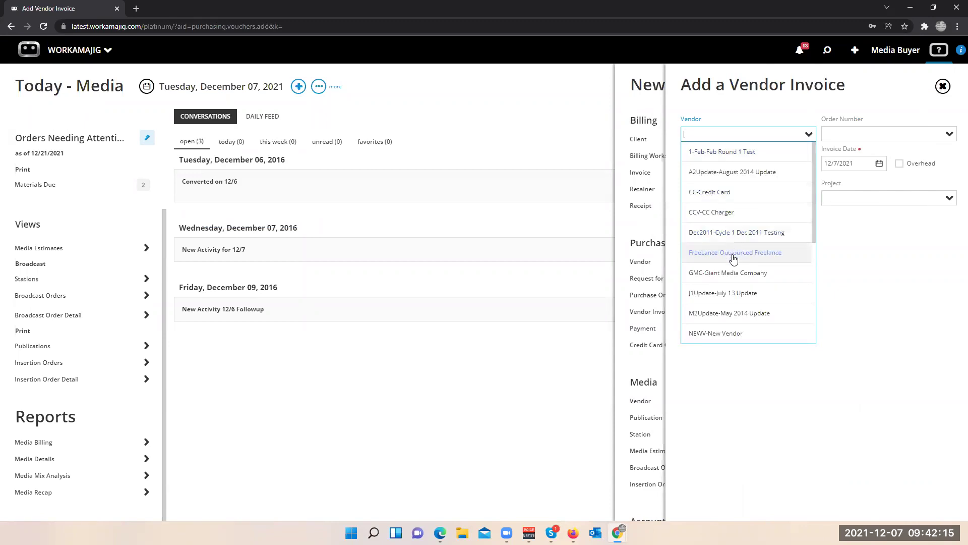
{"action": "left_click", "coordinate": [724, 272]}
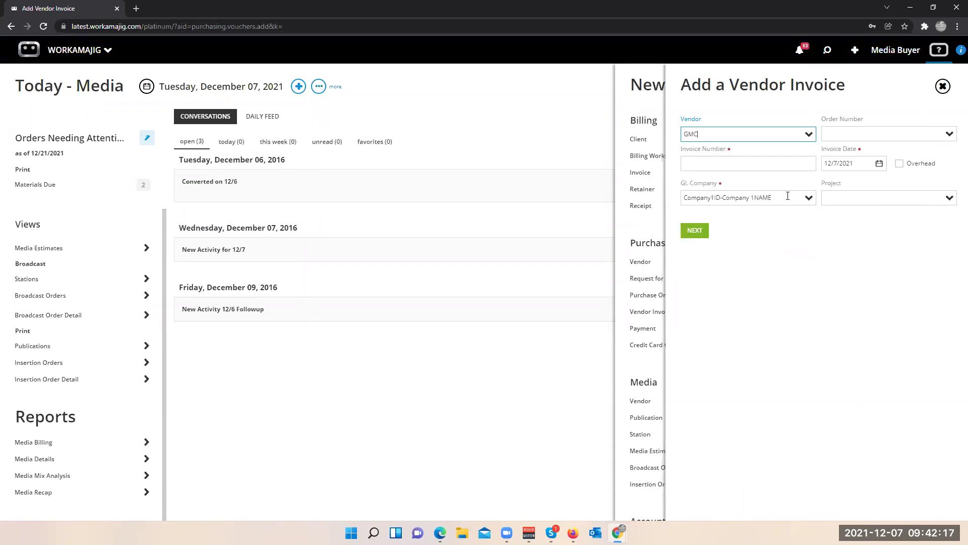
{"action": "left_click", "coordinate": [948, 134]}
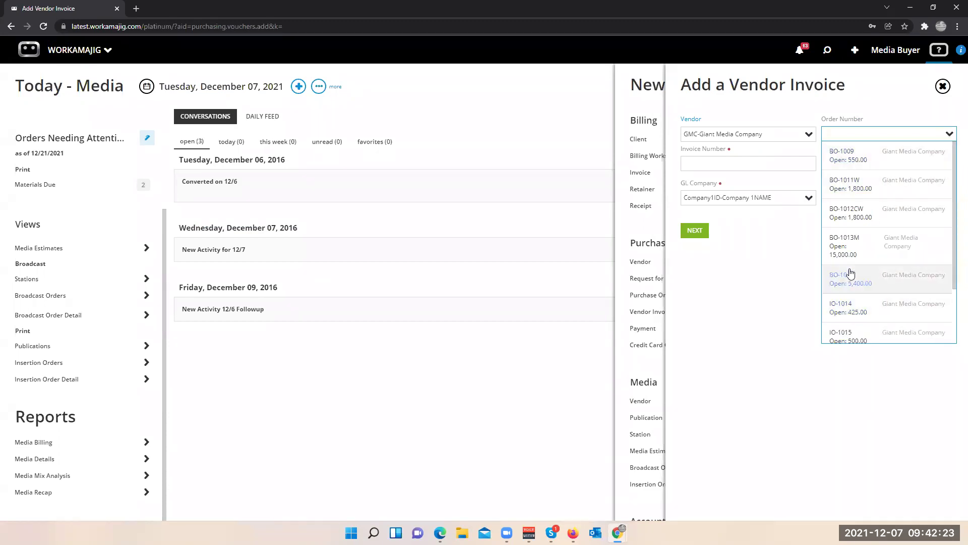
{"action": "left_click", "coordinate": [852, 158]}
{"action": "left_click", "coordinate": [742, 170]}
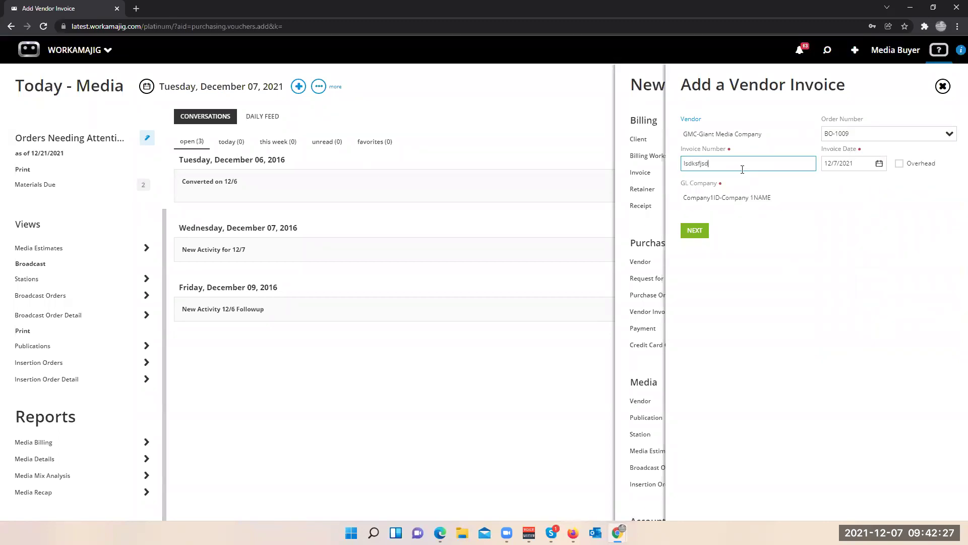
{"action": "key", "text": "BackSpace"}
{"action": "key", "text": "BackSpace"}
{"action": "key", "text": "BackSpace"}
{"action": "key", "text": "BackSpace"}
{"action": "key", "text": "BackSpace"}
{"action": "key", "text": "BackSpace"}
{"action": "key", "text": "BackSpace"}
{"action": "key", "text": "BackSpace"}
{"action": "left_click", "coordinate": [695, 235]}
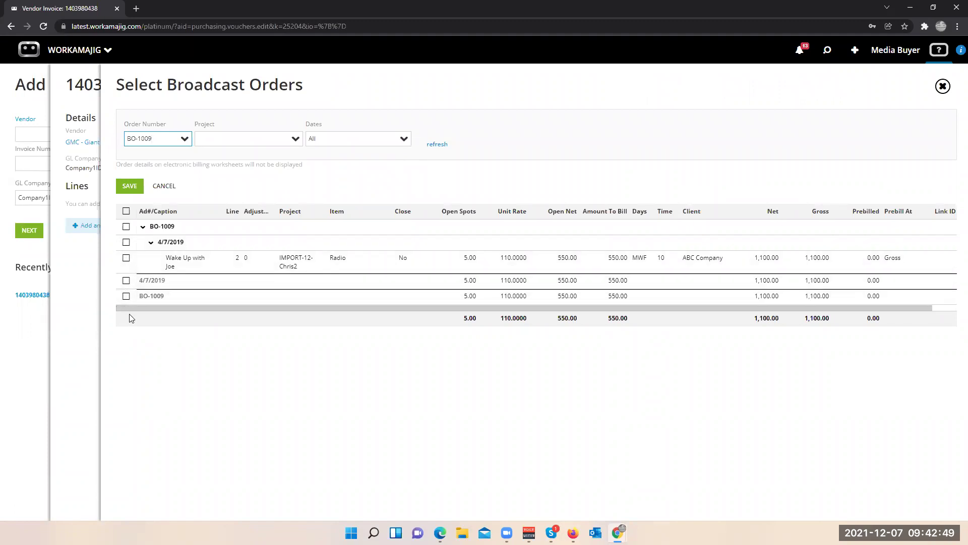
- Add the Wake Up with Joe line with 3 open spots, net 330.00, and save it
{"action": "left_click", "coordinate": [126, 260]}
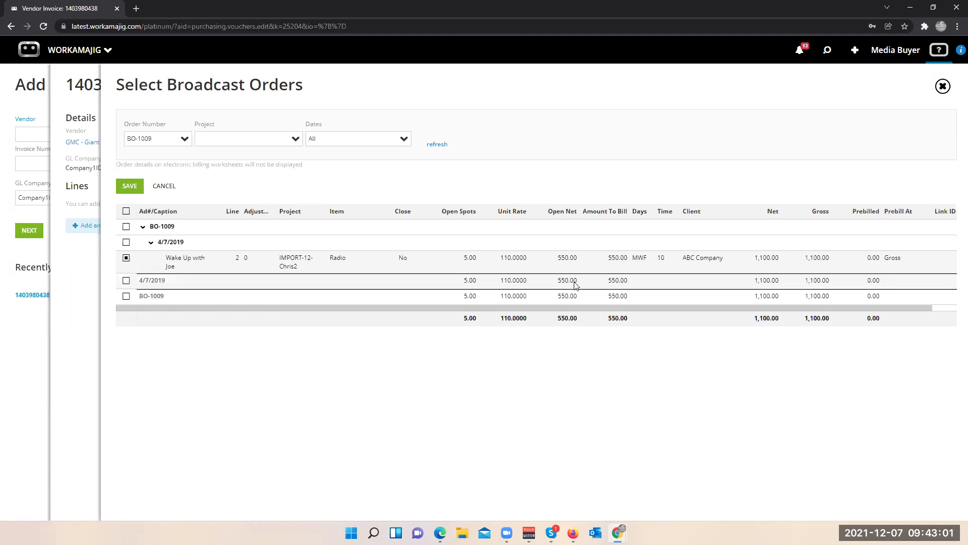
{"action": "left_click", "coordinate": [567, 259]}
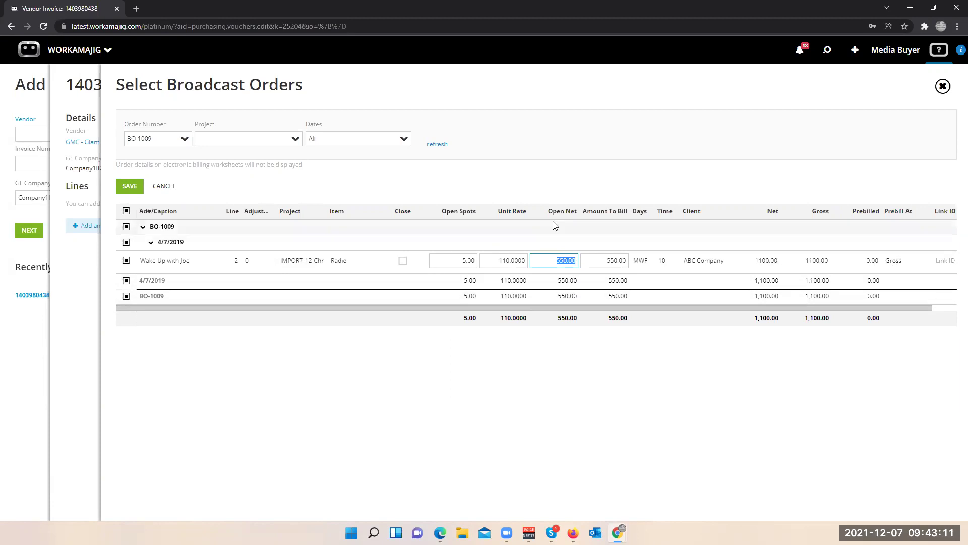
{"action": "type", "text": "400"}
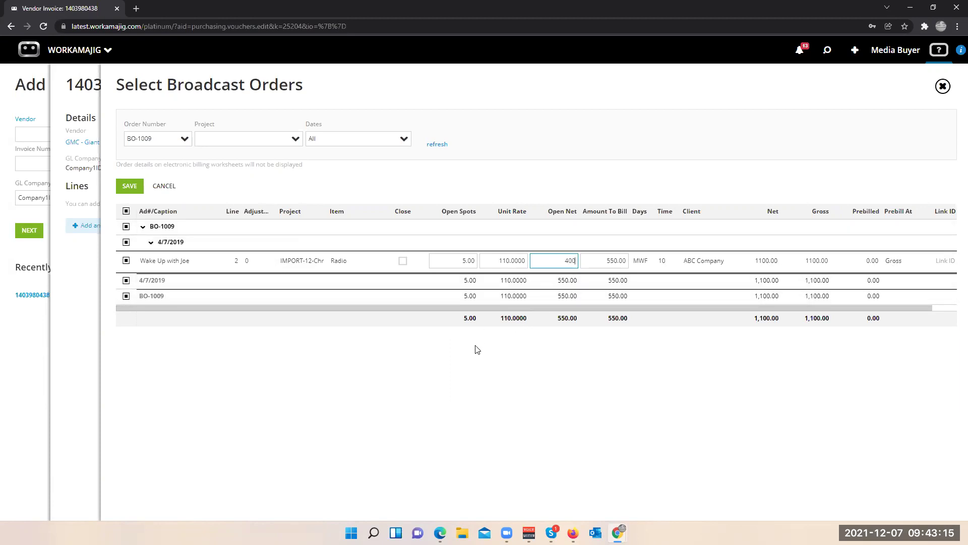
{"action": "left_click", "coordinate": [476, 349]}
{"action": "left_click", "coordinate": [462, 266]}
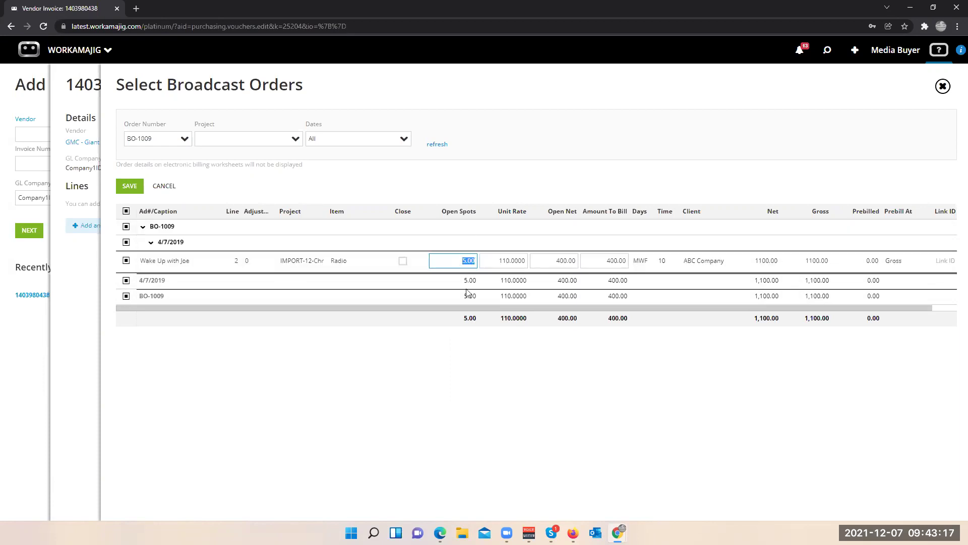
{"action": "type", "text": "3"}
{"action": "left_click", "coordinate": [493, 358]}
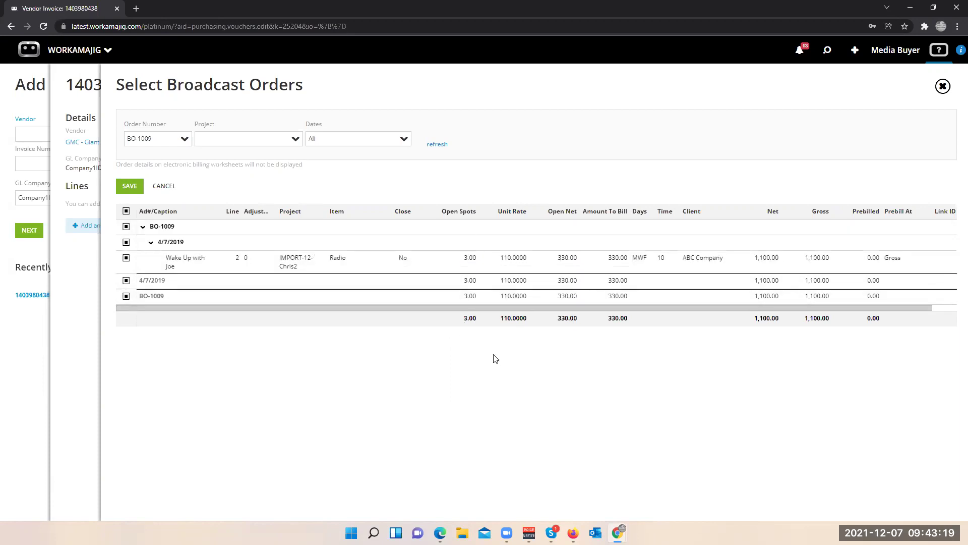
{"action": "left_click", "coordinate": [563, 261]}
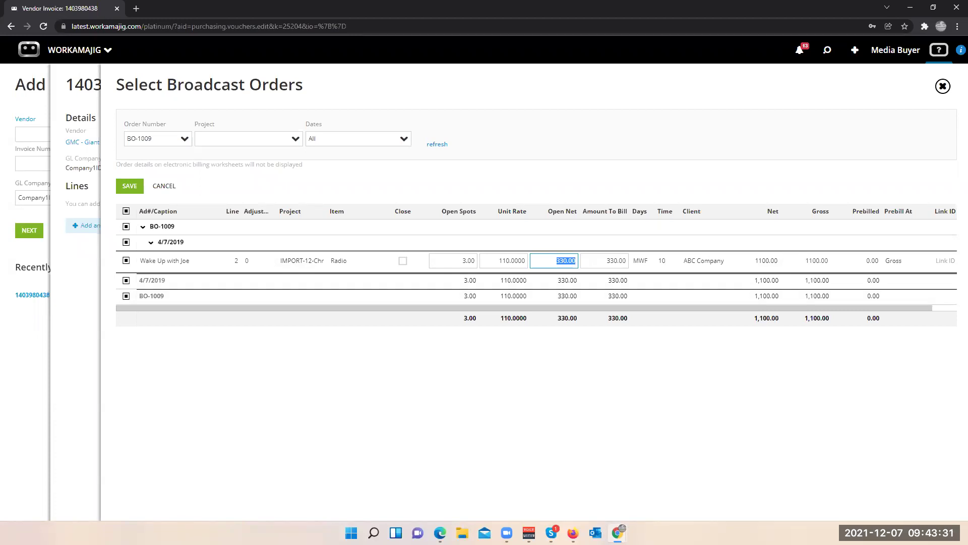
{"action": "left_click", "coordinate": [130, 186]}
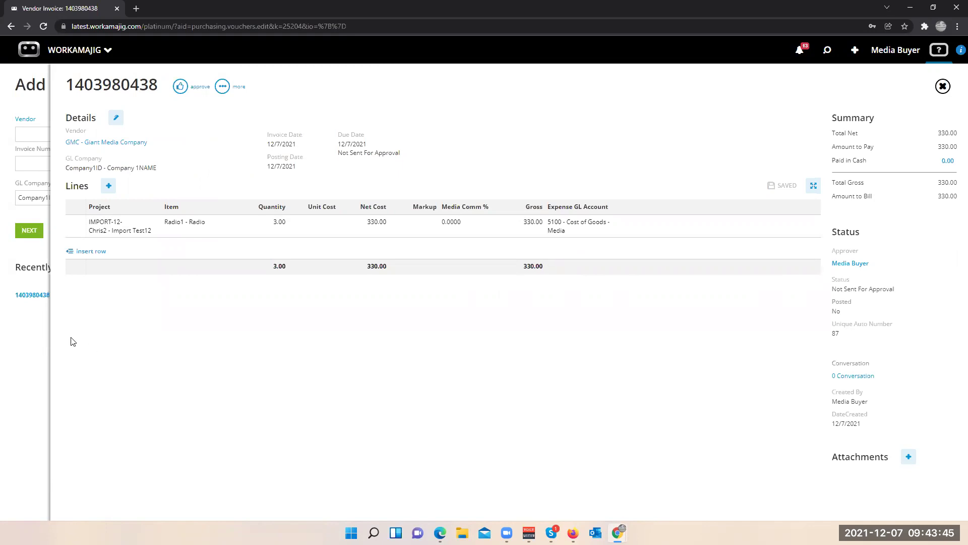
{"action": "left_click", "coordinate": [34, 349]}
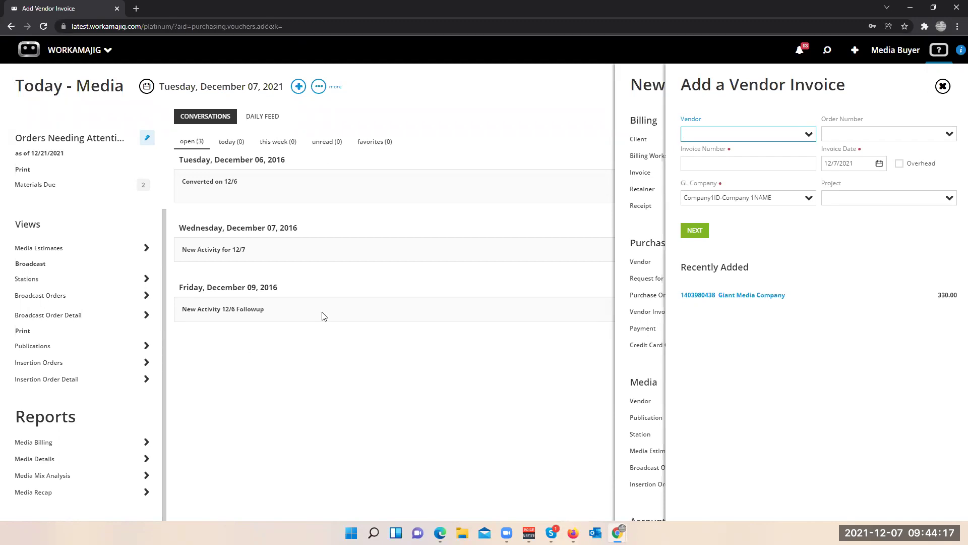
{"action": "left_click", "coordinate": [496, 115]}
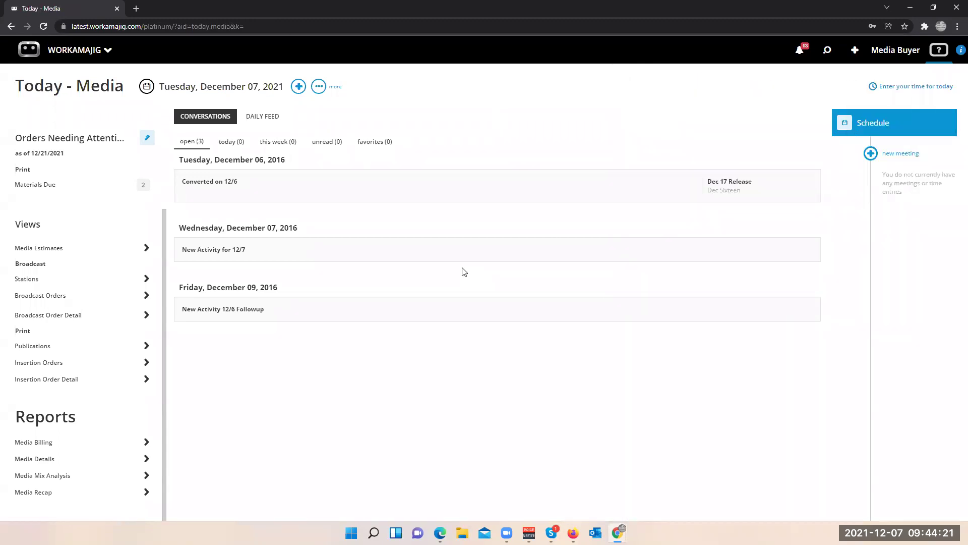
{"action": "left_click", "coordinate": [77, 54]}
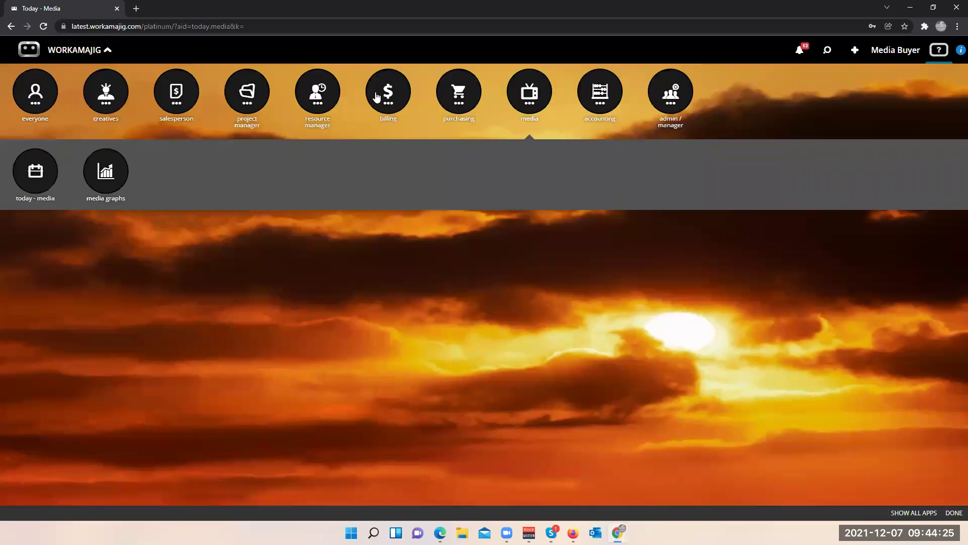
- Switch to the Today - Billing page and open the Media list under To bill
{"action": "left_click", "coordinate": [377, 97]}
{"action": "left_click", "coordinate": [31, 176]}
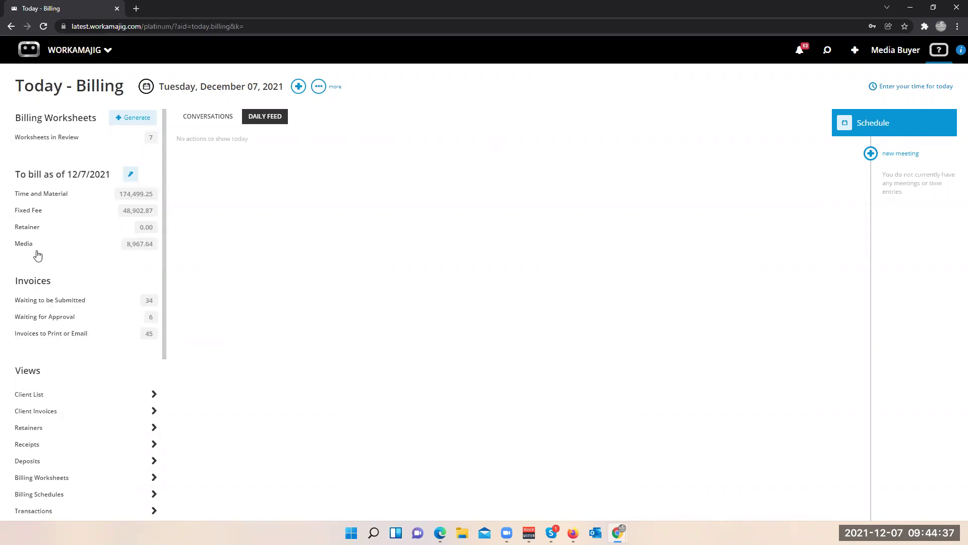
{"action": "left_click", "coordinate": [41, 248]}
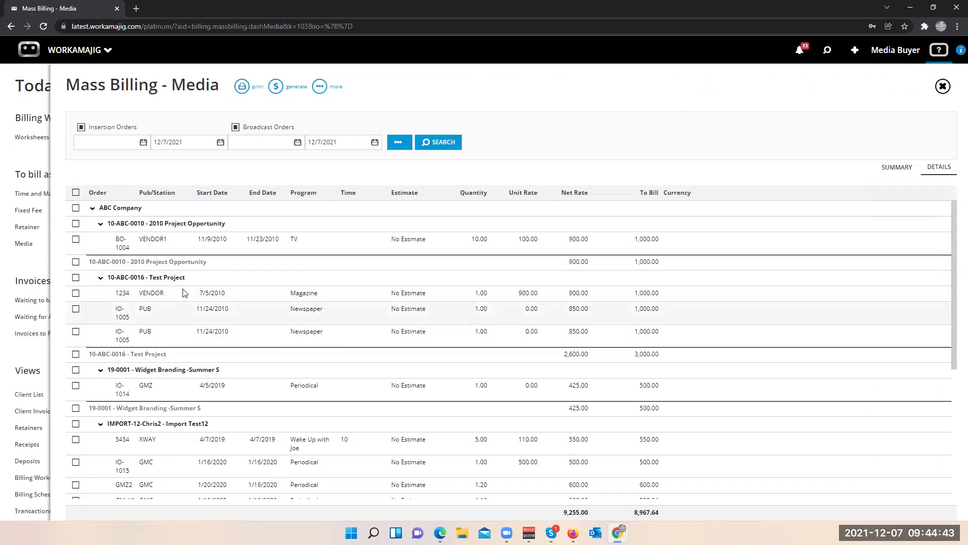
- Tick the 1234 and both IO-1005 order lines, then close the Mass Billing - Media list
{"action": "left_click", "coordinate": [76, 293]}
{"action": "left_click", "coordinate": [76, 309]}
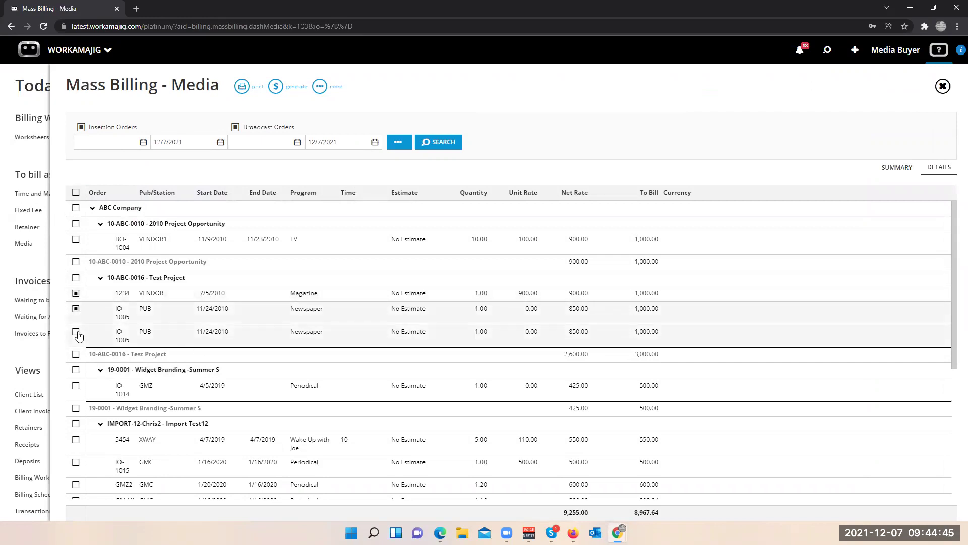
{"action": "left_click", "coordinate": [75, 332]}
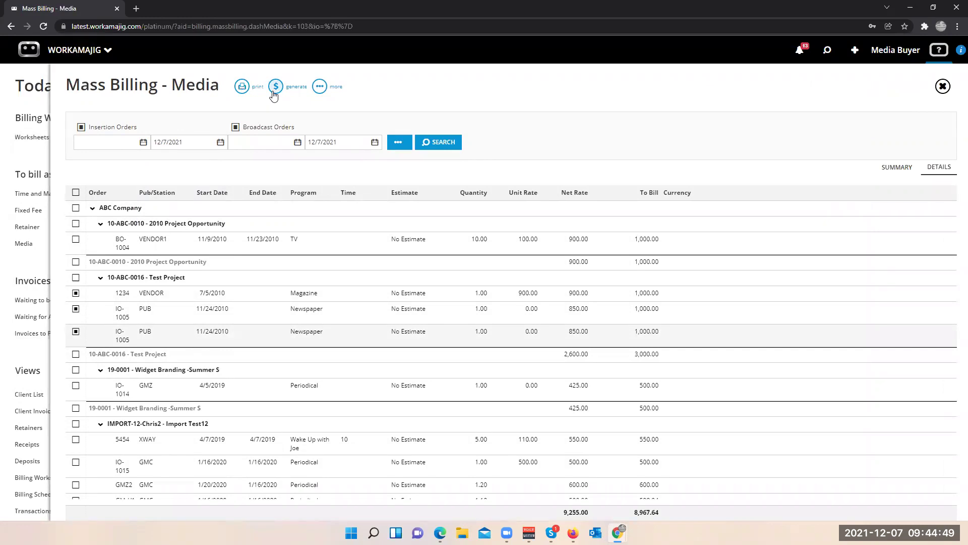
{"action": "left_click", "coordinate": [37, 264]}
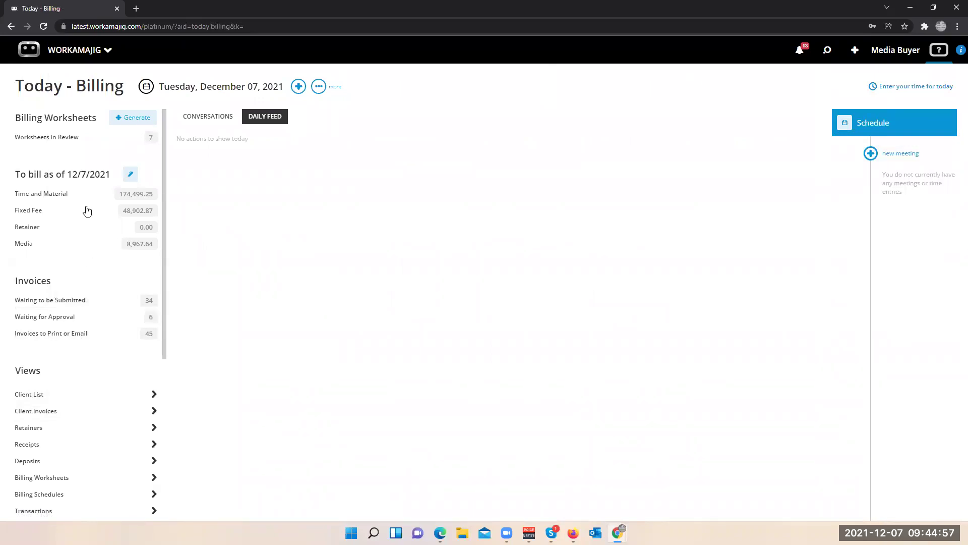
{"action": "left_click", "coordinate": [74, 141]}
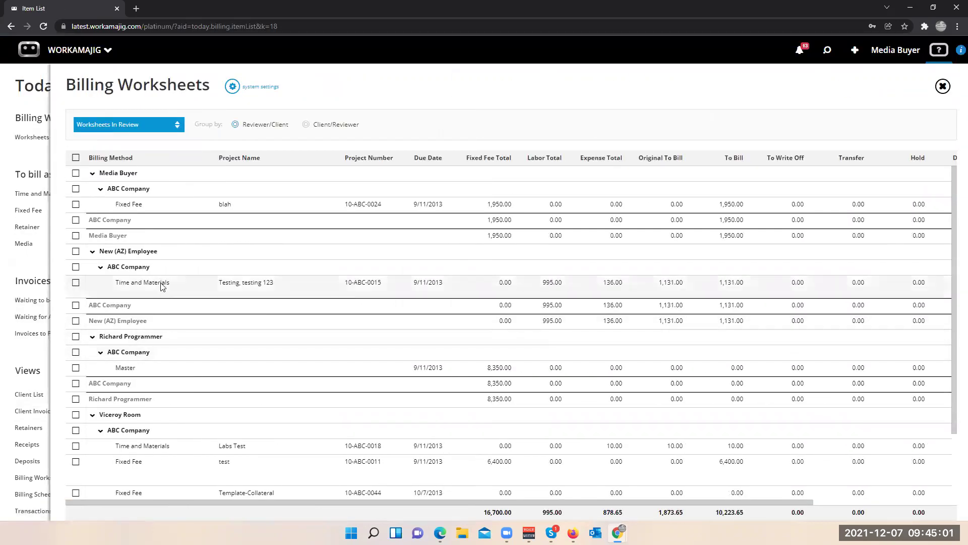
{"action": "left_click", "coordinate": [207, 281]}
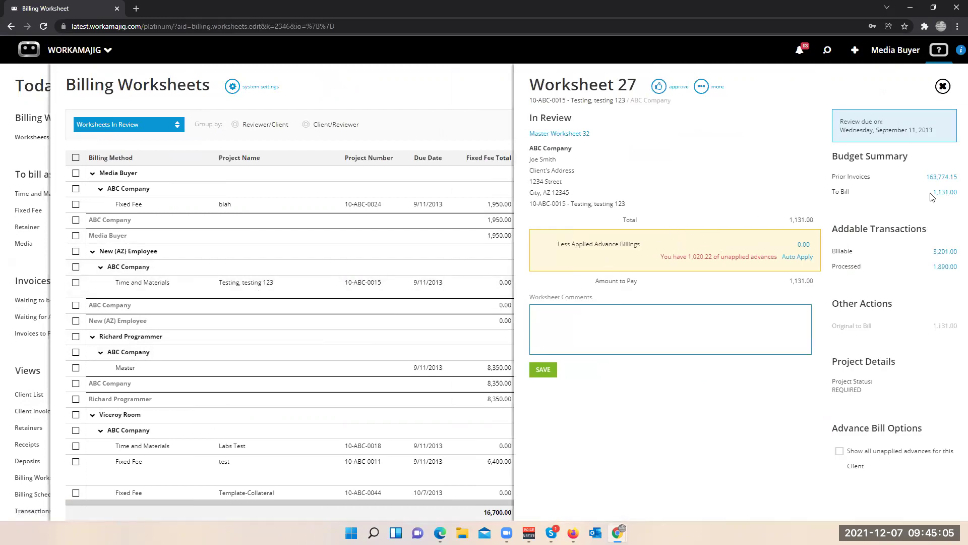
{"action": "left_click", "coordinate": [944, 251]}
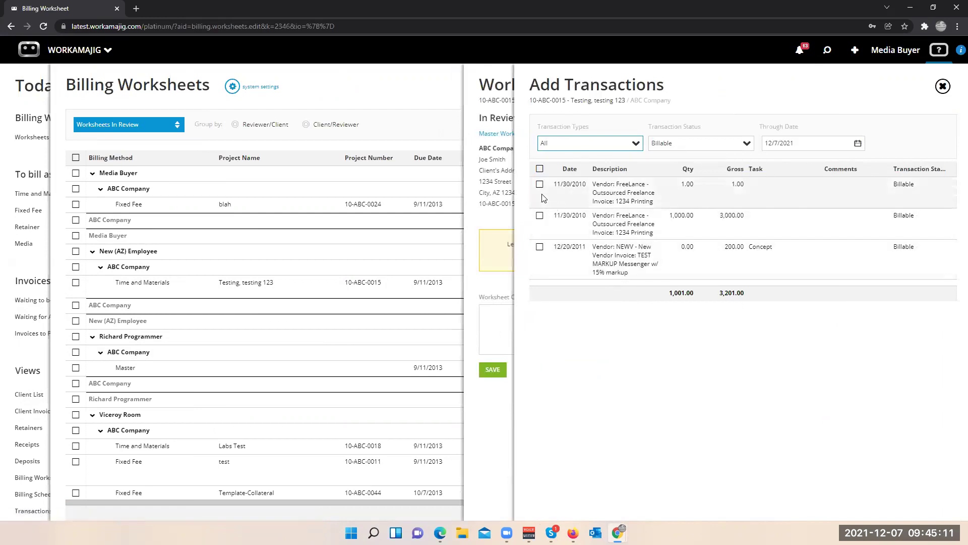
{"action": "left_click", "coordinate": [493, 226]}
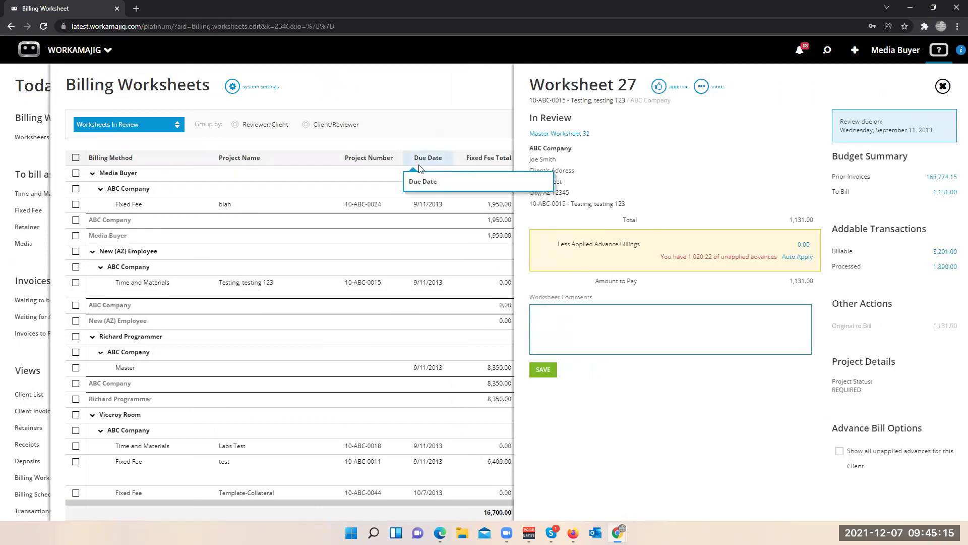
{"action": "left_click", "coordinate": [393, 98]}
{"action": "left_click", "coordinate": [45, 283]}
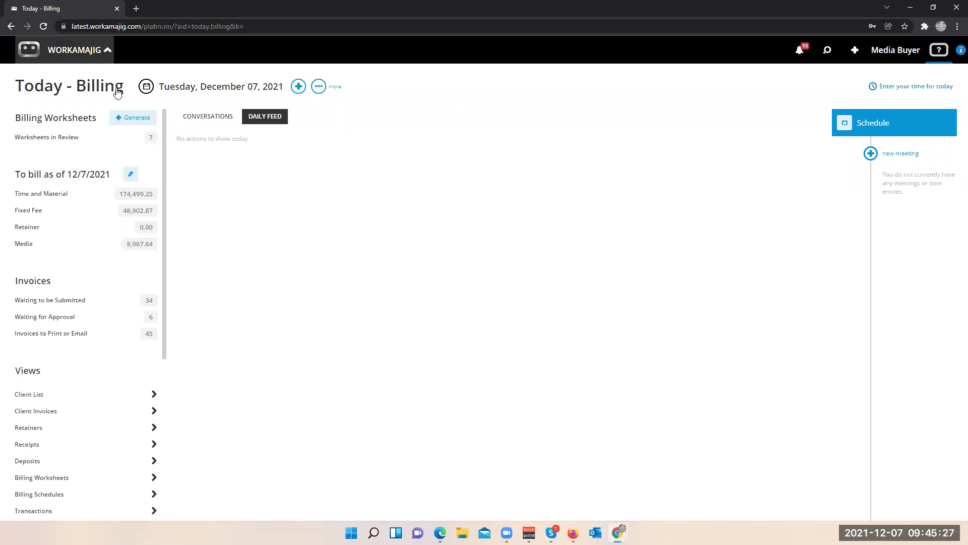
- Open the WORKAMAJIG app launcher from the header chevron
{"action": "left_click", "coordinate": [90, 50]}
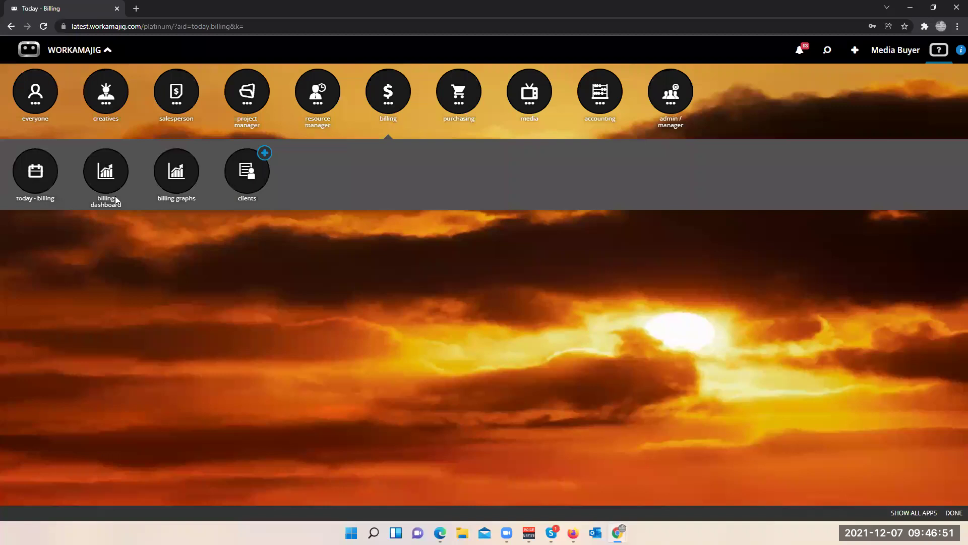
- Open Giant Media Company's vendor record and pick station XWAY from its Stations list
{"action": "left_click", "coordinate": [518, 107]}
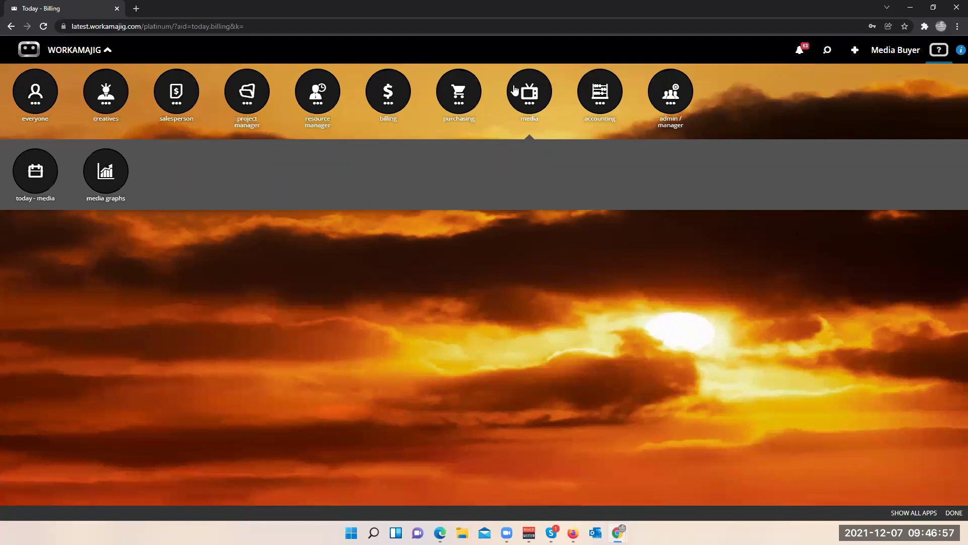
{"action": "left_click", "coordinate": [451, 101]}
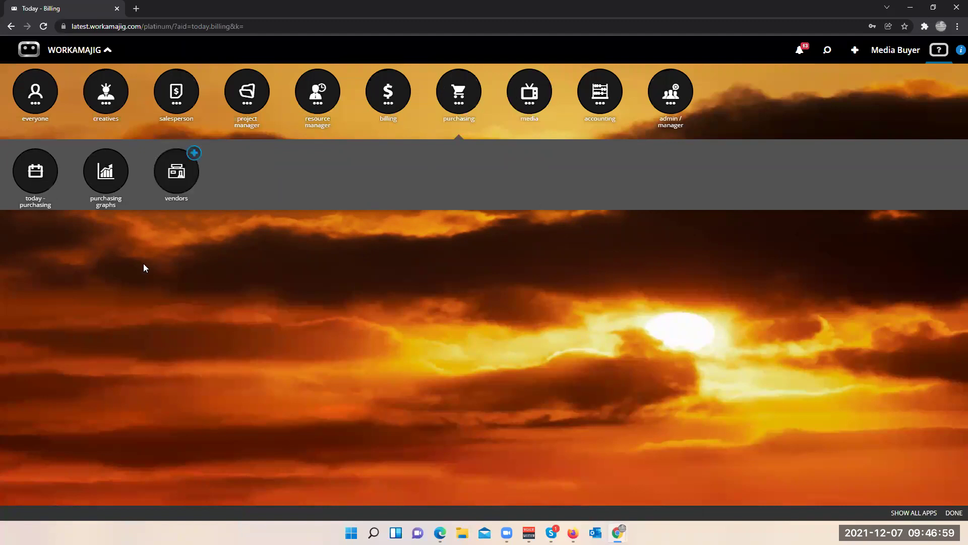
{"action": "left_click", "coordinate": [167, 180]}
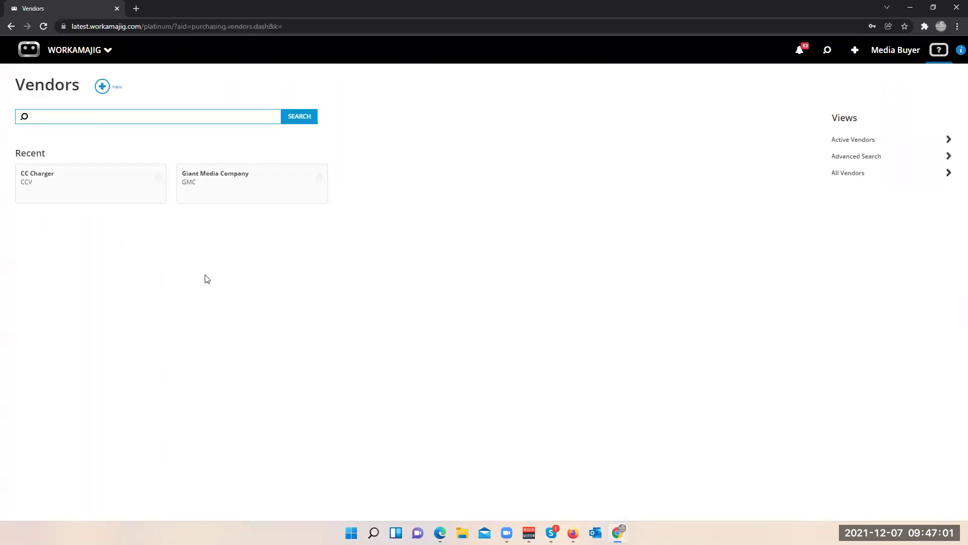
{"action": "left_click", "coordinate": [211, 188]}
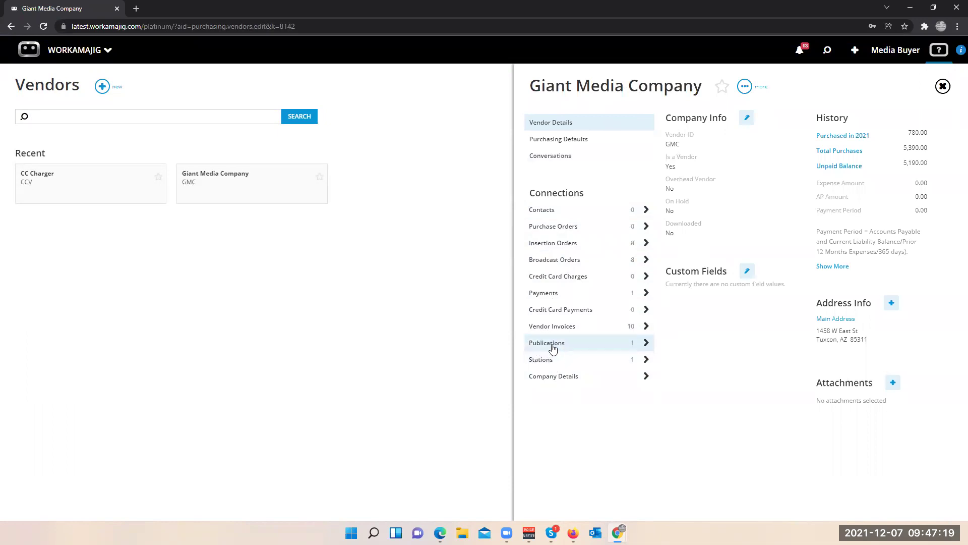
{"action": "left_click", "coordinate": [550, 359]}
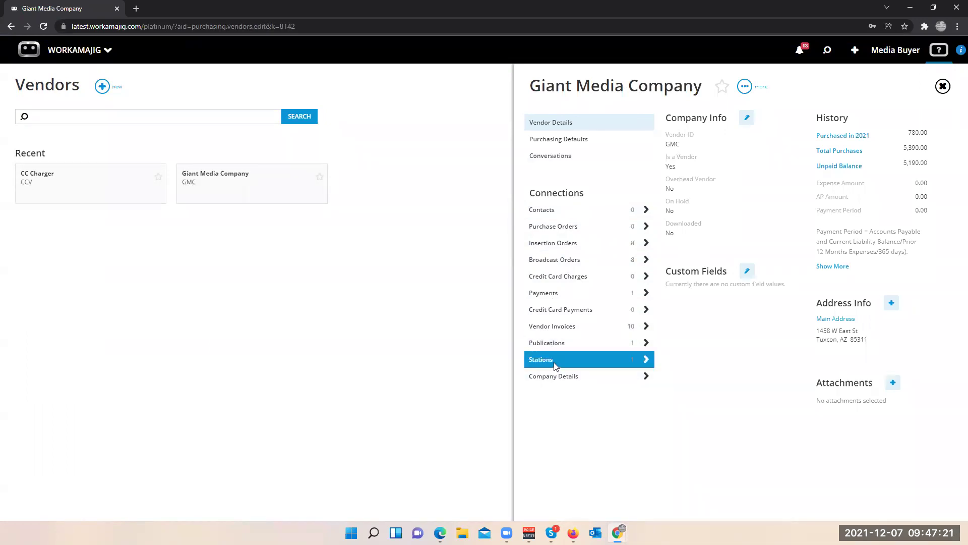
{"action": "left_click", "coordinate": [180, 156]}
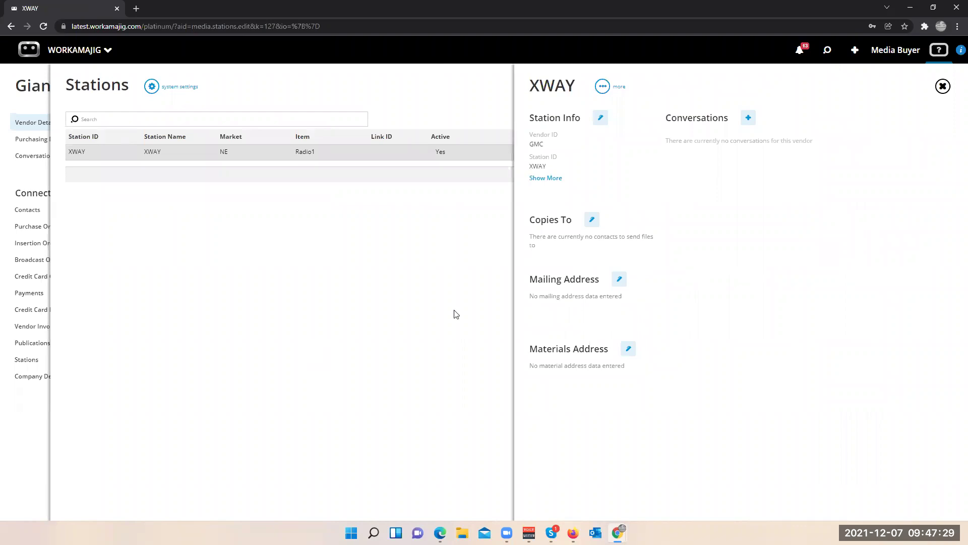
- Open XWAY's Station Info edit form, then bring up the New record panel
{"action": "left_click", "coordinate": [602, 119]}
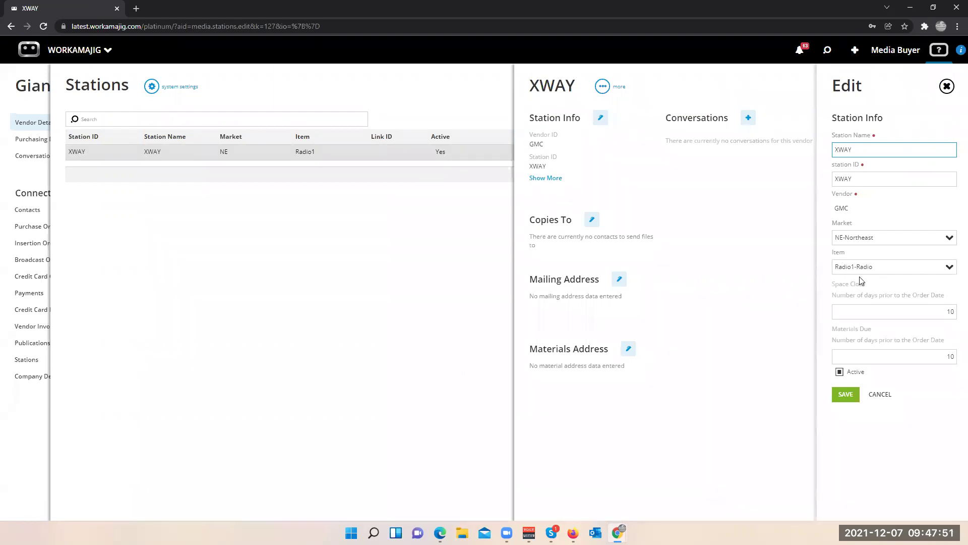
{"action": "left_click", "coordinate": [855, 53]}
- Start a new broadcast order with vendor GMC - Giant Media Company and station XWAY
{"action": "scroll", "coordinate": [858, 504], "scroll_direction": "down", "scroll_amount": 5}
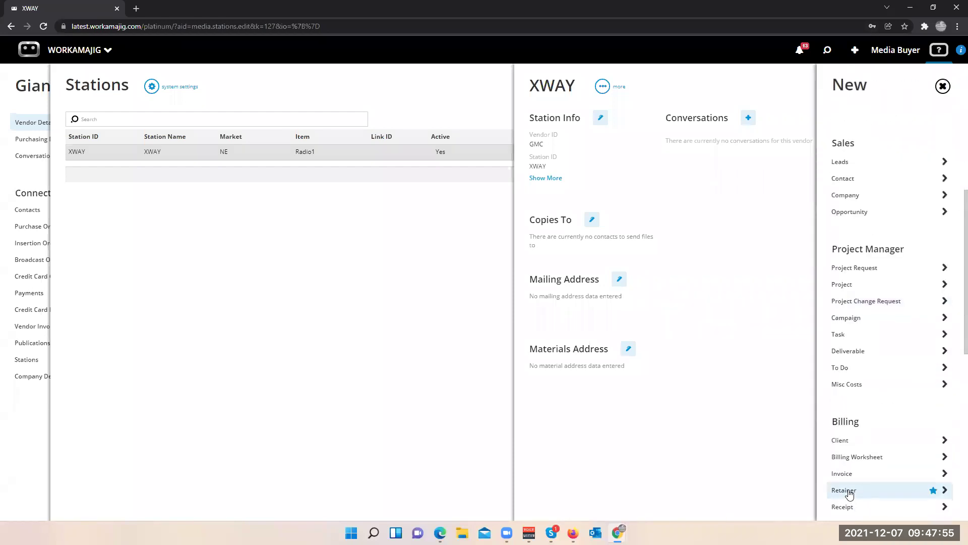
{"action": "scroll", "coordinate": [827, 386], "scroll_direction": "down", "scroll_amount": 1}
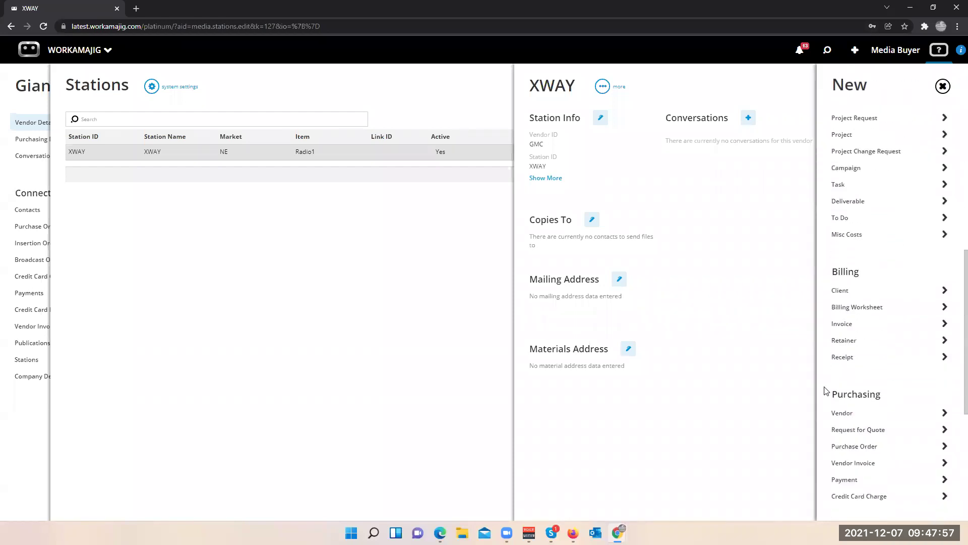
{"action": "scroll", "coordinate": [830, 416], "scroll_direction": "up", "scroll_amount": 3}
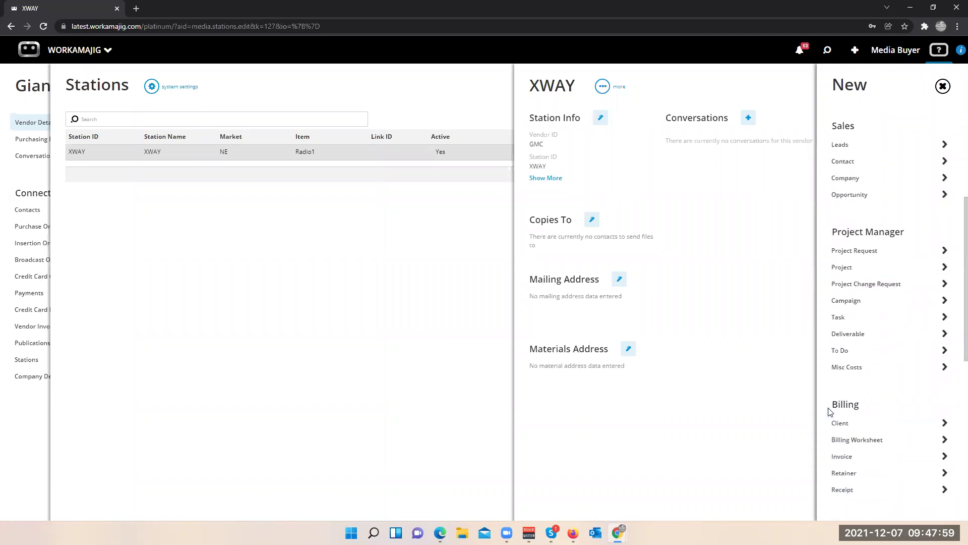
{"action": "scroll", "coordinate": [832, 434], "scroll_direction": "down", "scroll_amount": 6}
{"action": "left_click", "coordinate": [852, 467]}
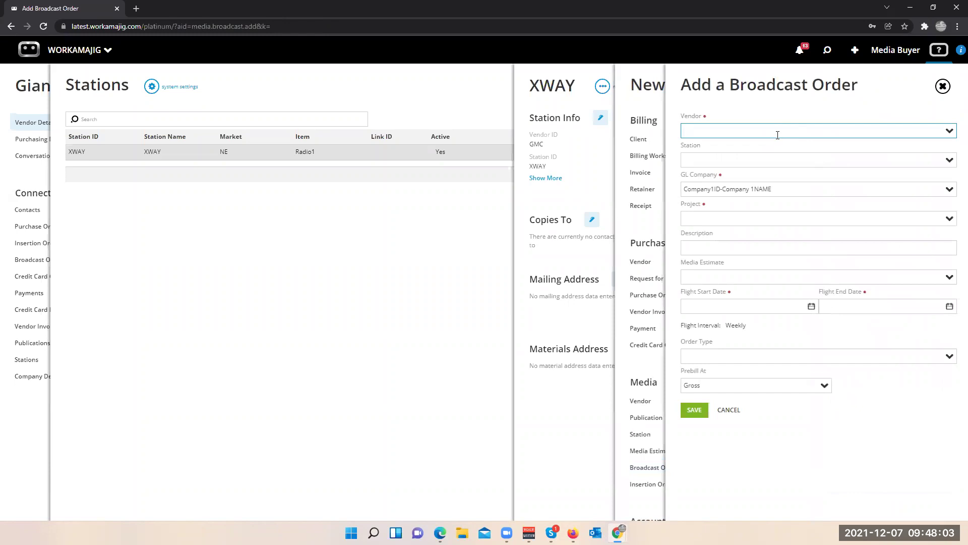
{"action": "type", "text": "gmc"}
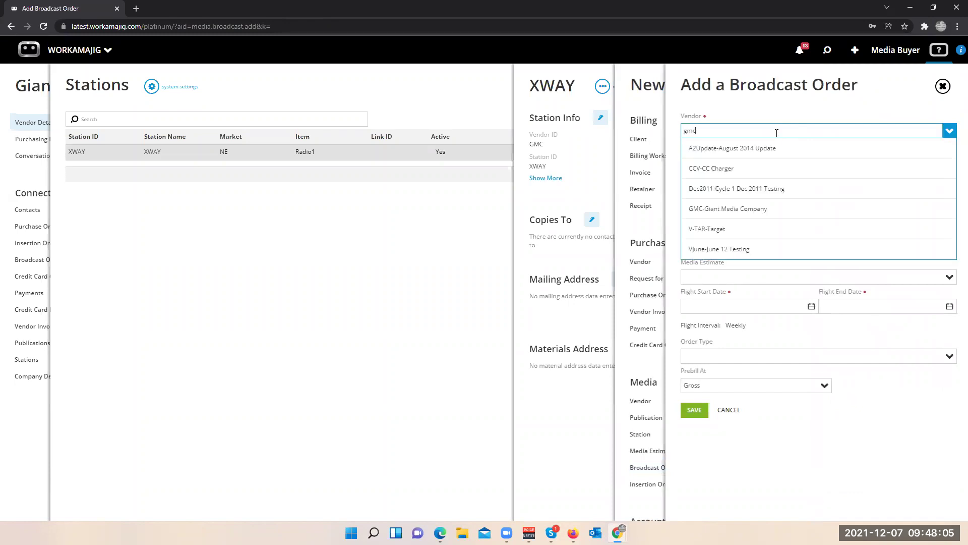
{"action": "left_click", "coordinate": [777, 148]}
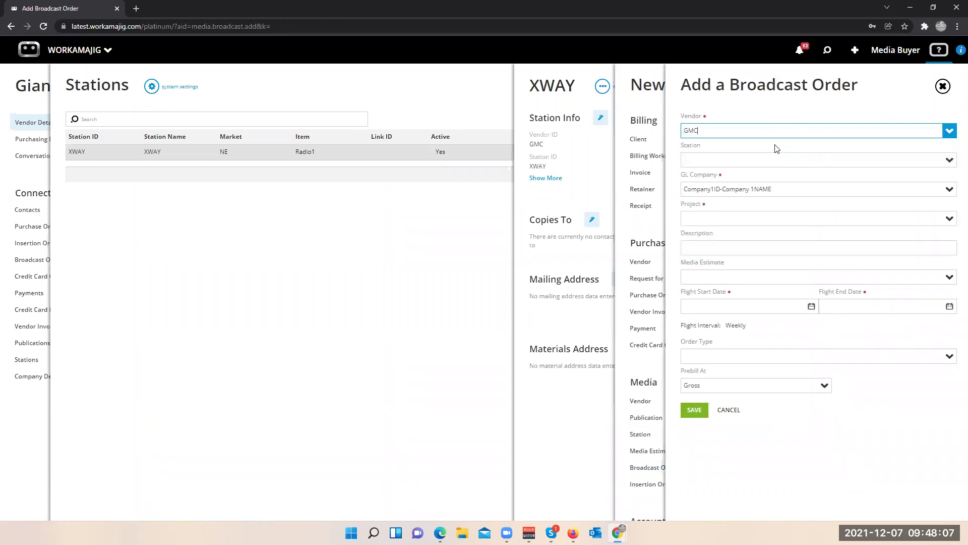
{"action": "left_click", "coordinate": [948, 160]}
{"action": "left_click", "coordinate": [702, 179]}
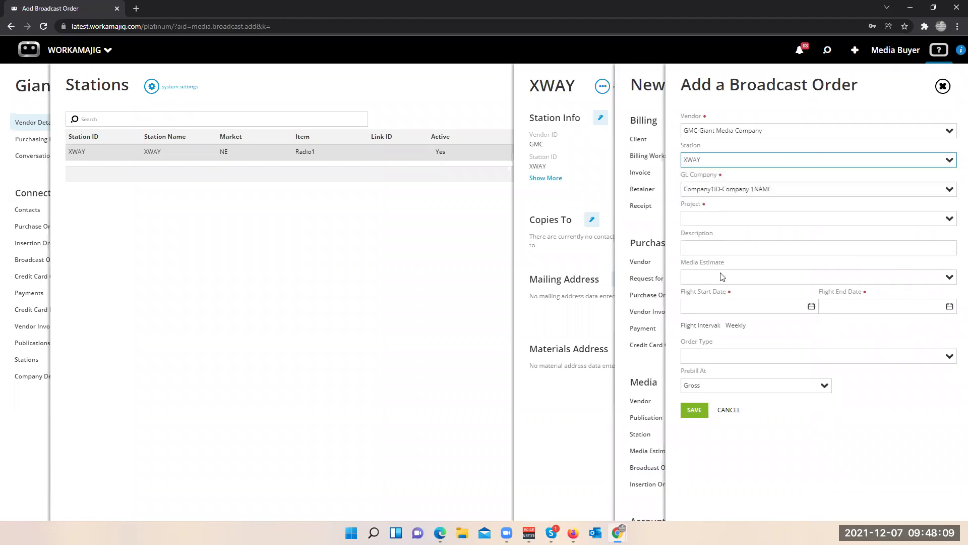
- Assign project 22-ABC-Media, set the flight to 12/6–12/27/2021, and save the order
{"action": "left_click", "coordinate": [908, 217]}
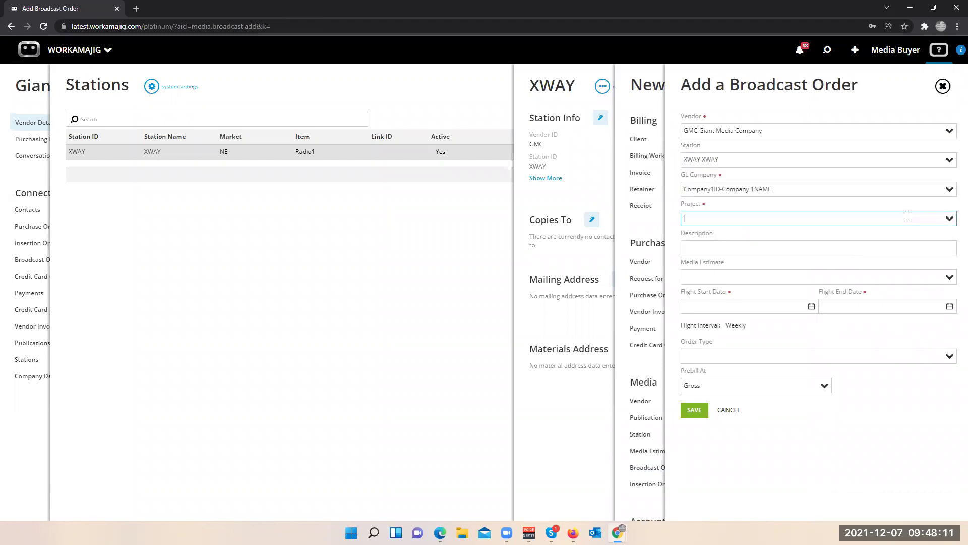
{"action": "left_click", "coordinate": [950, 219]}
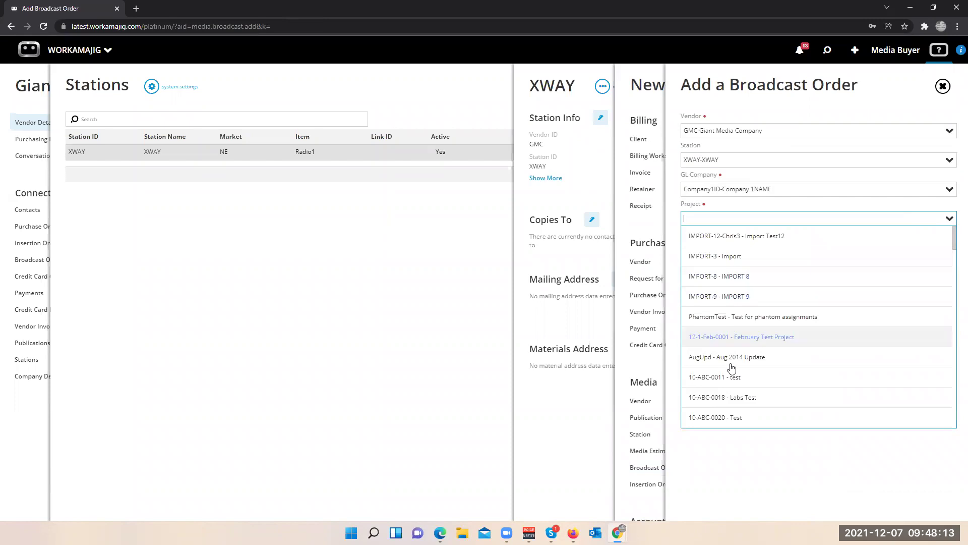
{"action": "type", "text": "medi"}
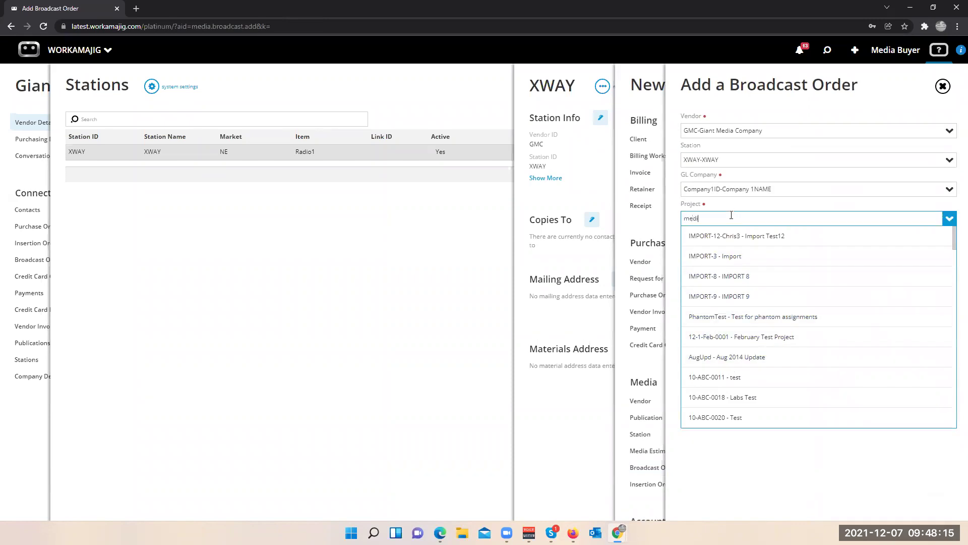
{"action": "left_click", "coordinate": [731, 237]}
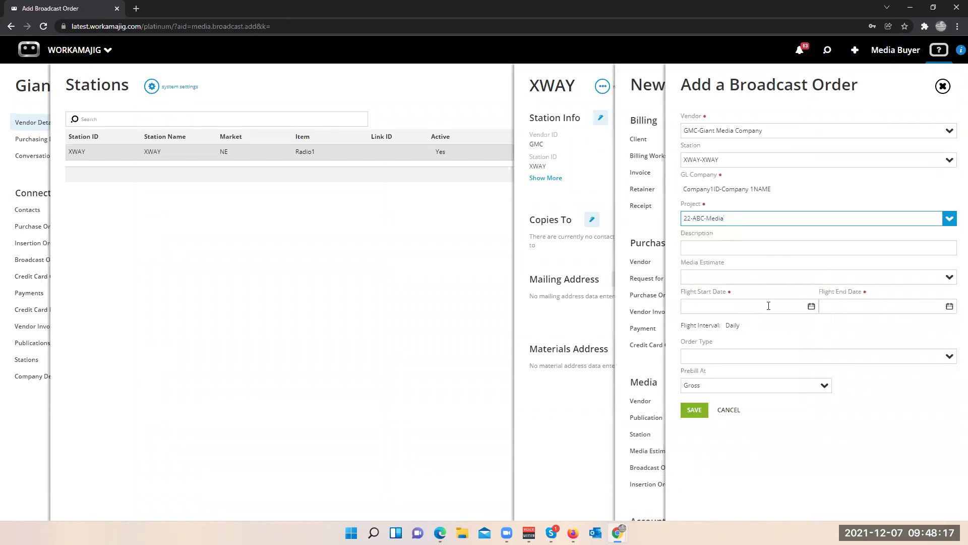
{"action": "left_click", "coordinate": [811, 306]}
{"action": "left_click", "coordinate": [714, 366]}
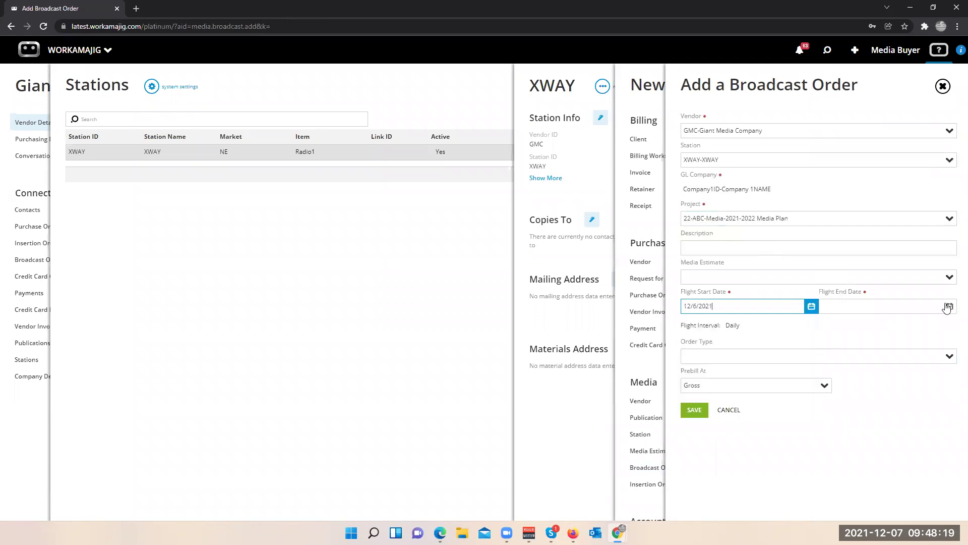
{"action": "left_click", "coordinate": [948, 307]}
{"action": "left_click", "coordinate": [851, 400]}
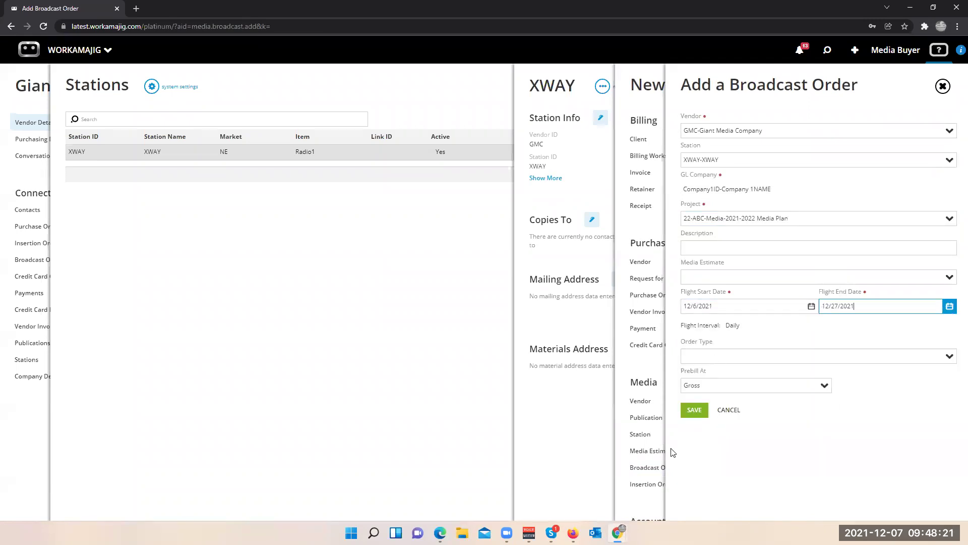
{"action": "left_click", "coordinate": [692, 409]}
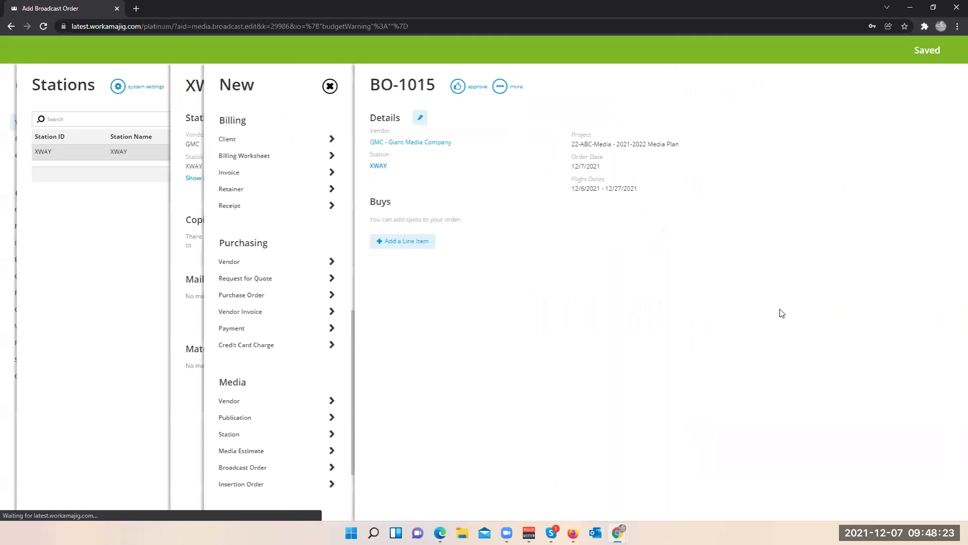
- Start a line item on BO-1015, cancel its details editor, and return to the XWAY station view
{"action": "left_click", "coordinate": [112, 245]}
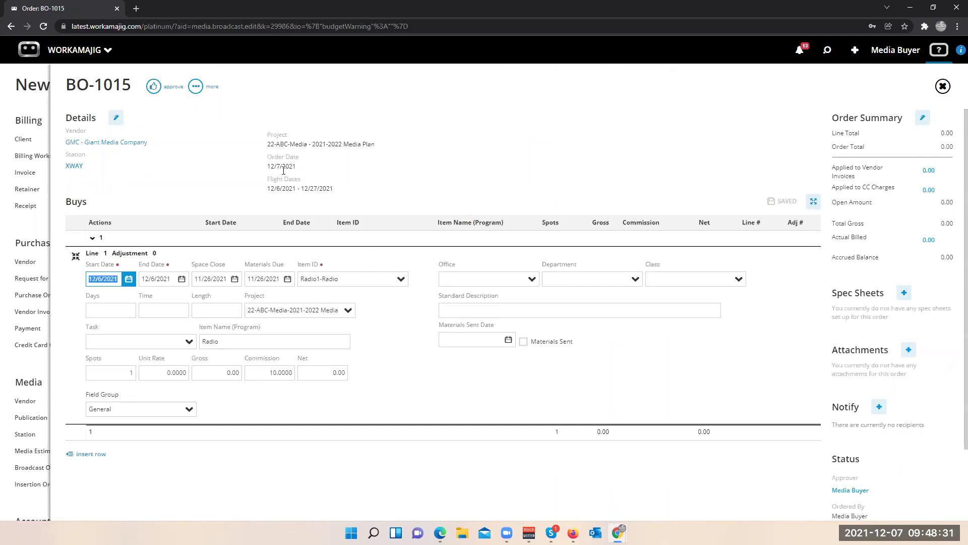
{"action": "left_click", "coordinate": [116, 119]}
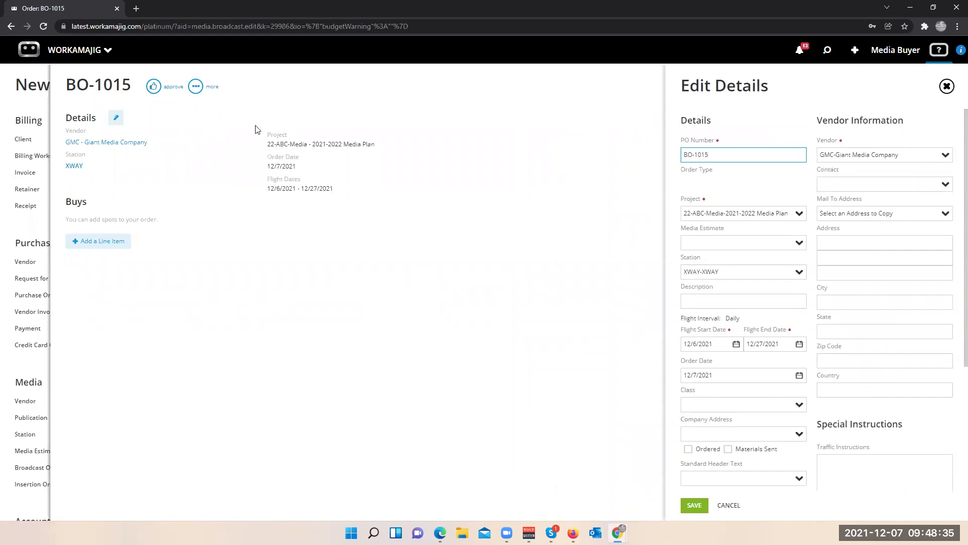
{"action": "left_click", "coordinate": [373, 117]}
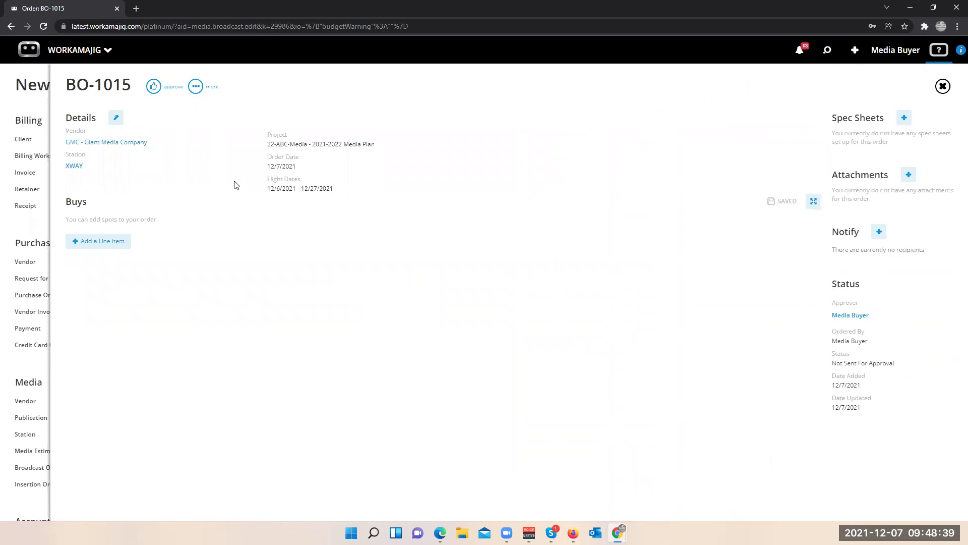
{"action": "left_click", "coordinate": [17, 231]}
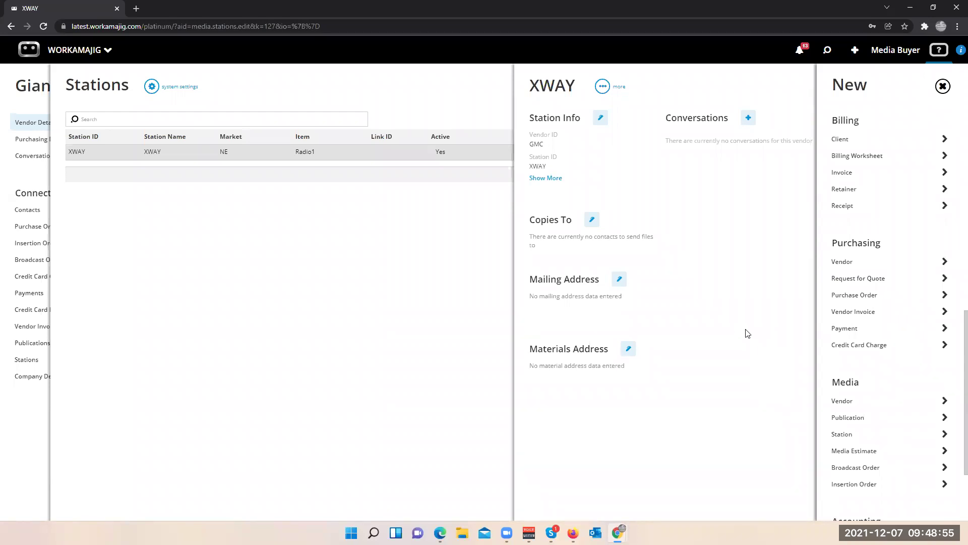
- Reopen BO-1015 from recent search, start a line item, discard it, and close the order
{"action": "left_click", "coordinate": [303, 156]}
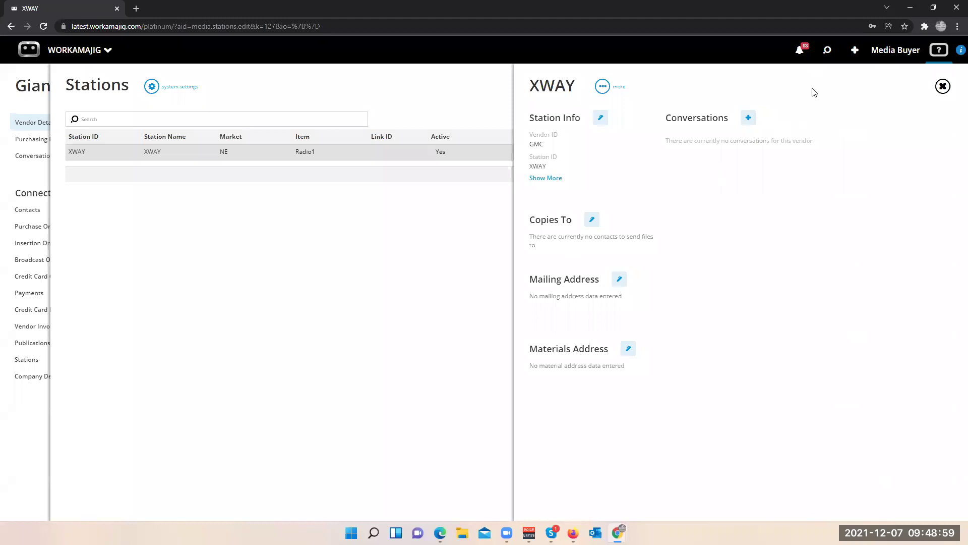
{"action": "left_click", "coordinate": [827, 50]}
{"action": "left_click", "coordinate": [722, 152]}
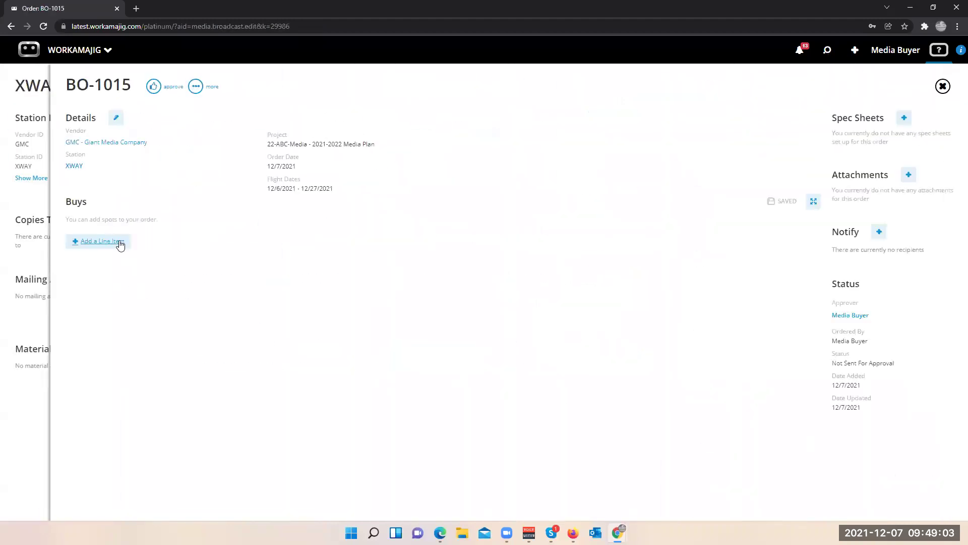
{"action": "left_click", "coordinate": [120, 245]}
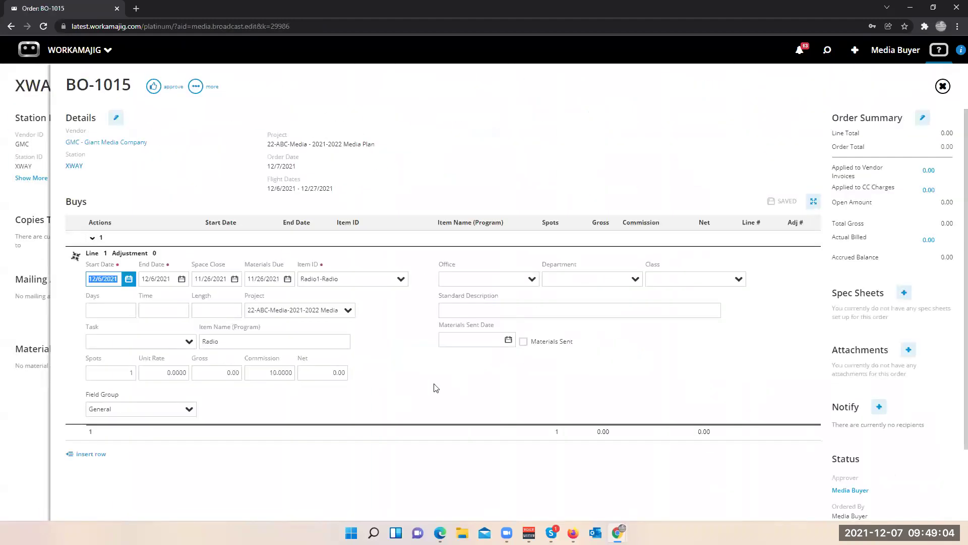
{"action": "left_click", "coordinate": [402, 280]}
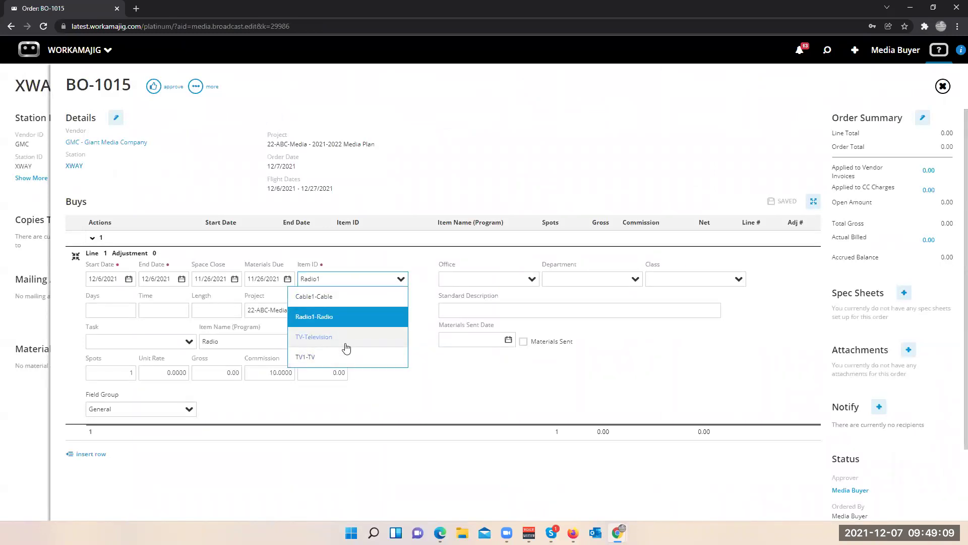
{"action": "left_click", "coordinate": [494, 176]}
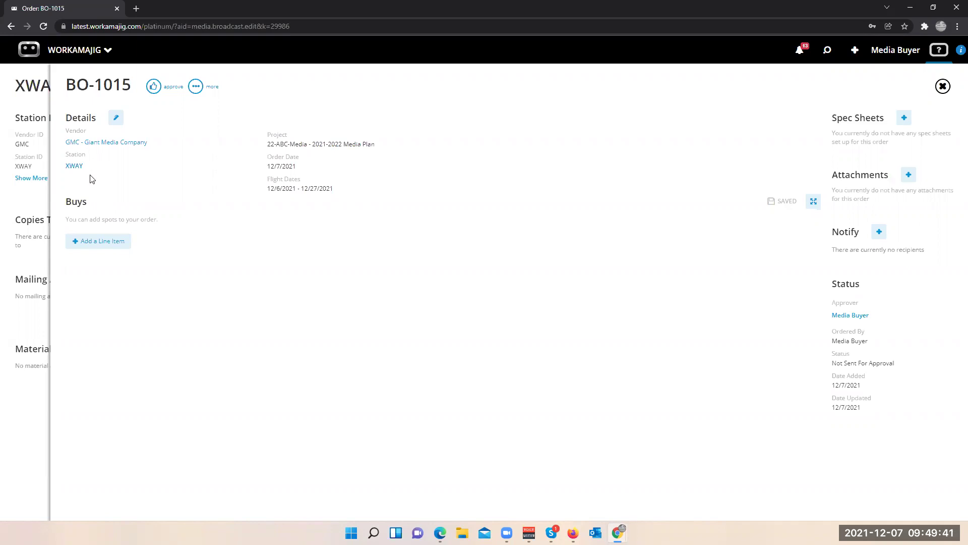
{"action": "left_click", "coordinate": [25, 197]}
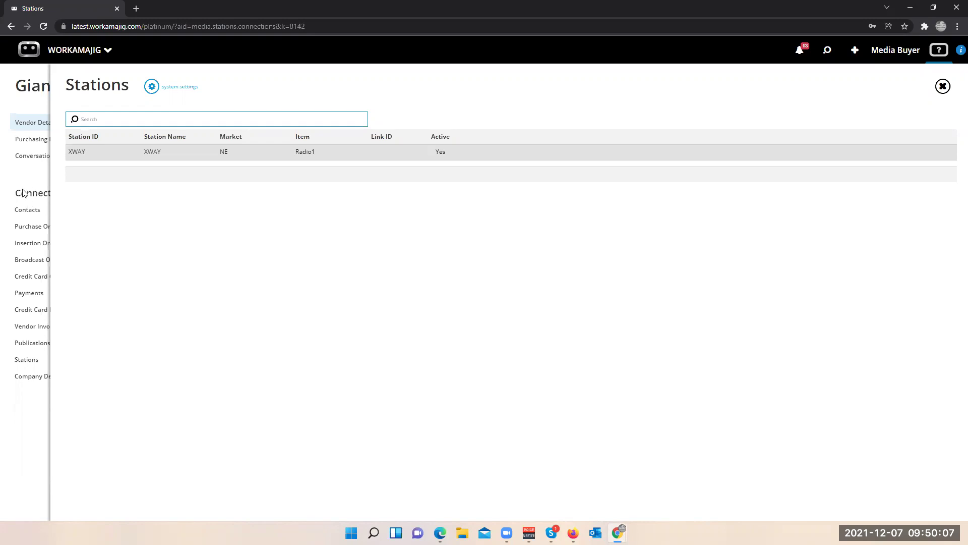
- Inspect the Giant Online publication's details and item choices, then close them and select GMZ
{"action": "left_click", "coordinate": [30, 174]}
{"action": "left_click", "coordinate": [552, 343]}
{"action": "left_click", "coordinate": [177, 152]}
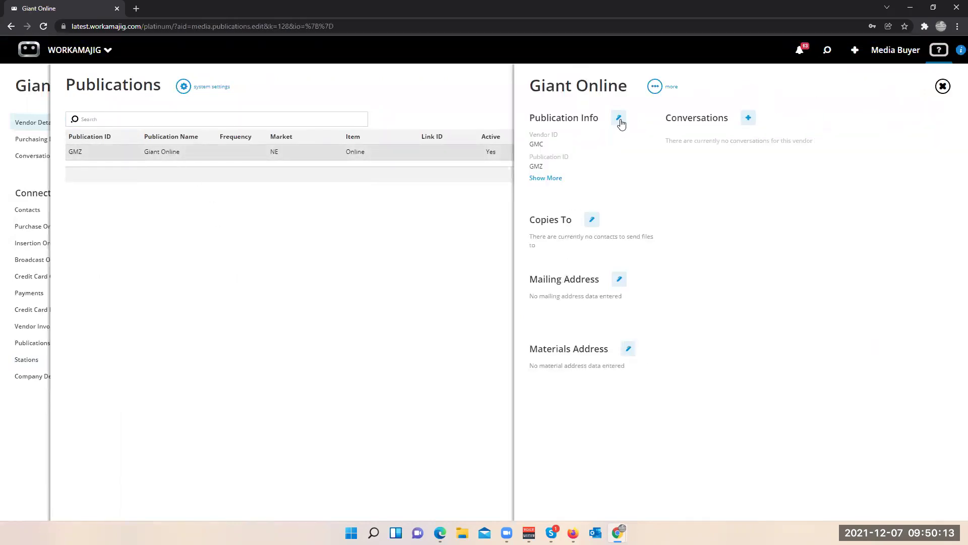
{"action": "left_click", "coordinate": [620, 120]}
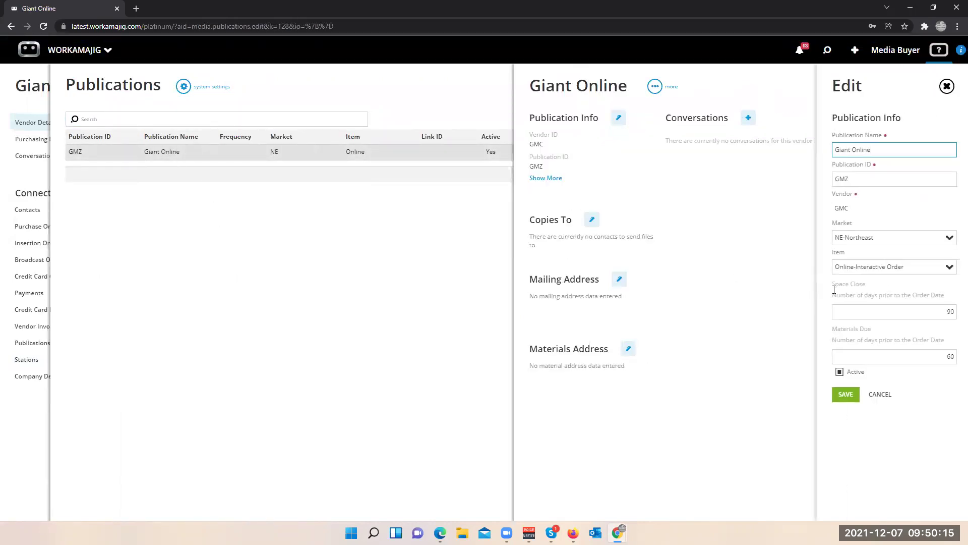
{"action": "left_click", "coordinate": [951, 270]}
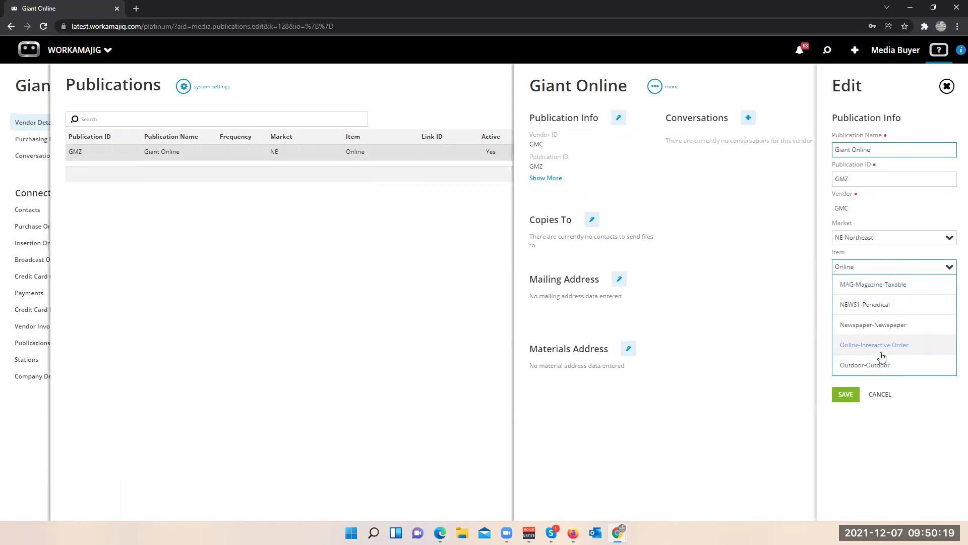
{"action": "left_click", "coordinate": [374, 276]}
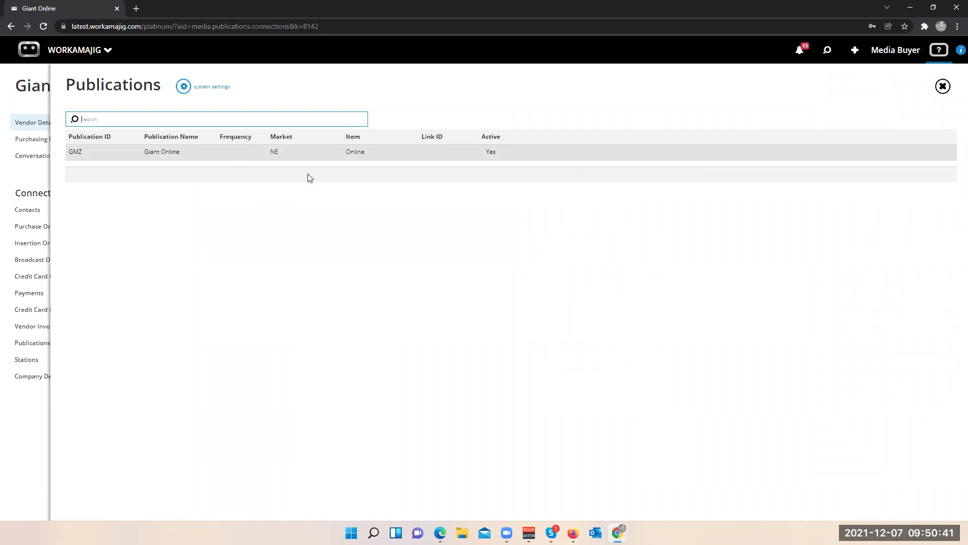
{"action": "left_click", "coordinate": [285, 158]}
- Open 22-ABC-Media's project settings and review Billing Options and Media defaults (Daily interval, 10% commission)
{"action": "left_click", "coordinate": [828, 51]}
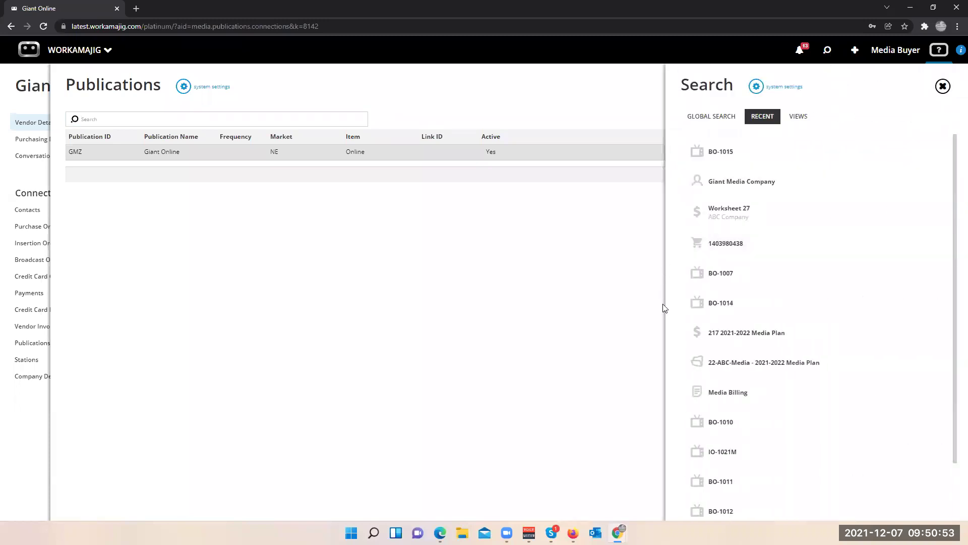
{"action": "left_click", "coordinate": [726, 367]}
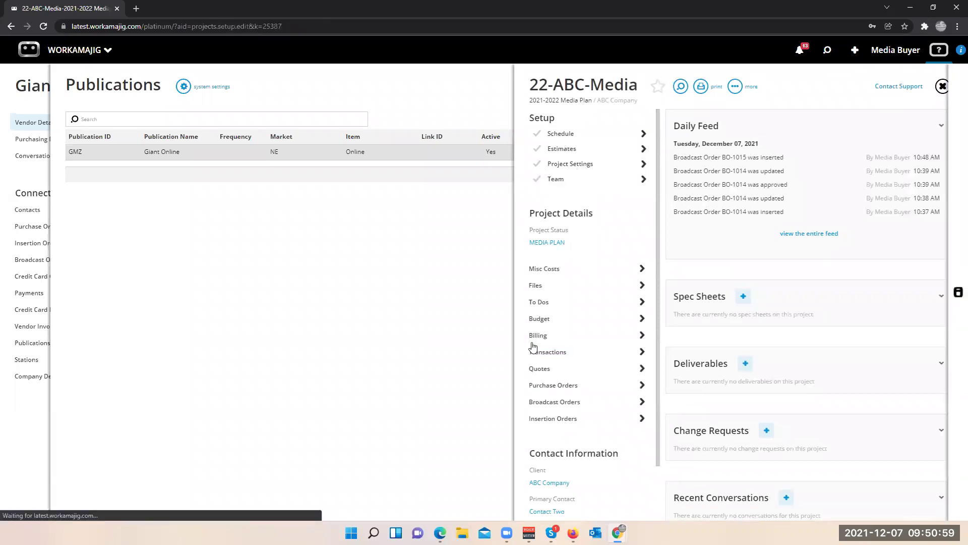
{"action": "left_click", "coordinate": [579, 171]}
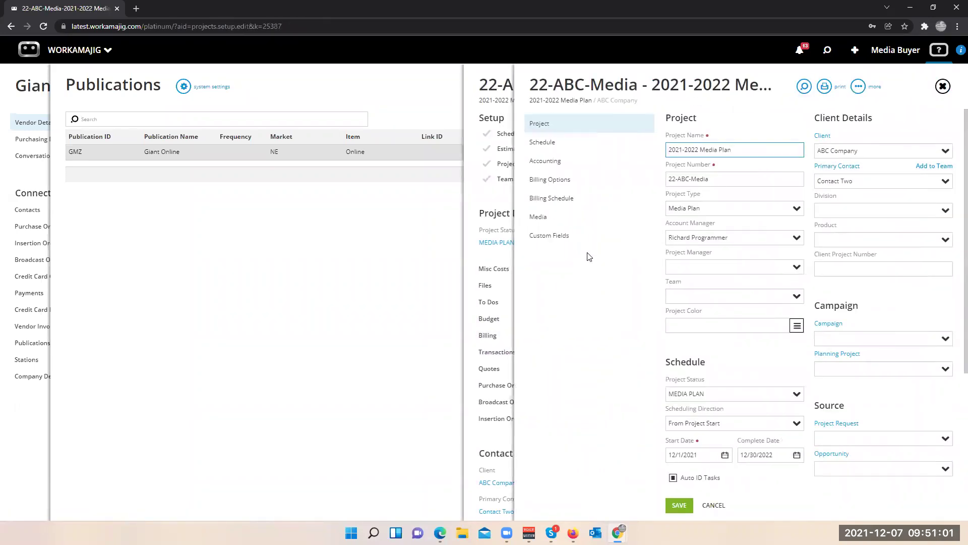
{"action": "left_click", "coordinate": [575, 182]}
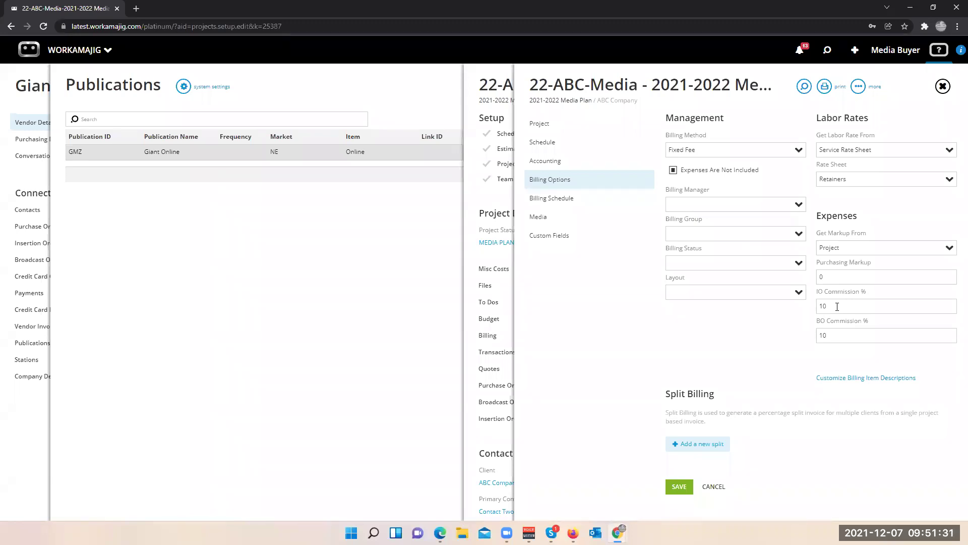
{"action": "left_click", "coordinate": [544, 218]}
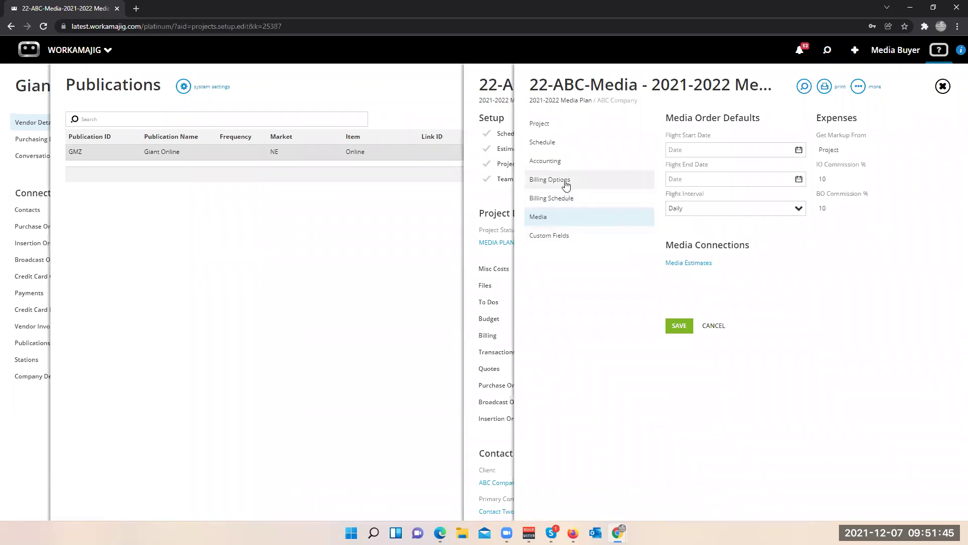
- Close the project settings to return to the 22-ABC-Media dashboard
{"action": "left_click", "coordinate": [487, 200]}
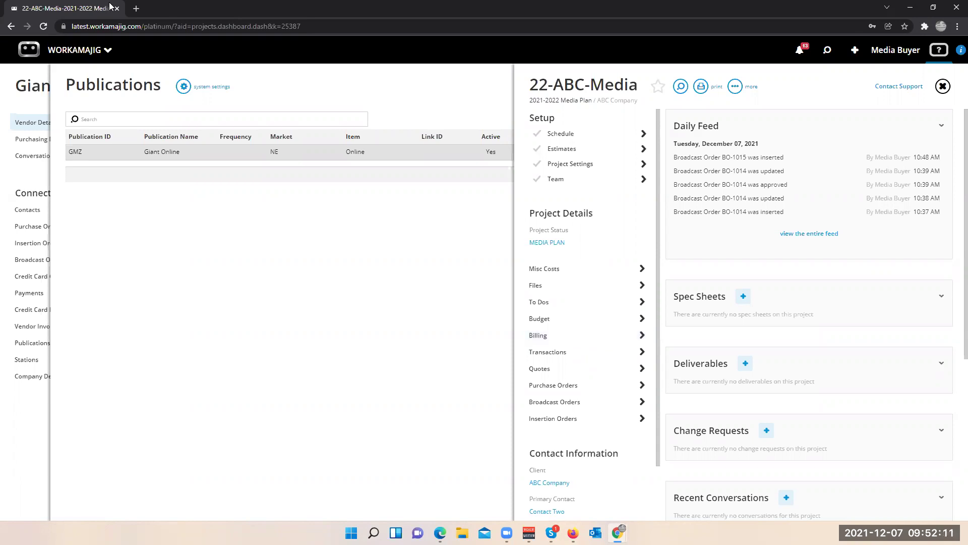
- Go to admin/manager System Setup and show the Purchasing options
{"action": "left_click", "coordinate": [107, 50]}
{"action": "left_click", "coordinate": [668, 101]}
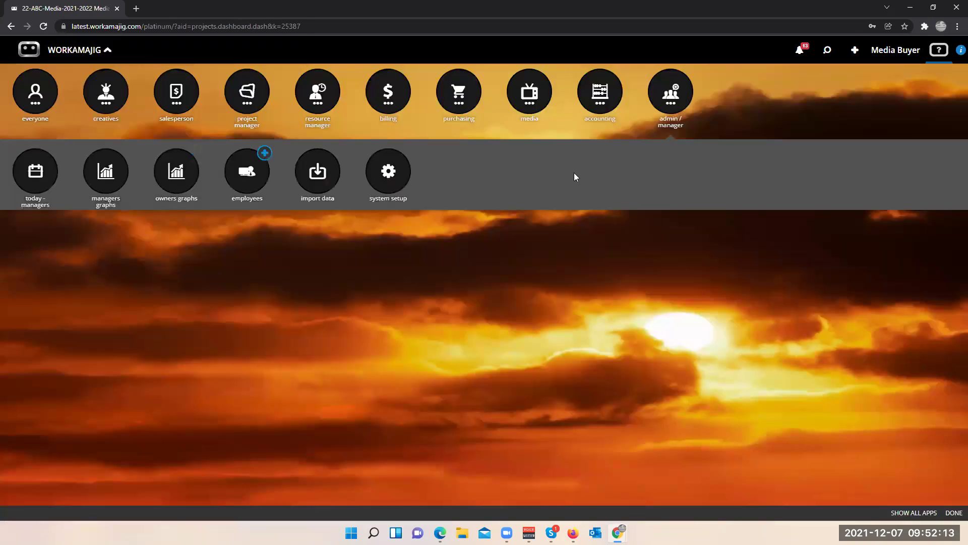
{"action": "left_click", "coordinate": [386, 174]}
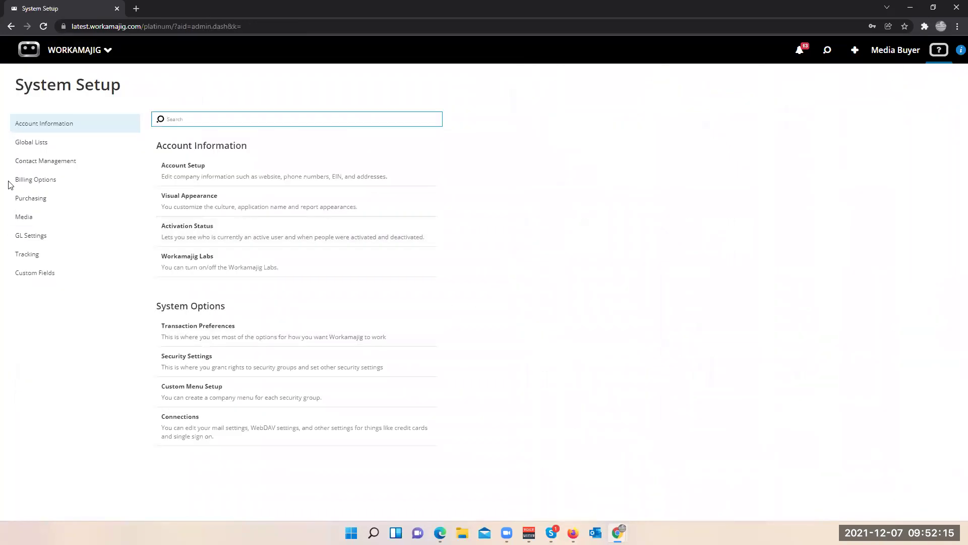
{"action": "left_click", "coordinate": [44, 198]}
- Review the three defined order types, including Media Order-Magazine and New PO Type, then close the list
{"action": "left_click", "coordinate": [192, 237]}
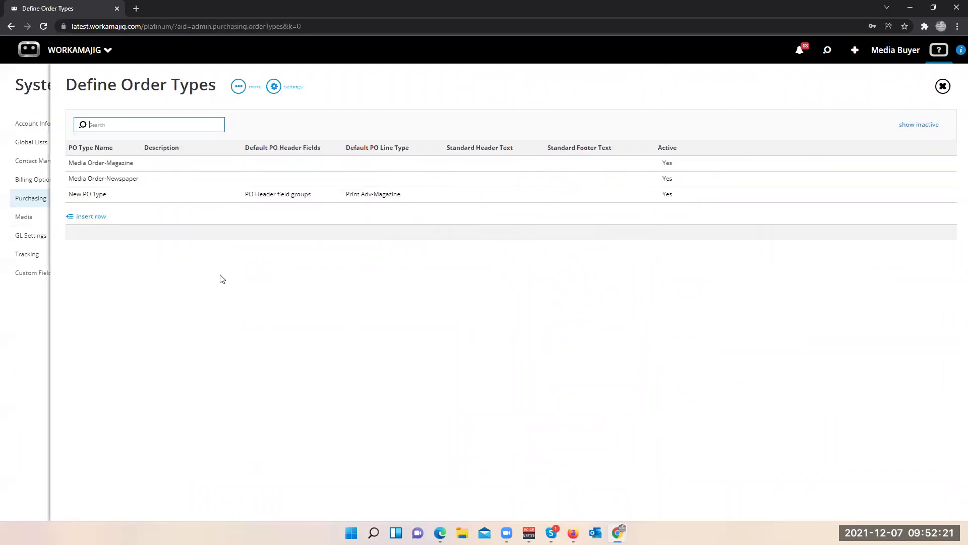
{"action": "left_click", "coordinate": [94, 164]}
{"action": "left_click", "coordinate": [78, 195]}
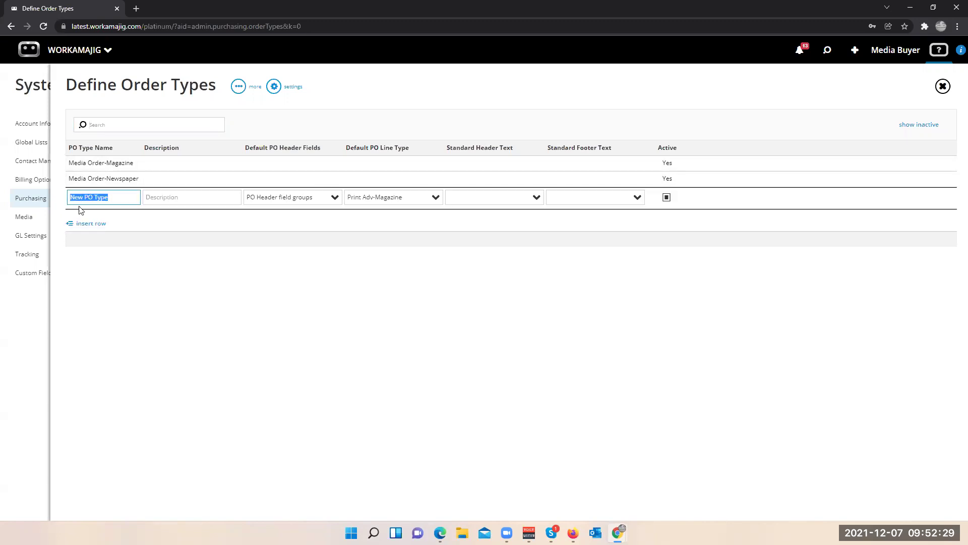
{"action": "left_click", "coordinate": [37, 323]}
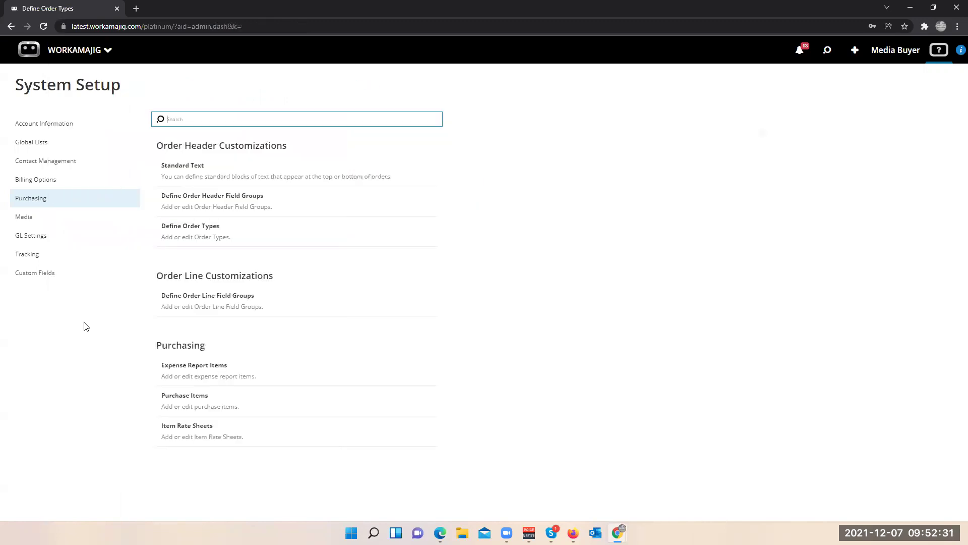
- Review the order header and line field groups, including the Print Adv-Newspaper layout
{"action": "left_click", "coordinate": [190, 196]}
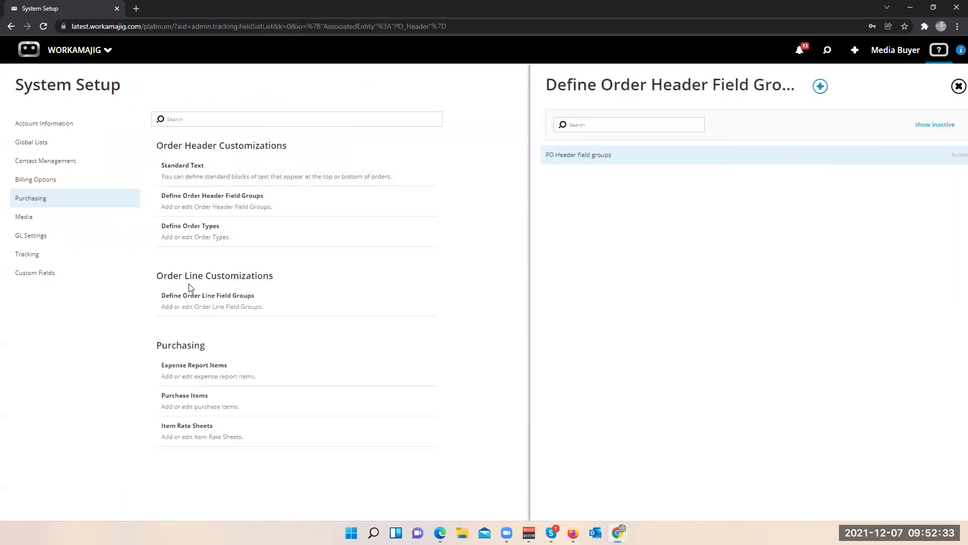
{"action": "left_click", "coordinate": [196, 300]}
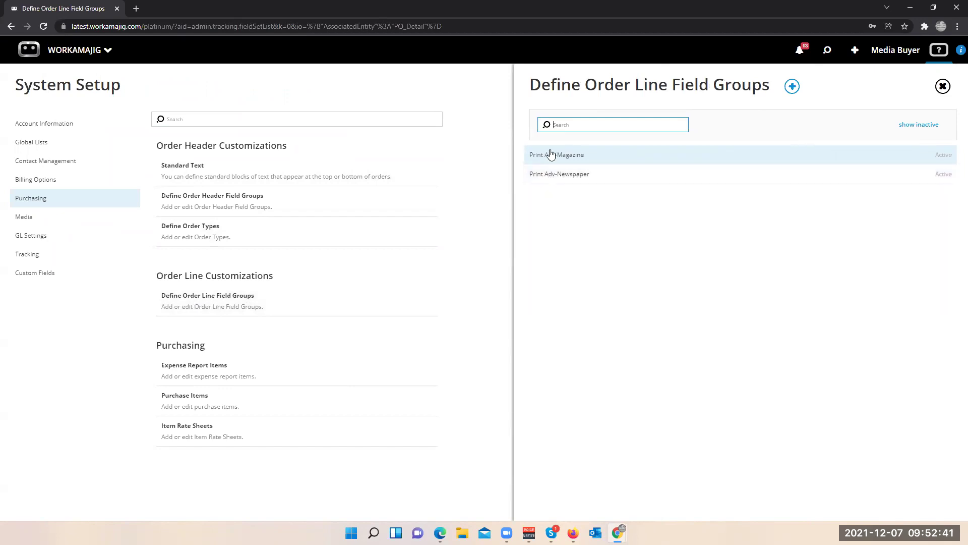
{"action": "left_click", "coordinate": [553, 174]}
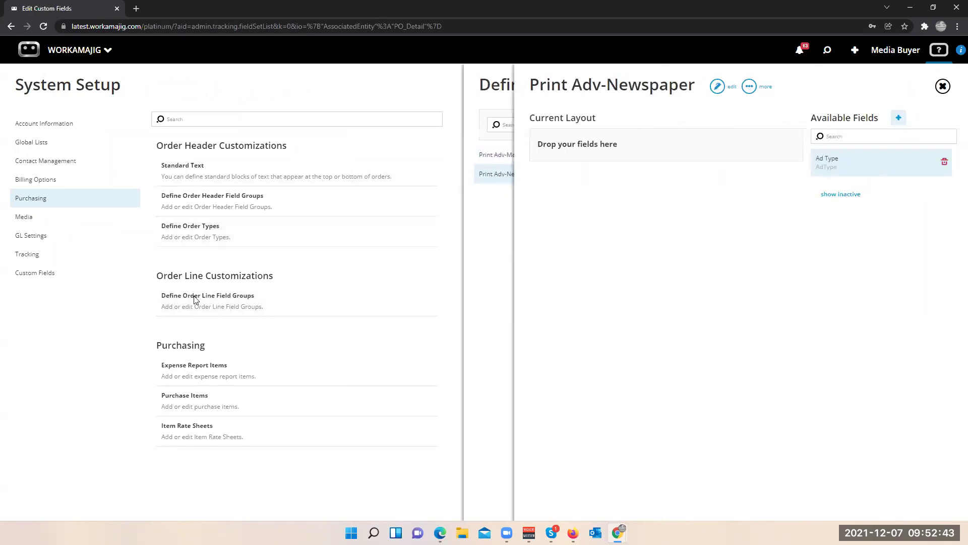
{"action": "left_click", "coordinate": [125, 302]}
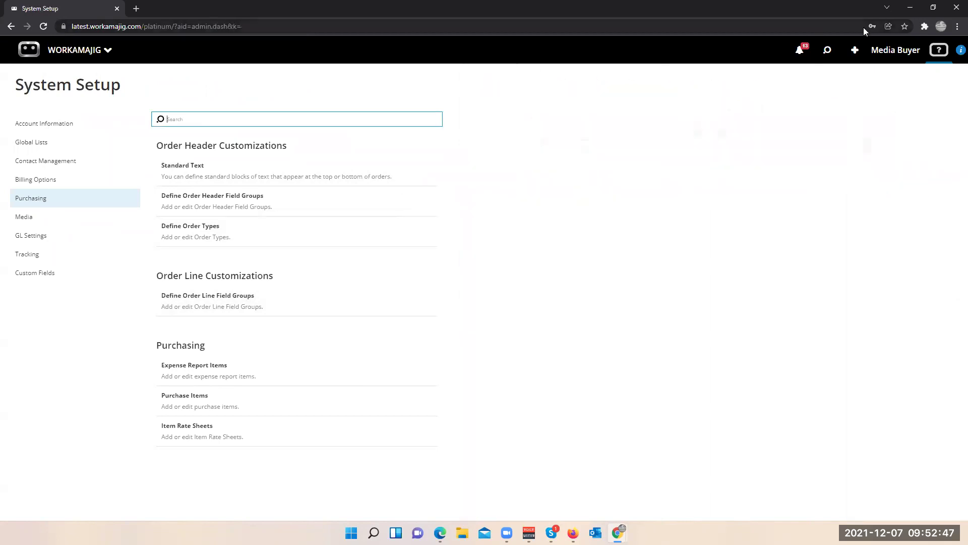
- Reopen BO-1015 and add a line item with field group Print Adv-Newspaper
{"action": "left_click", "coordinate": [827, 52]}
{"action": "left_click", "coordinate": [745, 186]}
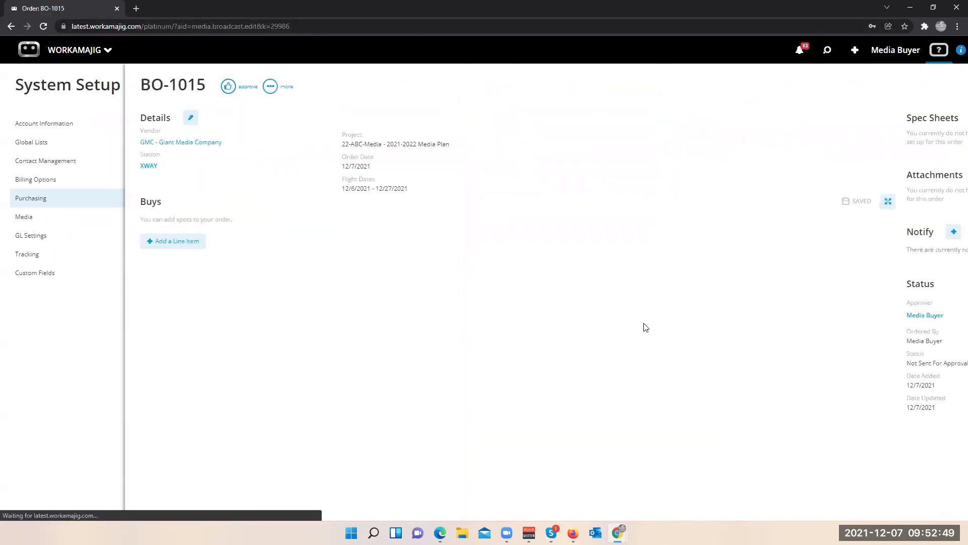
{"action": "left_click", "coordinate": [82, 244]}
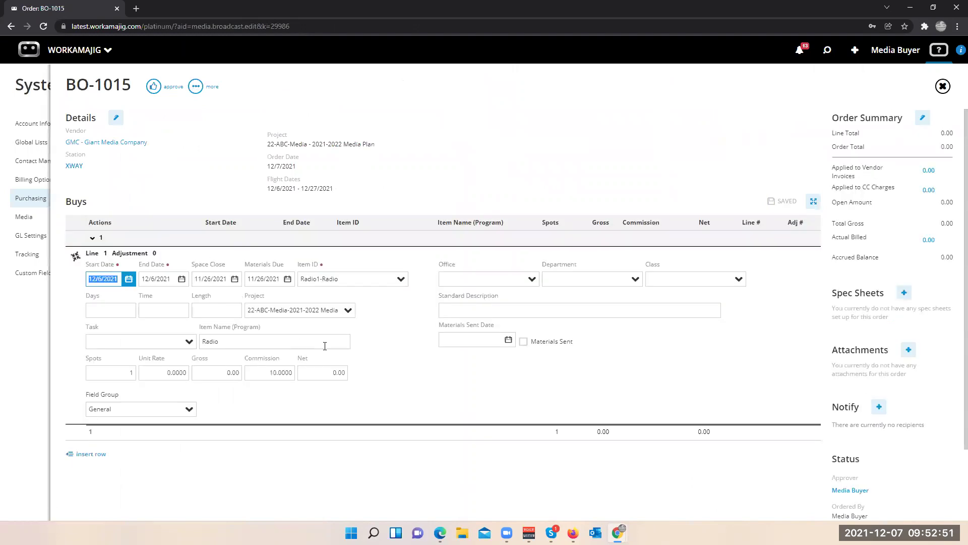
{"action": "left_click", "coordinate": [187, 411]}
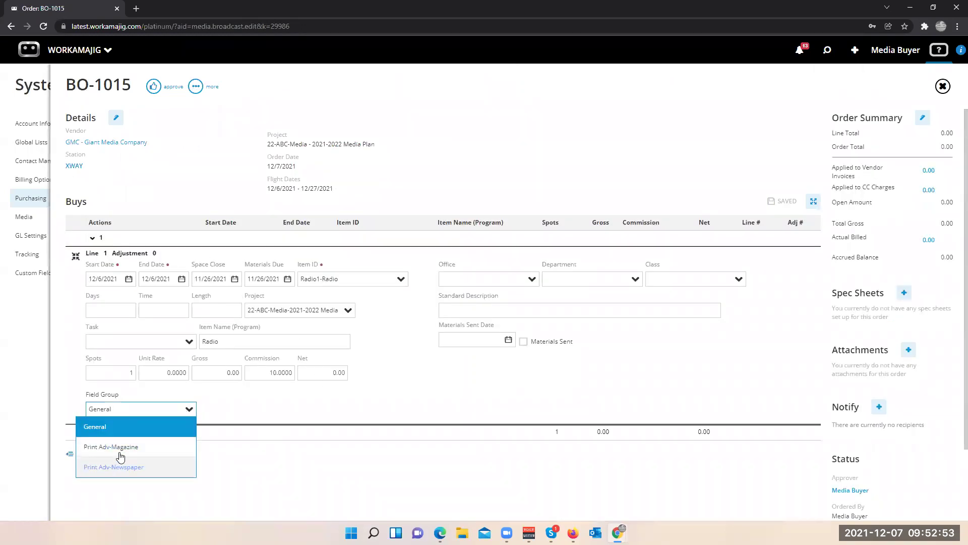
{"action": "left_click", "coordinate": [120, 453]}
{"action": "left_click", "coordinate": [189, 409]}
{"action": "left_click", "coordinate": [147, 477]}
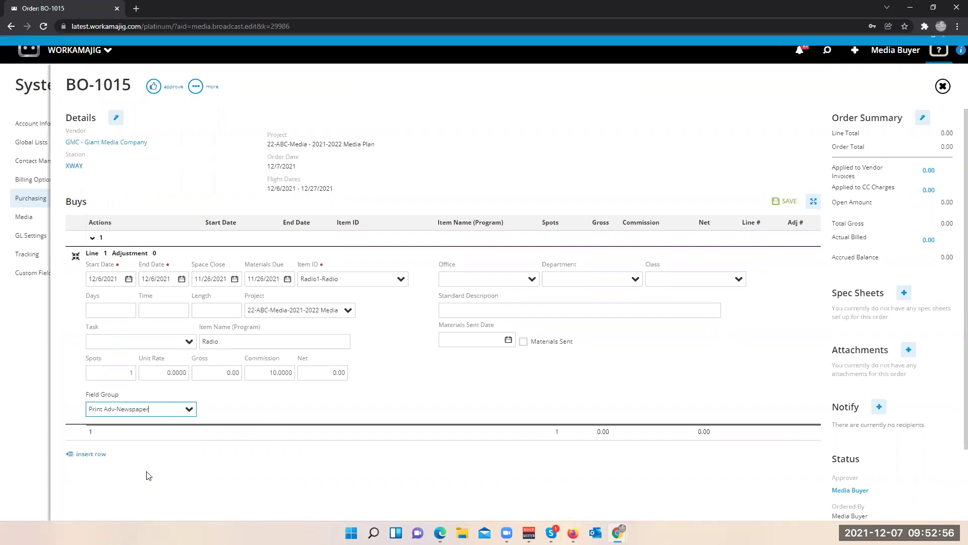
{"action": "left_click", "coordinate": [133, 8]}
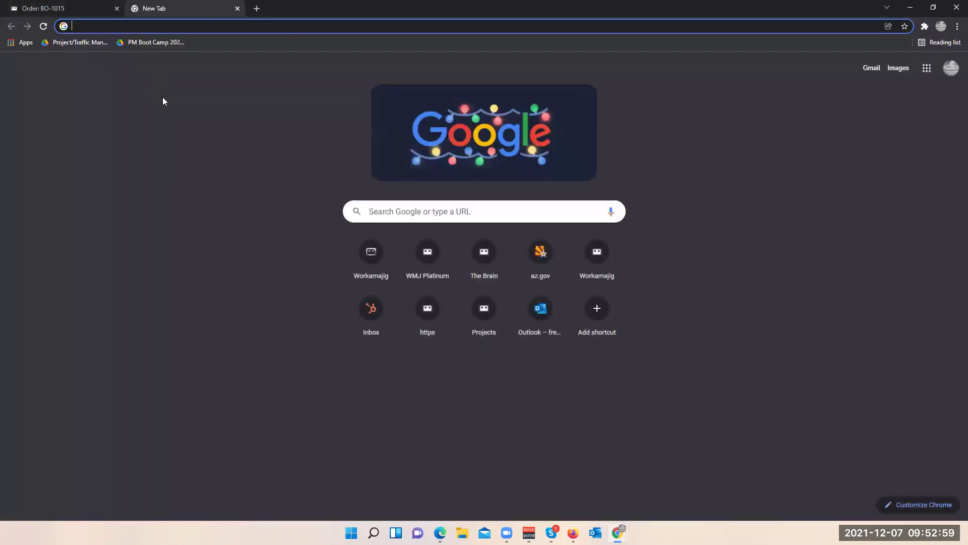
- Load Workamajig in the new tab, sign in, and open the Today - Media page
{"action": "type", "text": "app"}
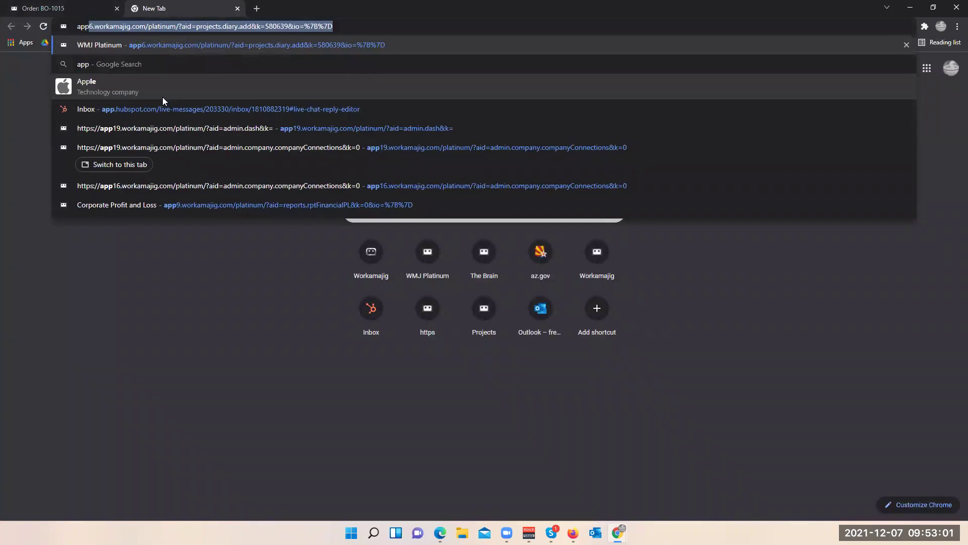
{"action": "key", "text": "Return"}
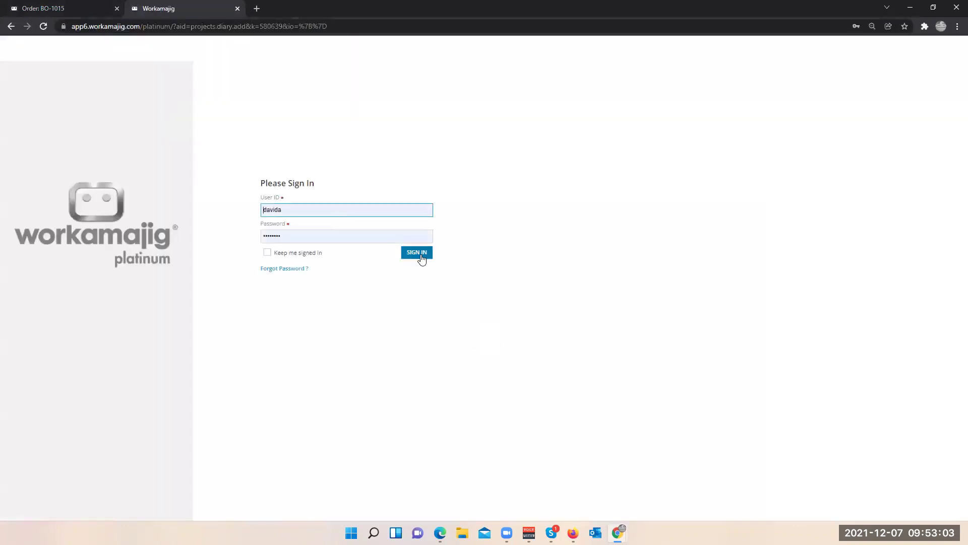
{"action": "left_click", "coordinate": [422, 254]}
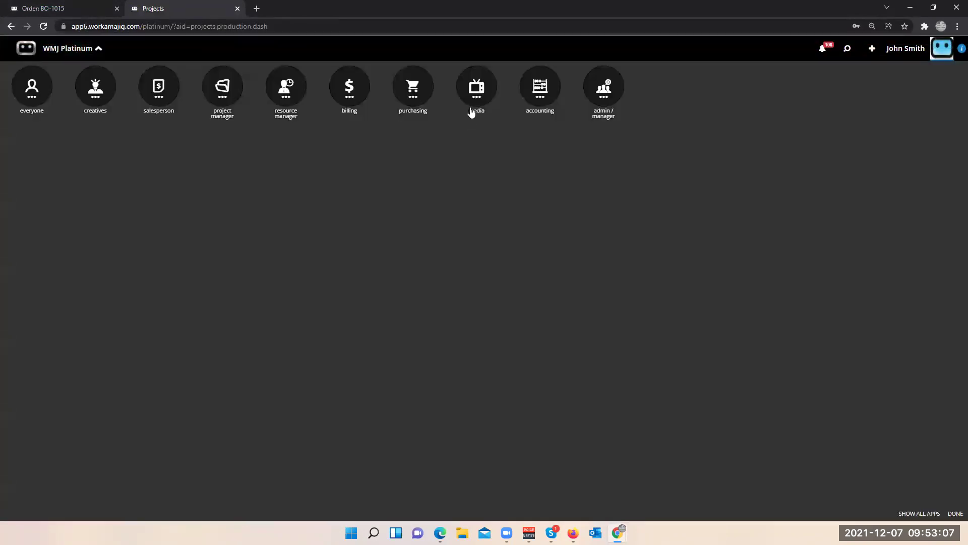
{"action": "left_click", "coordinate": [471, 111]}
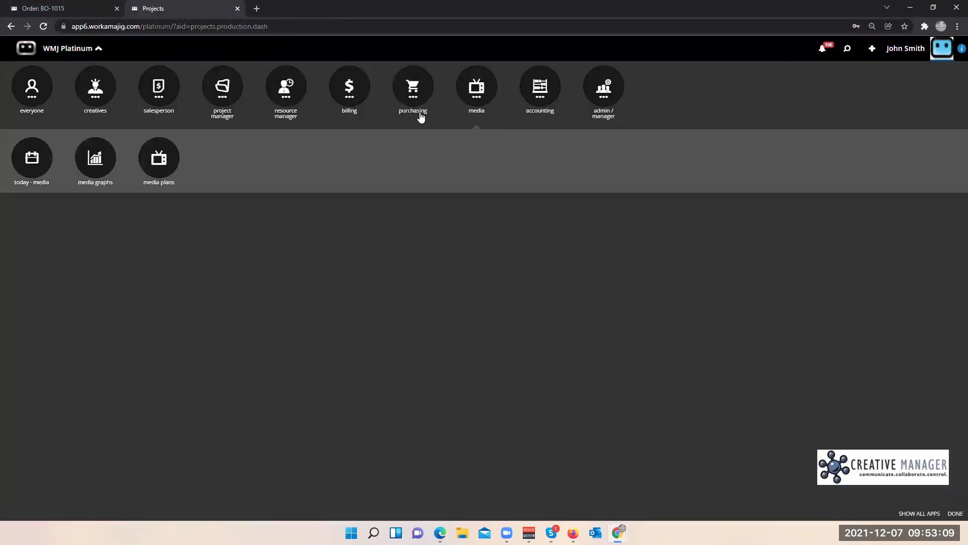
{"action": "left_click", "coordinate": [175, 170]}
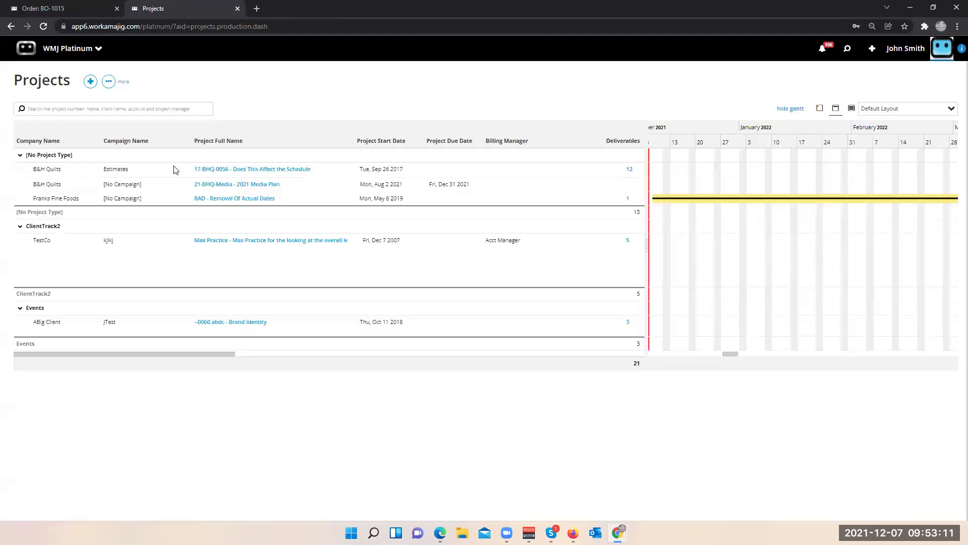
- Open the Insertion Order Level Data view and search to list all 69 insertion orders
{"action": "scroll", "coordinate": [82, 358], "scroll_direction": "down", "scroll_amount": 4}
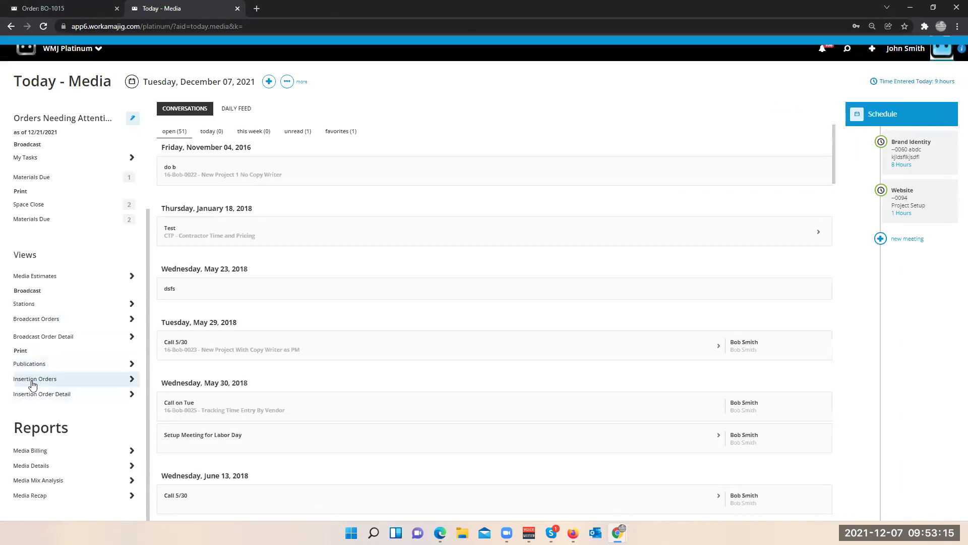
{"action": "left_click", "coordinate": [54, 378]}
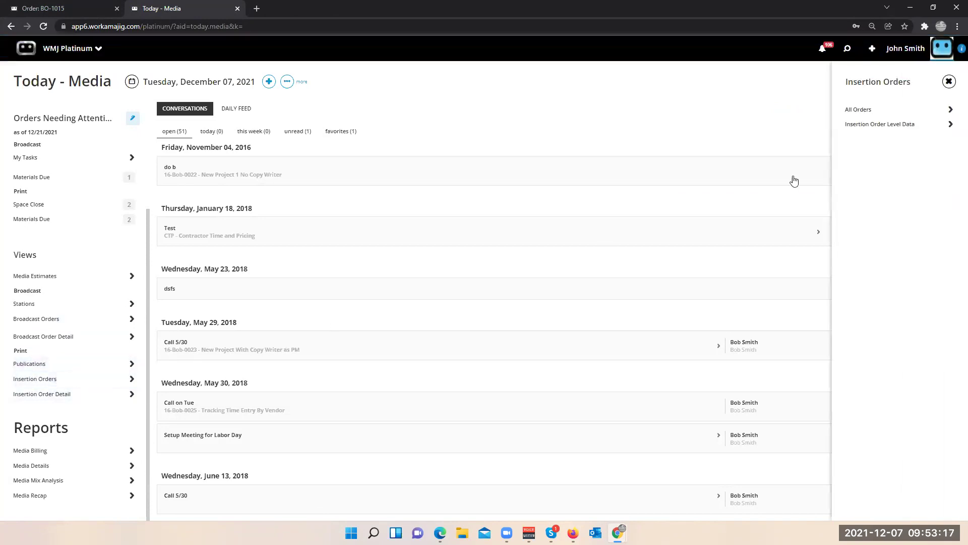
{"action": "left_click", "coordinate": [859, 125]}
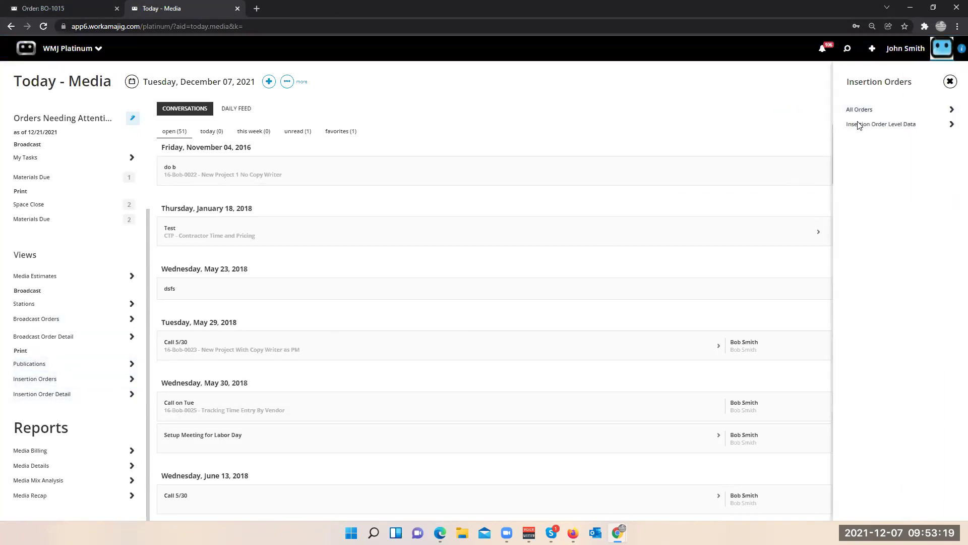
{"action": "left_click", "coordinate": [327, 115]}
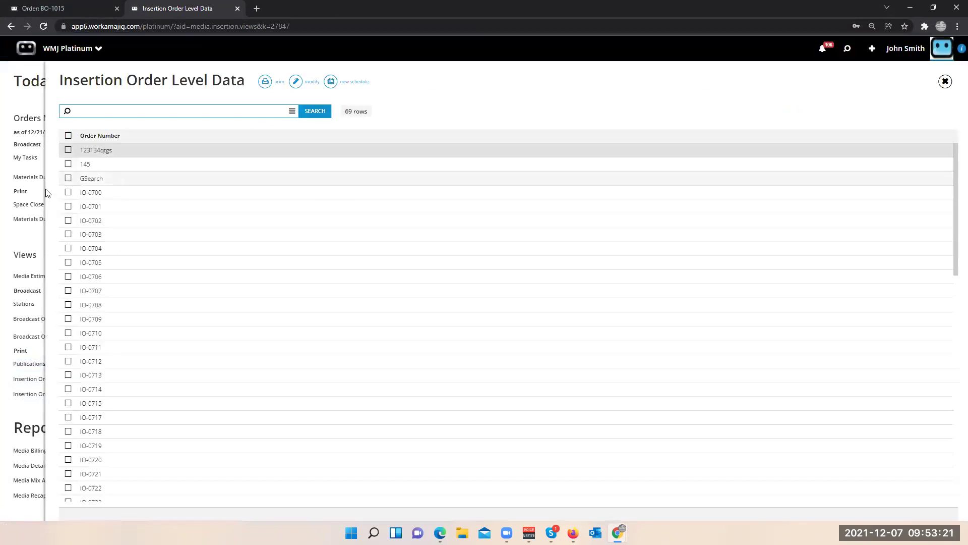
- Open the GSearch insertion order and expand line 1 into its full detail form
{"action": "left_click", "coordinate": [86, 194]}
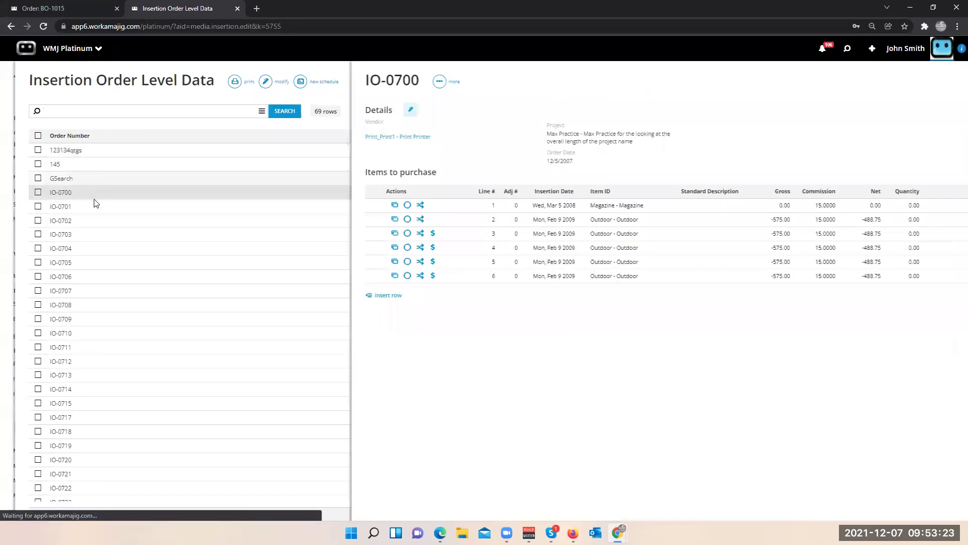
{"action": "left_click", "coordinate": [42, 181]}
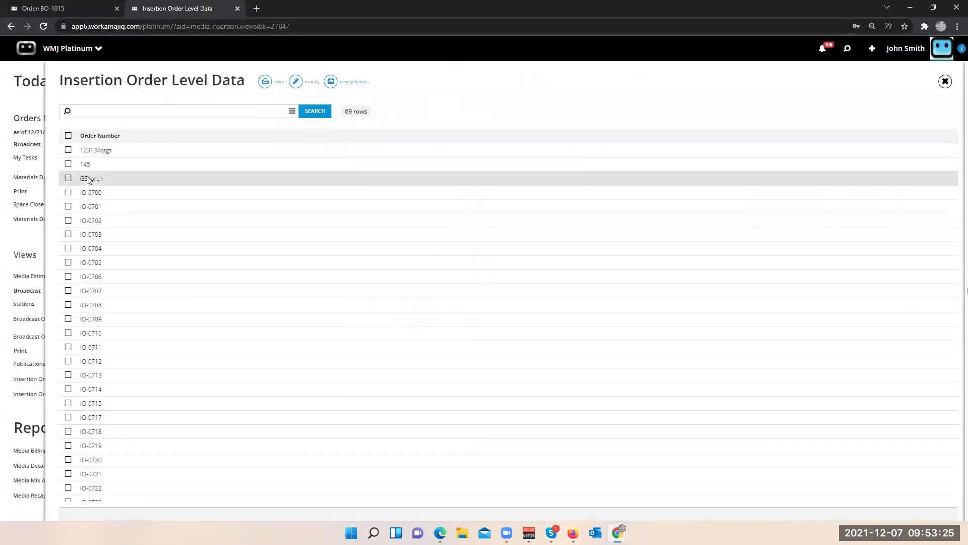
{"action": "left_click", "coordinate": [87, 176]}
{"action": "left_click", "coordinate": [195, 202]}
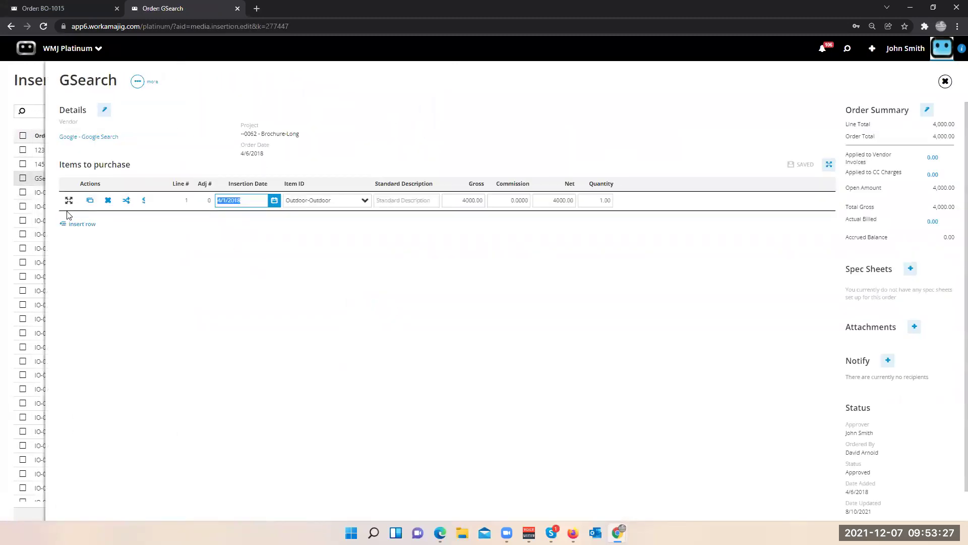
{"action": "left_click", "coordinate": [70, 202]}
{"action": "scroll", "coordinate": [184, 364], "scroll_direction": "down", "scroll_amount": 1}
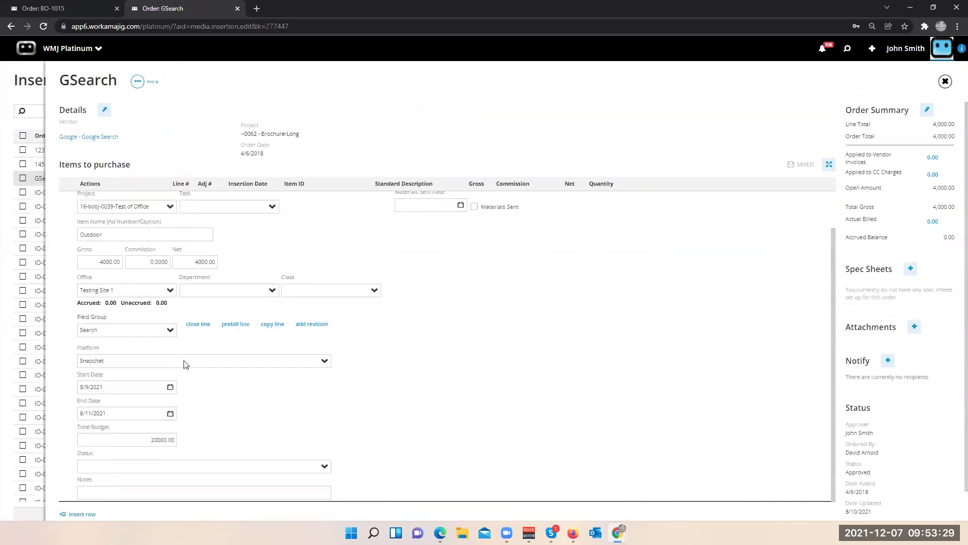
- Check line 1's dropdowns, keeping Field Group Search and Platform Snapchat
{"action": "left_click", "coordinate": [169, 331]}
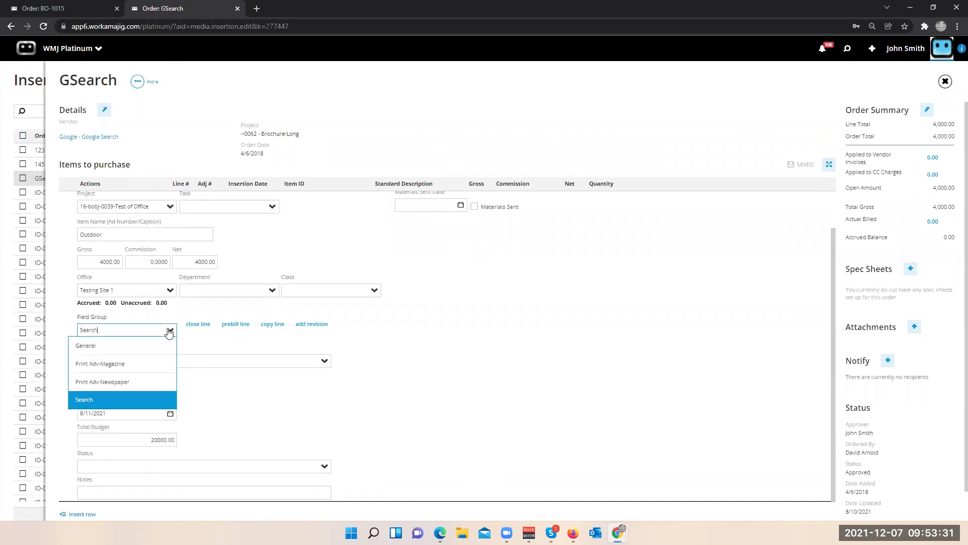
{"action": "left_click", "coordinate": [151, 400]}
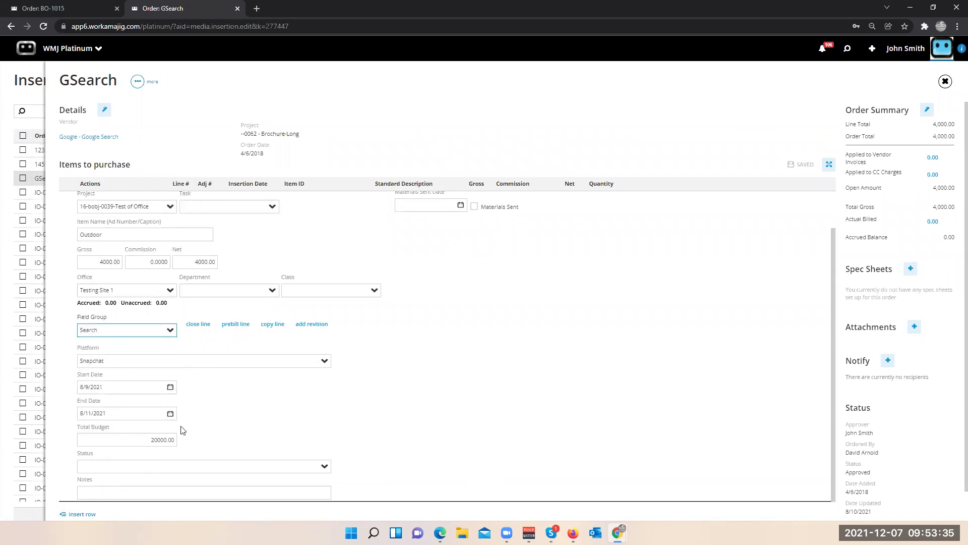
{"action": "left_click", "coordinate": [316, 364]}
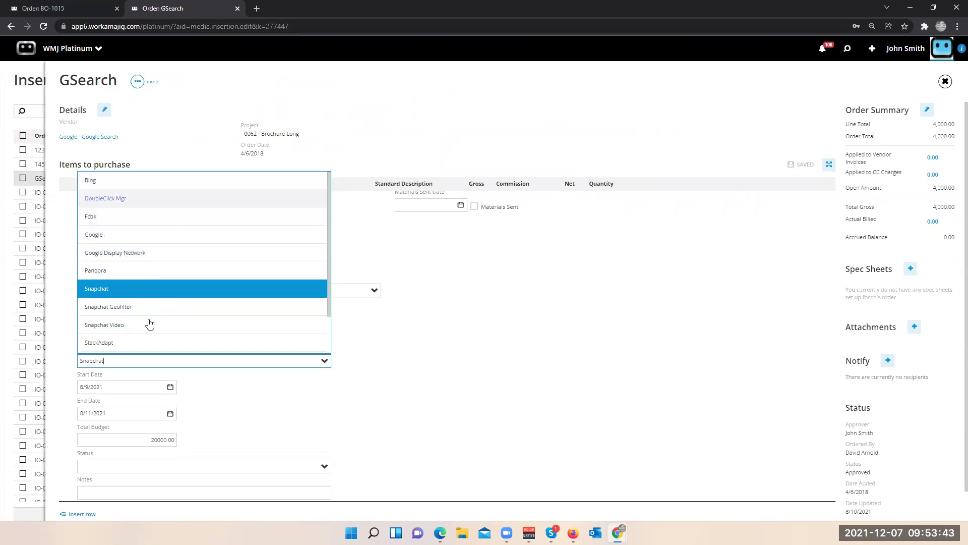
{"action": "left_click", "coordinate": [460, 341]}
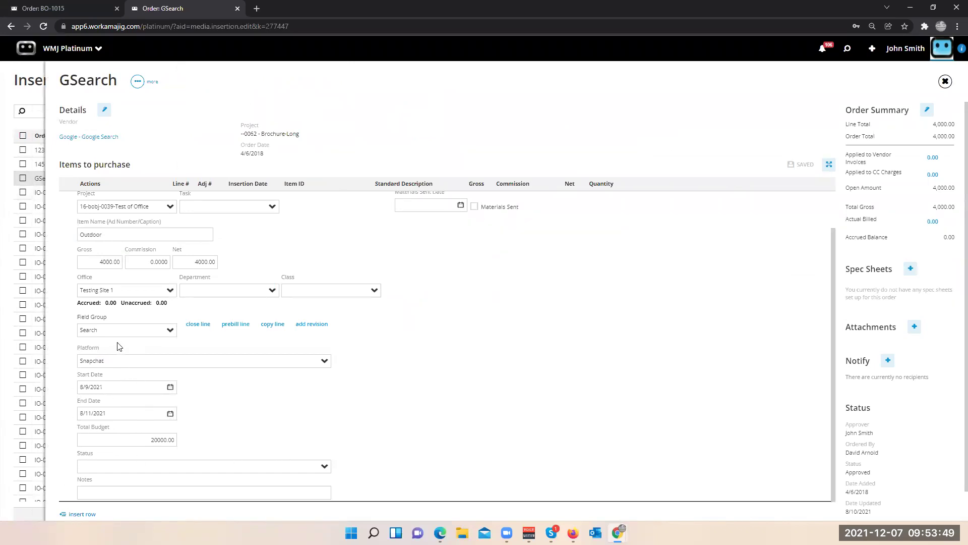
{"action": "left_click", "coordinate": [326, 361]}
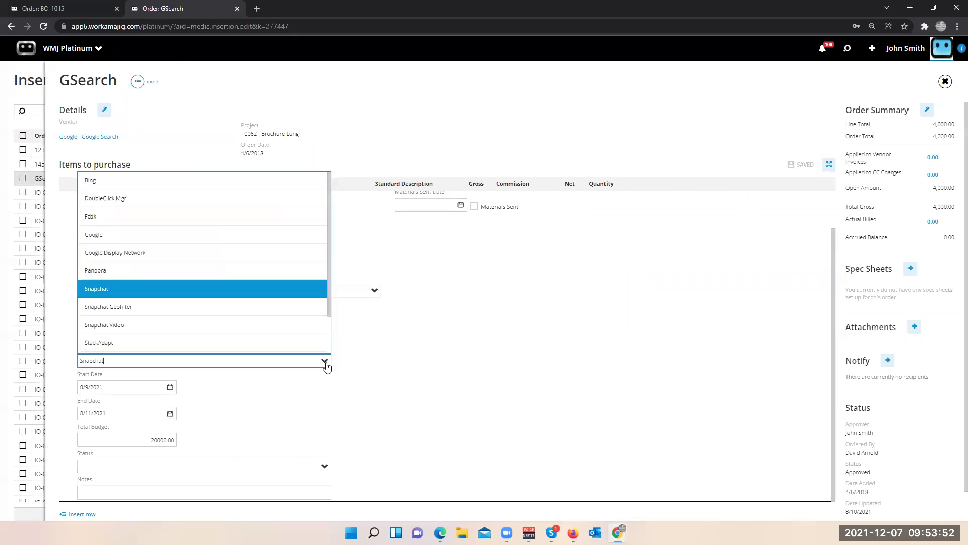
{"action": "left_click", "coordinate": [380, 319]}
{"action": "scroll", "coordinate": [217, 262], "scroll_direction": "up", "scroll_amount": 2}
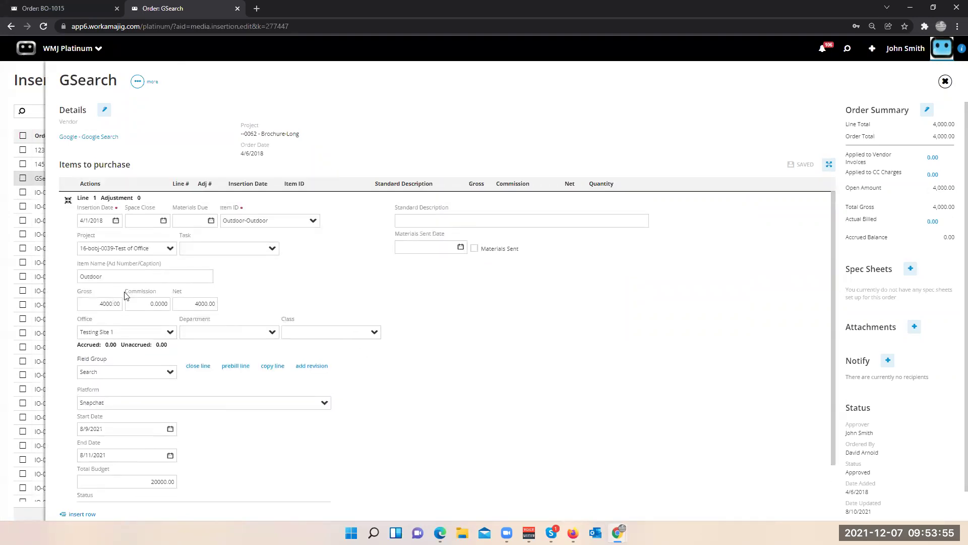
{"action": "scroll", "coordinate": [125, 298], "scroll_direction": "down", "scroll_amount": 2}
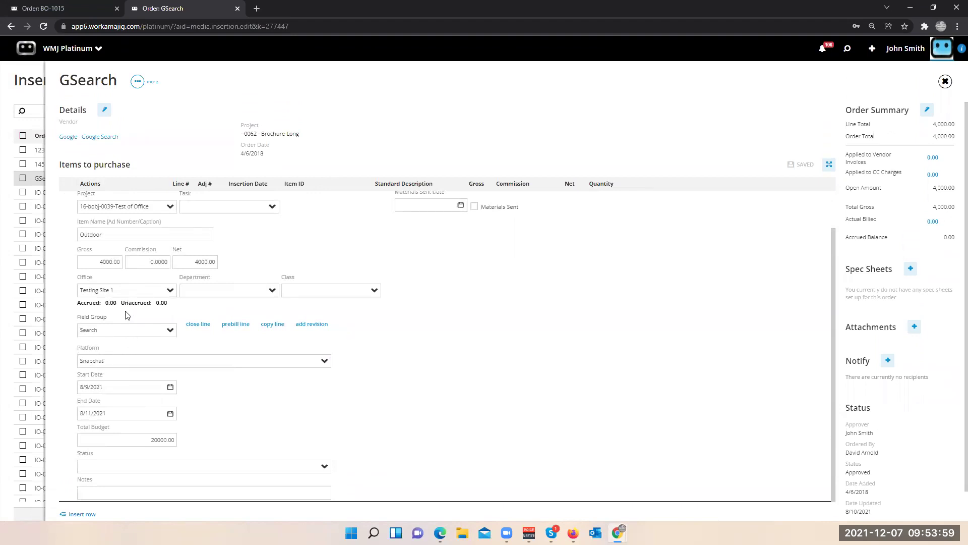
{"action": "left_click", "coordinate": [166, 331]}
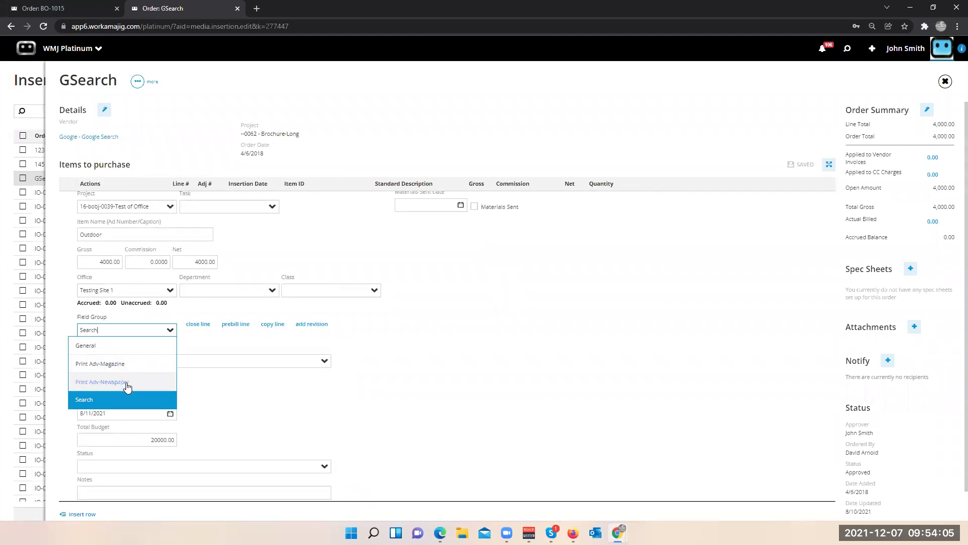
- Set GSearch line 1's field group to Print Adv-Magazine, save the order, and close it
{"action": "left_click", "coordinate": [125, 382]}
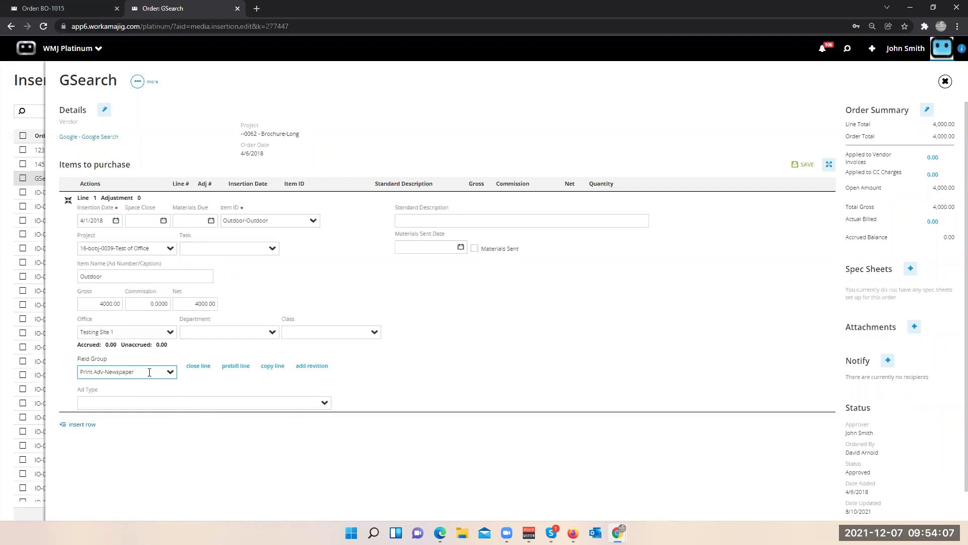
{"action": "left_click", "coordinate": [169, 372]}
{"action": "left_click", "coordinate": [116, 406]}
{"action": "left_click", "coordinate": [193, 133]}
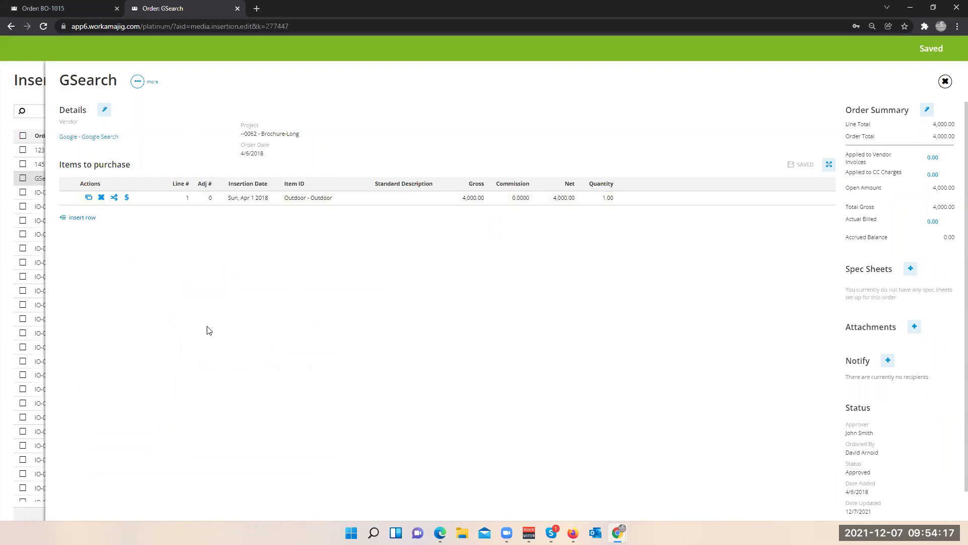
{"action": "left_click", "coordinate": [7, 235]}
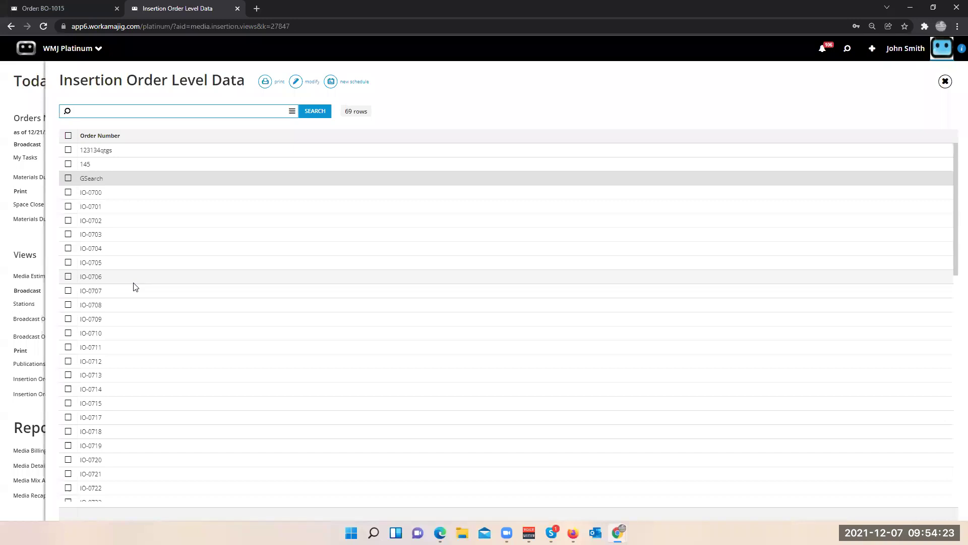
- Close the insertion order list, return to order BO-1015, and open the 22-ABC-Media dashboard
{"action": "left_click", "coordinate": [32, 406]}
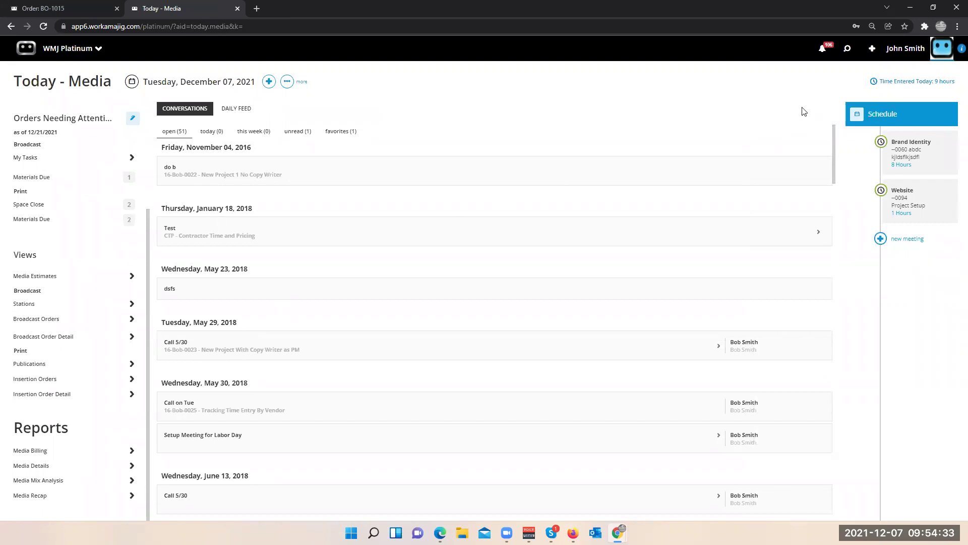
{"action": "left_click", "coordinate": [847, 50]}
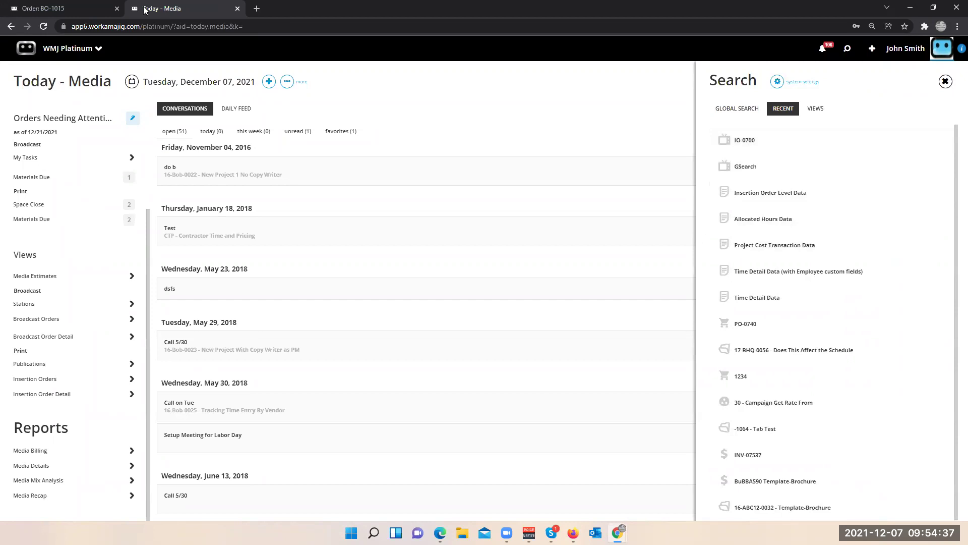
{"action": "left_click", "coordinate": [58, 10]}
{"action": "left_click", "coordinate": [827, 50]}
{"action": "left_click", "coordinate": [742, 181]}
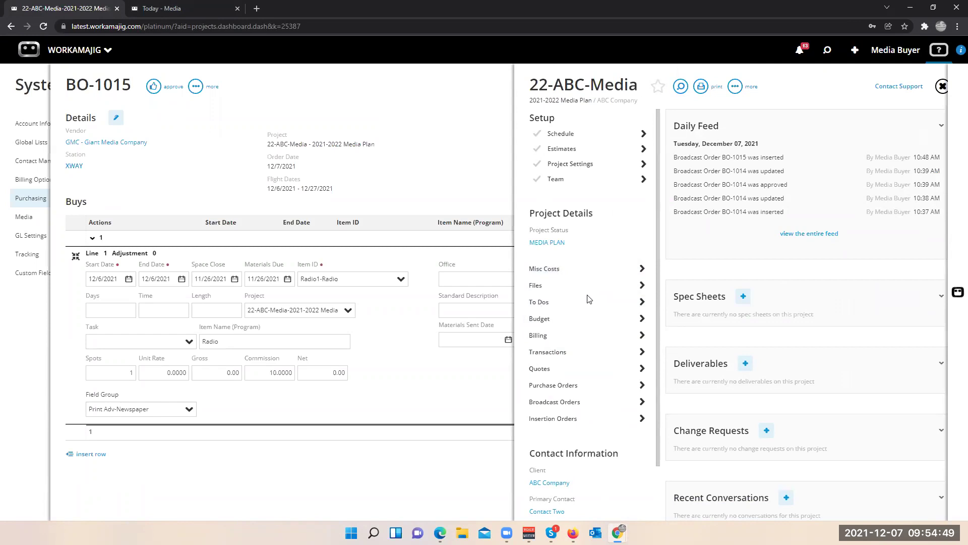
- View the 22-ABC-Media budget by item, type and task, then close it
{"action": "left_click", "coordinate": [585, 318]}
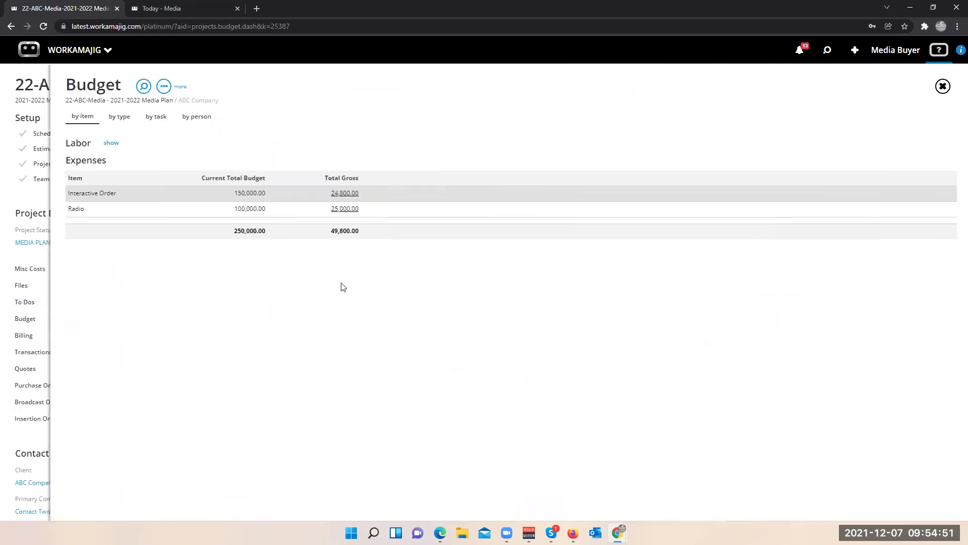
{"action": "left_click", "coordinate": [119, 117]}
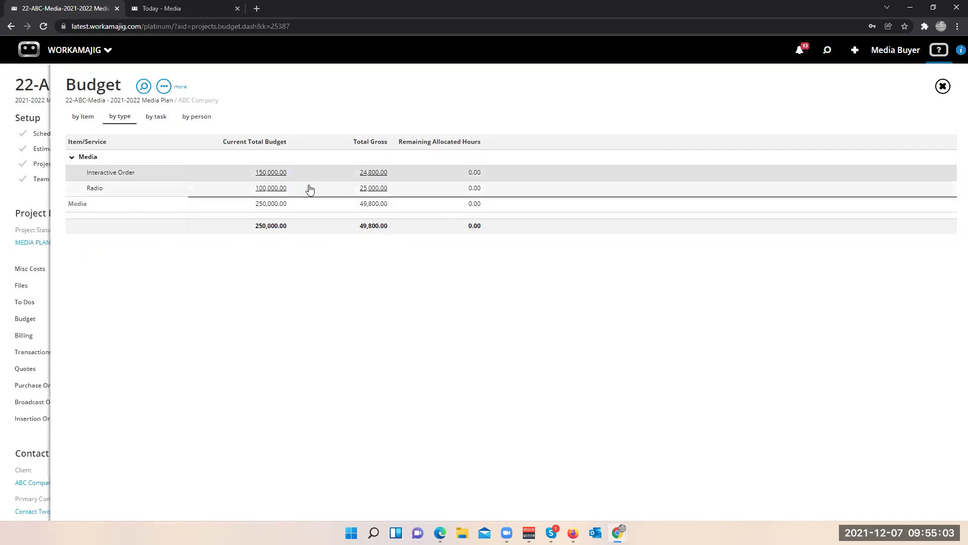
{"action": "left_click", "coordinate": [156, 117]}
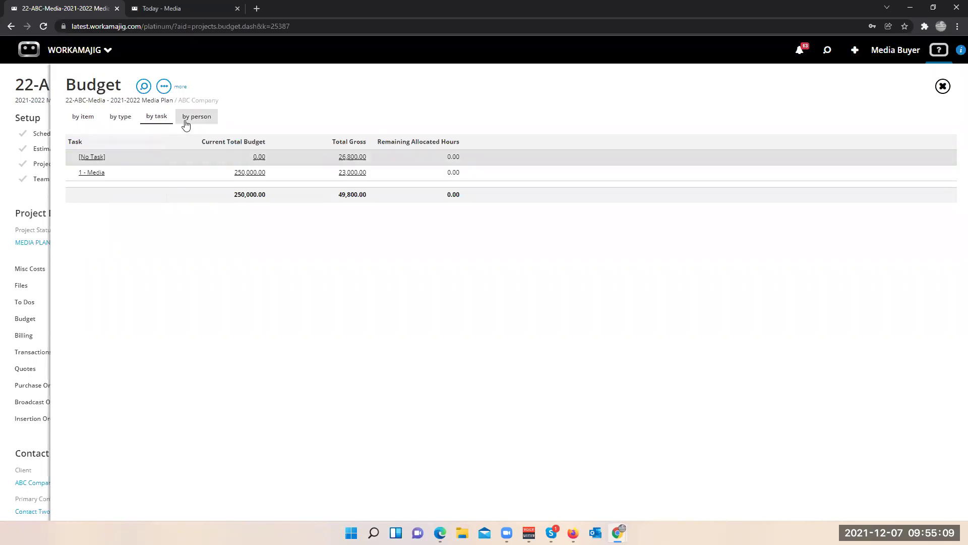
{"action": "left_click", "coordinate": [41, 200]}
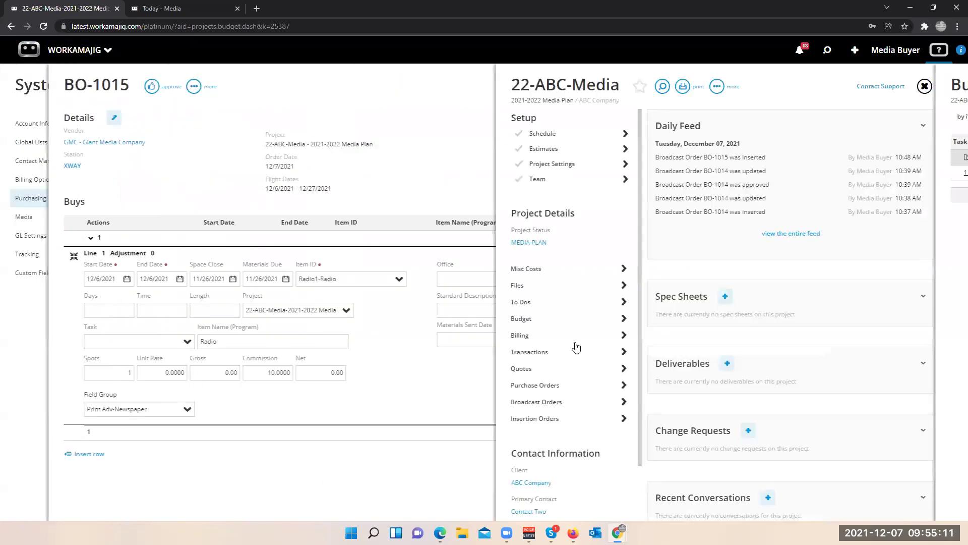
- Review the fixed-fee Media billing (250,000.00 remaining), then close billing and the project dashboard
{"action": "left_click", "coordinate": [566, 341]}
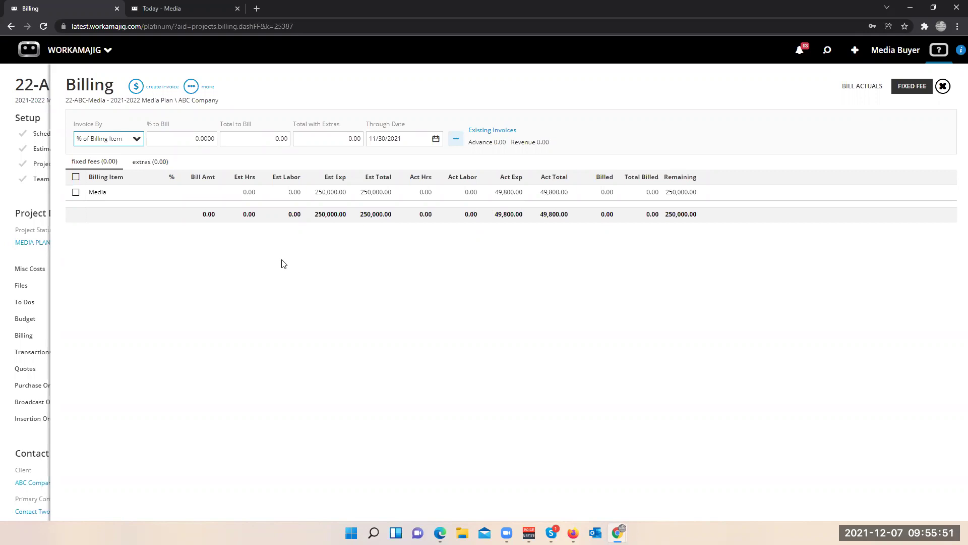
{"action": "left_click", "coordinate": [19, 200]}
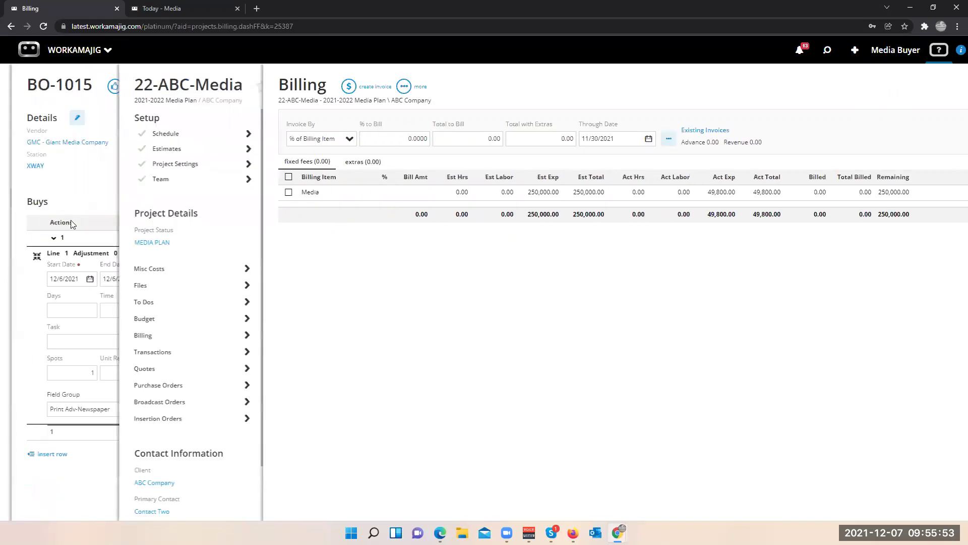
{"action": "left_click", "coordinate": [72, 223]}
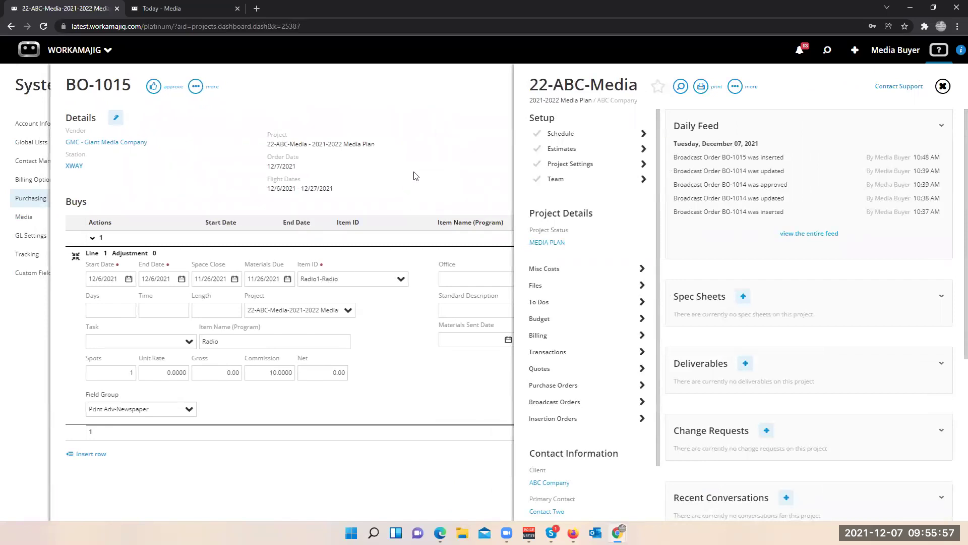
{"action": "left_click", "coordinate": [416, 178]}
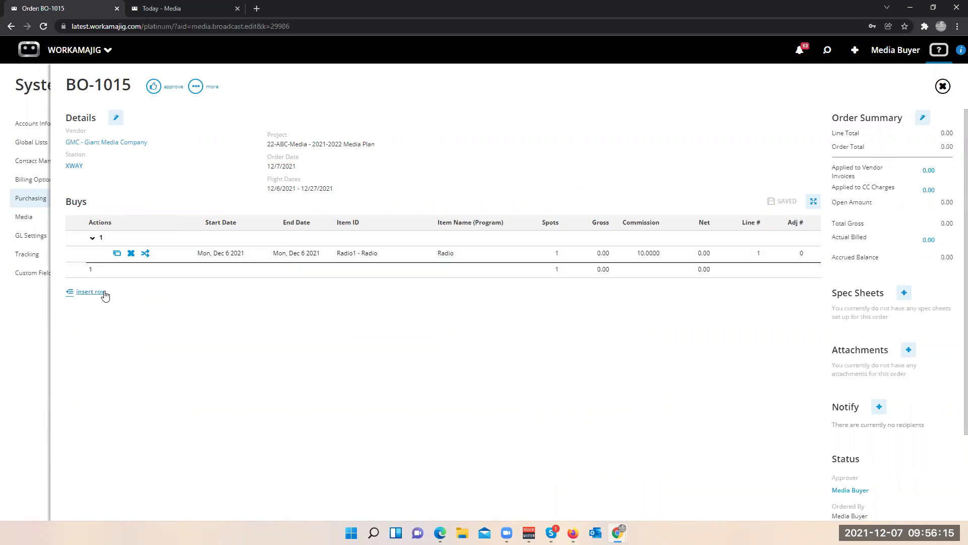
- Add a Make Good revision of 300 gross to BO-1015's Radio line and open the new adjustment
{"action": "left_click", "coordinate": [146, 255]}
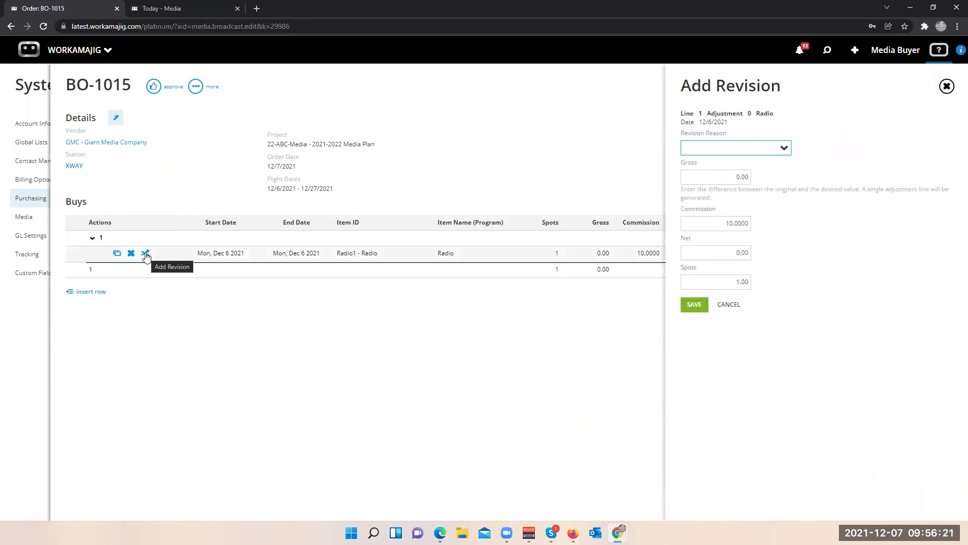
{"action": "left_click", "coordinate": [783, 147]}
{"action": "left_click", "coordinate": [699, 171]}
{"action": "left_click", "coordinate": [721, 175]}
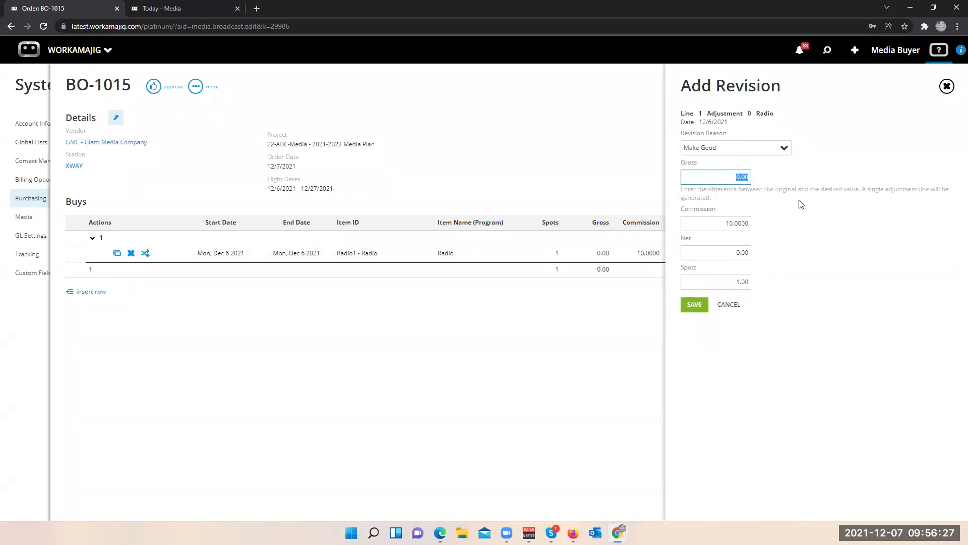
{"action": "type", "text": "300"}
{"action": "left_click", "coordinate": [694, 306]}
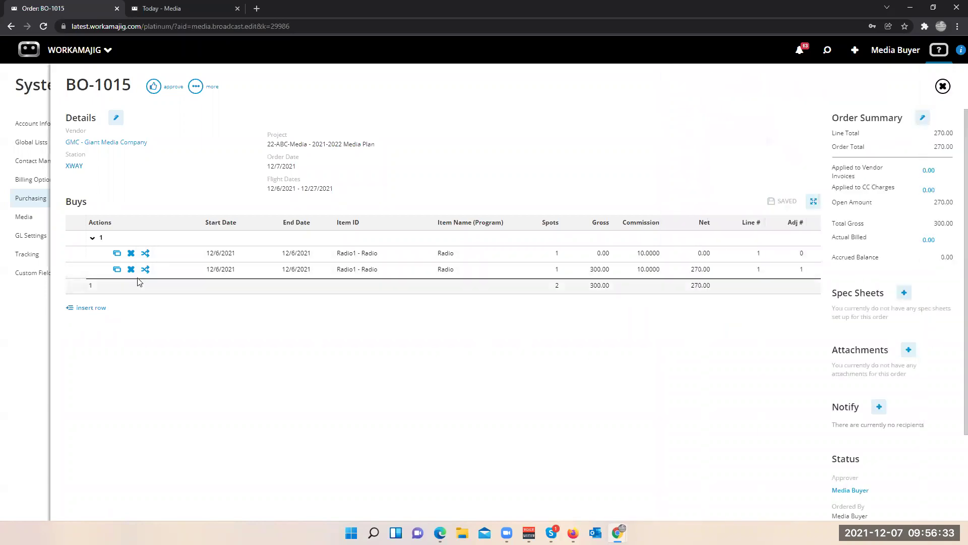
{"action": "left_click", "coordinate": [209, 276]}
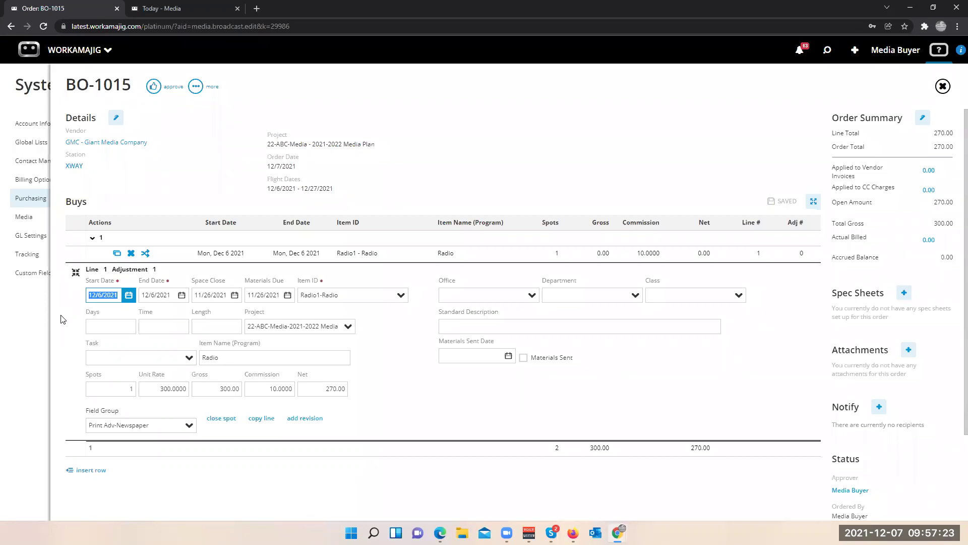
{"action": "left_click", "coordinate": [827, 50]}
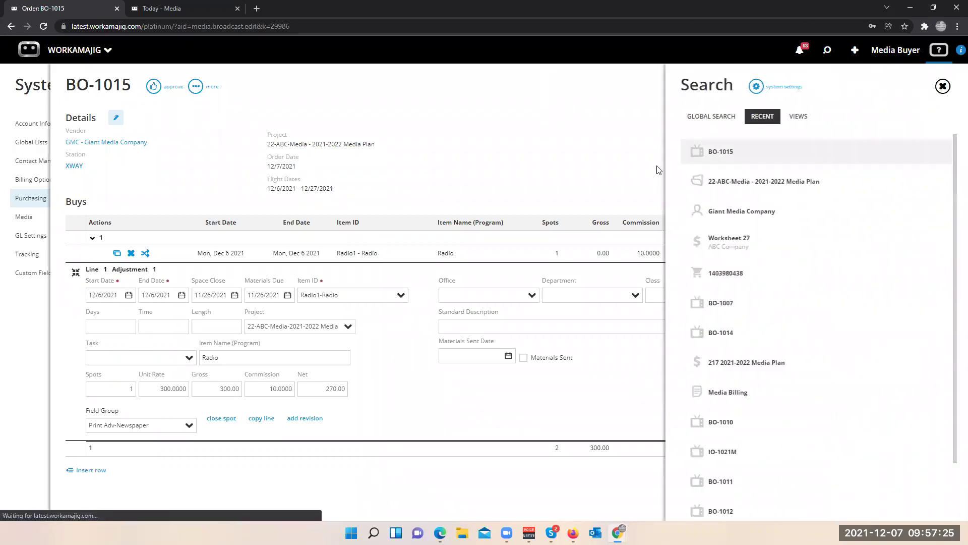
- Open the 22-ABC-Media project, check its estimates, then open its billing worksheet
{"action": "left_click", "coordinate": [746, 182]}
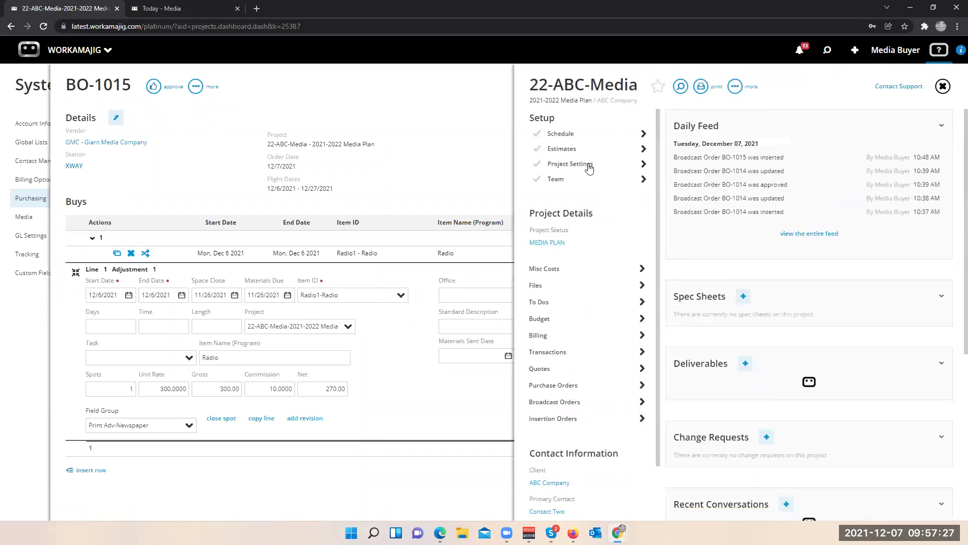
{"action": "left_click", "coordinate": [583, 149]}
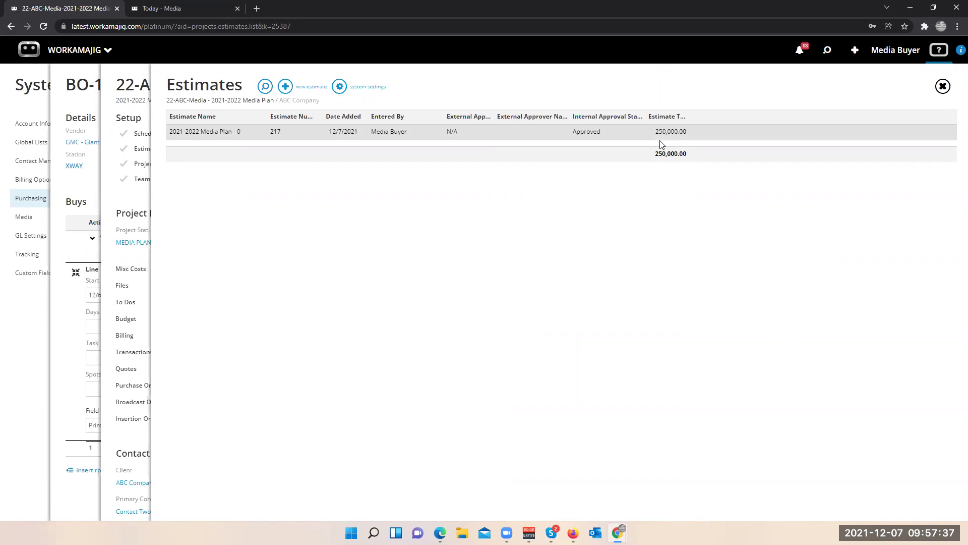
{"action": "left_click", "coordinate": [132, 200]}
{"action": "left_click", "coordinate": [543, 336]}
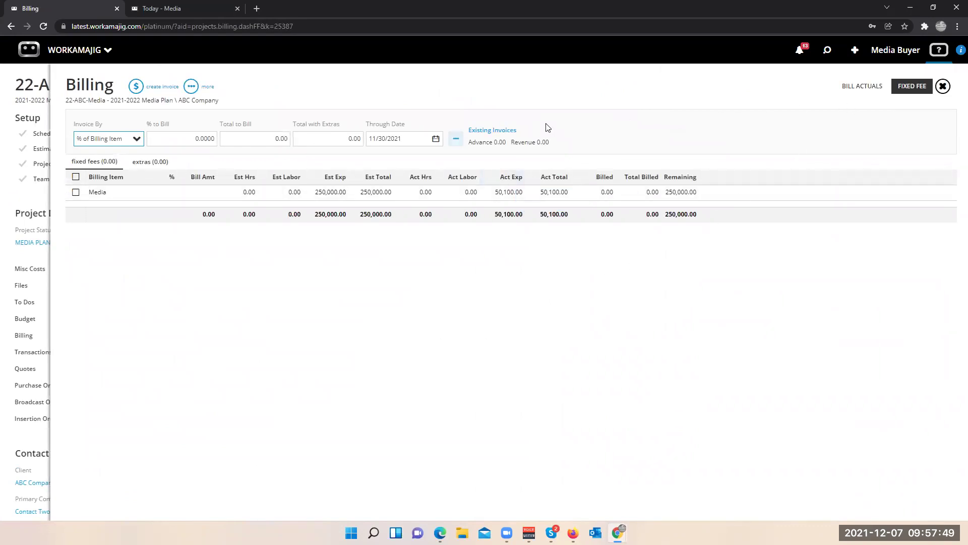
- Create an advance-bill invoice with a first line item of 25,000
{"action": "left_click", "coordinate": [136, 86]}
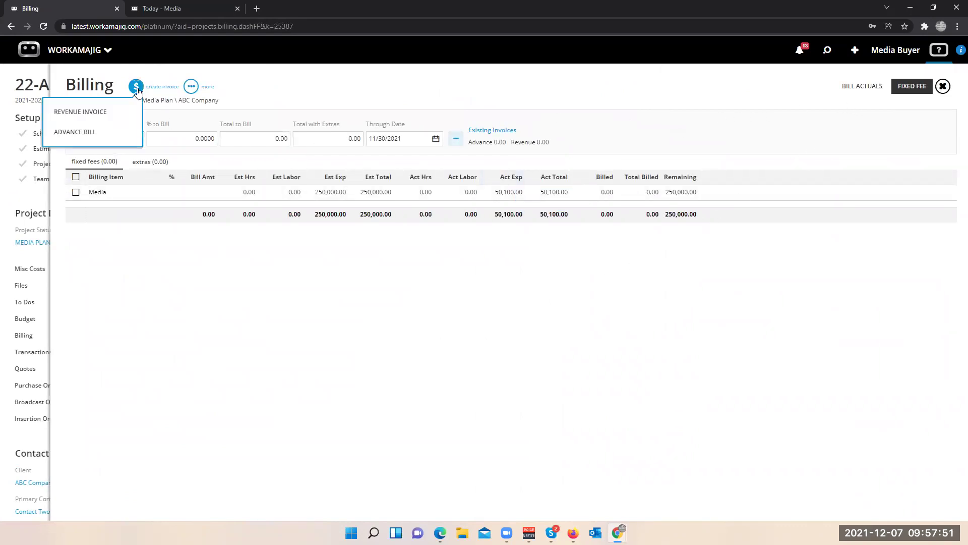
{"action": "left_click", "coordinate": [88, 133]}
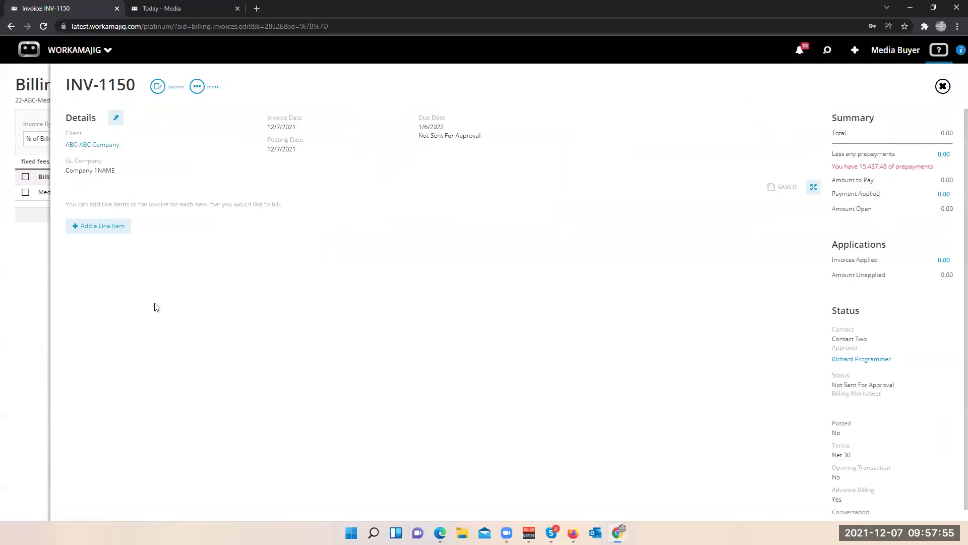
{"action": "left_click", "coordinate": [103, 228]}
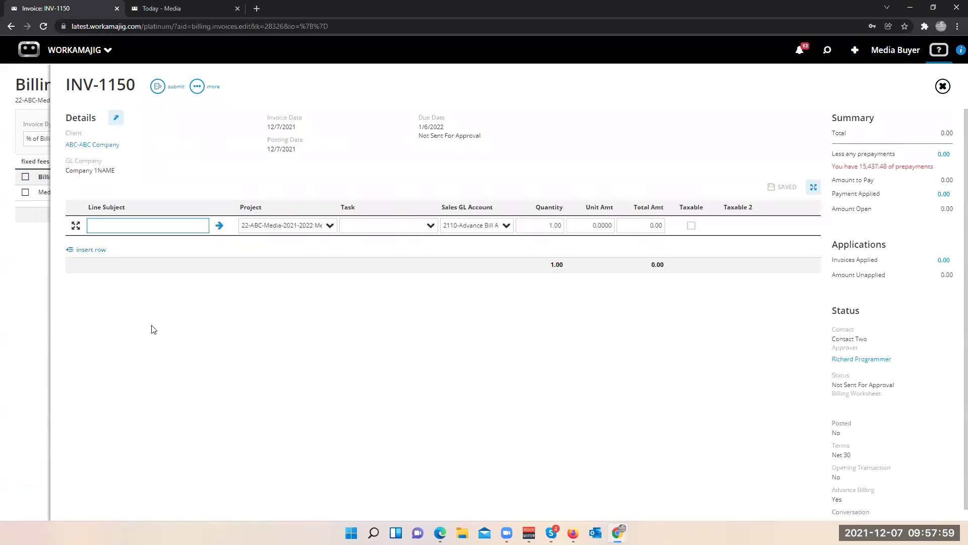
{"action": "left_click", "coordinate": [636, 225]}
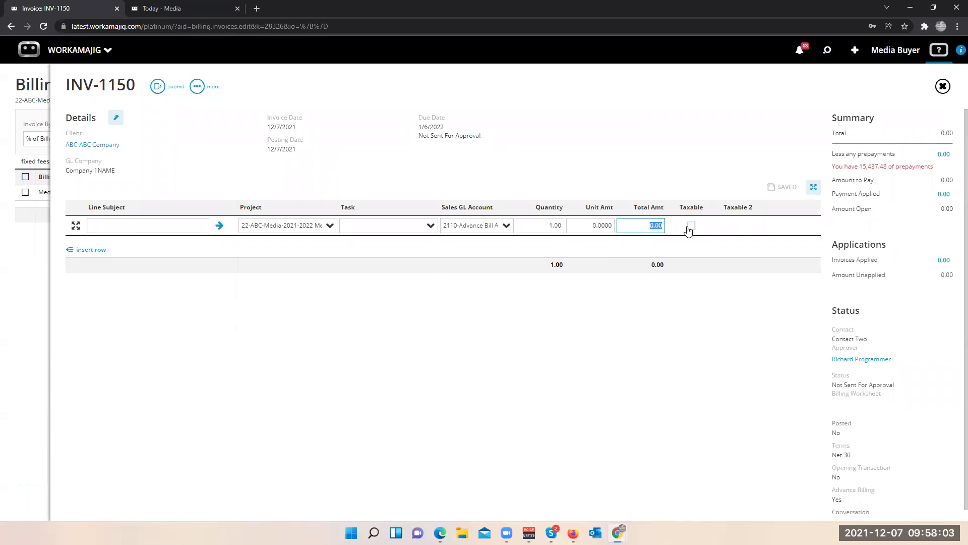
{"action": "type", "text": "25000"}
{"action": "left_click", "coordinate": [550, 372]}
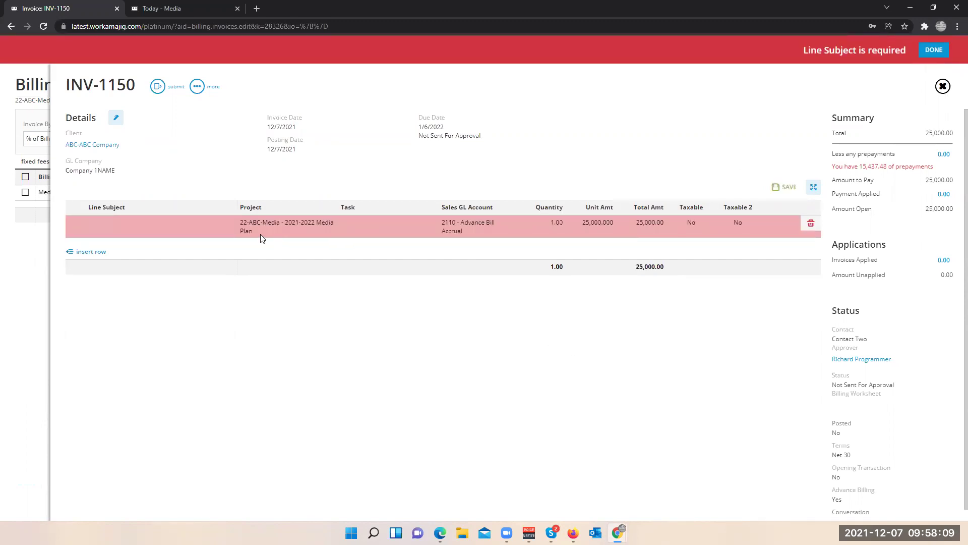
- Give the 25,000 invoice line the subject 'Media Buy Jan' and start a second line
{"action": "left_click", "coordinate": [141, 228]}
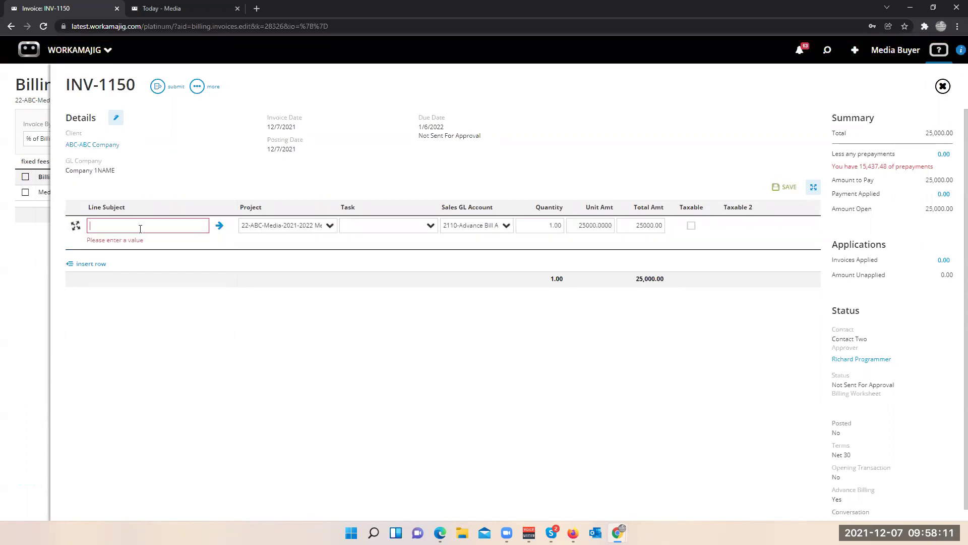
{"action": "type", "text": "M"}
{"action": "type", "text": "MEd"}
{"action": "type", "text": "ia Buy"}
{"action": "type", "text": "Jan"}
{"action": "left_click", "coordinate": [219, 226]}
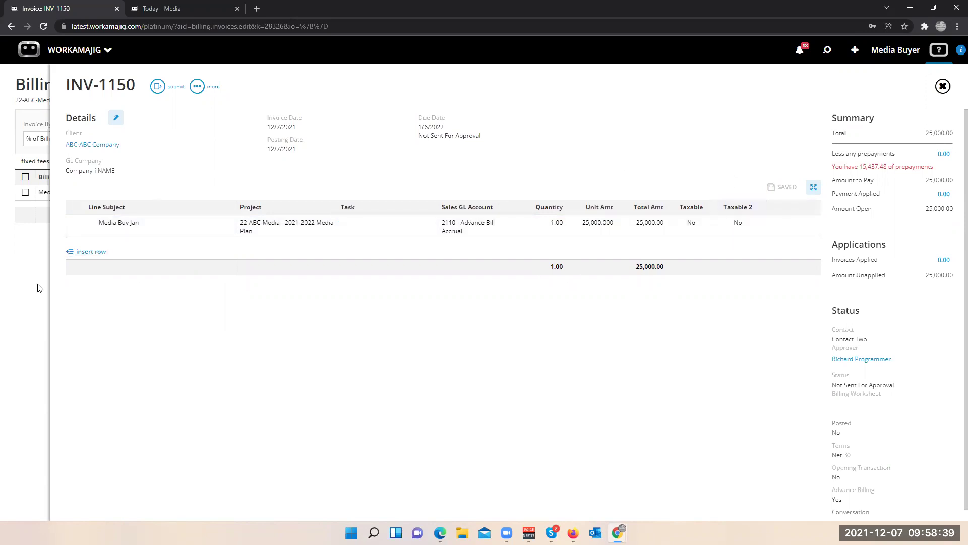
{"action": "left_click", "coordinate": [91, 251]}
- Add invoice lines 'Google' at 10,000 and 'Meta' at 5,000 to INV-1150
{"action": "type", "text": "Google"}
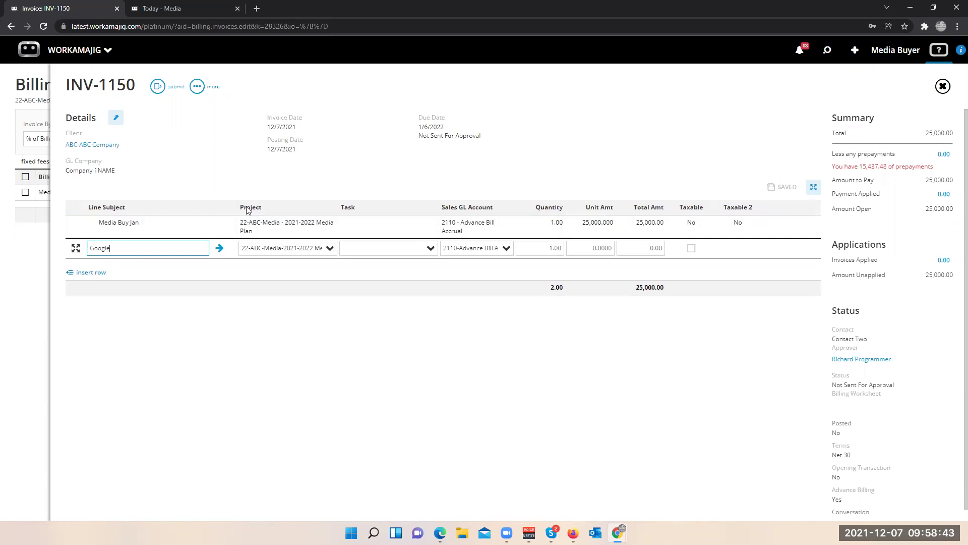
{"action": "left_click", "coordinate": [661, 250]}
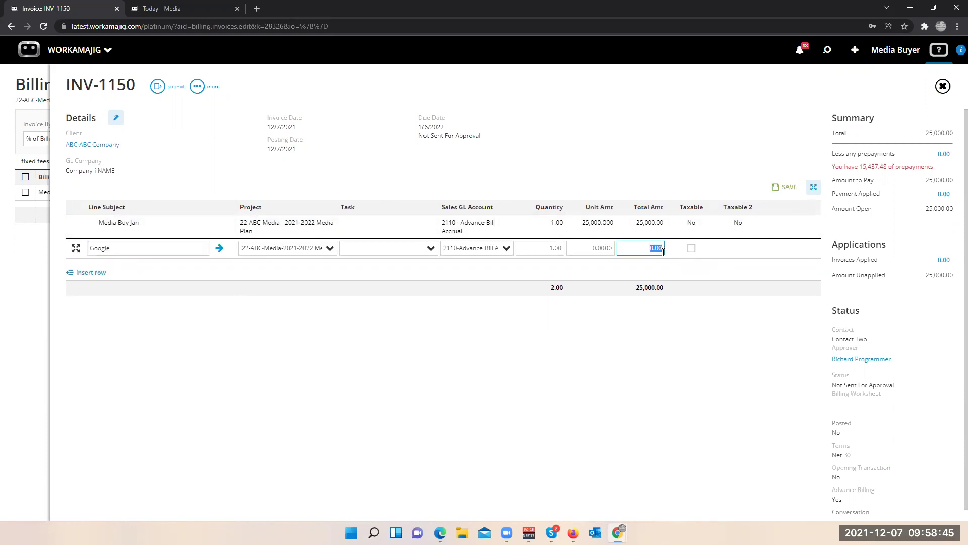
{"action": "type", "text": "10,000"}
{"action": "left_click", "coordinate": [463, 316]}
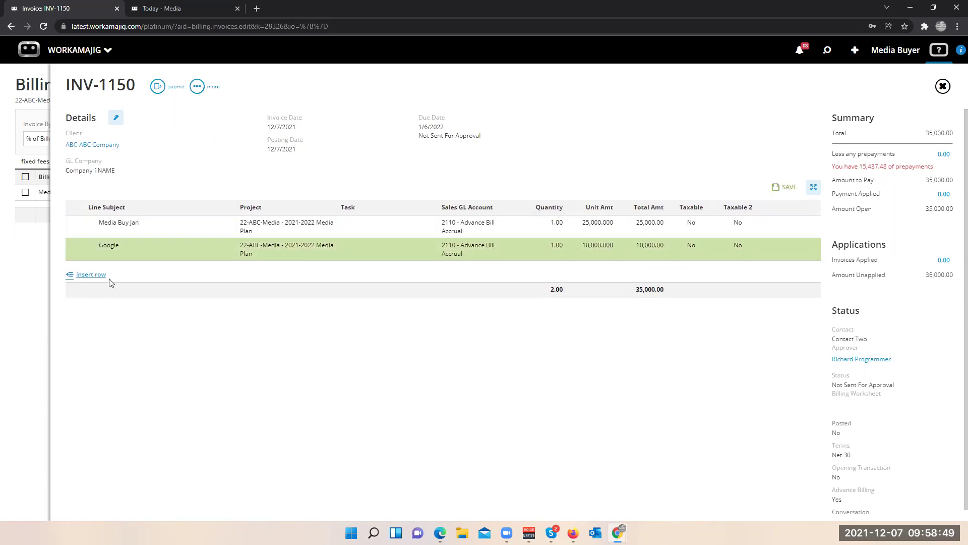
{"action": "left_click", "coordinate": [77, 278]}
{"action": "type", "text": "Meta"}
{"action": "left_click", "coordinate": [648, 271]}
{"action": "type", "text": "5000"}
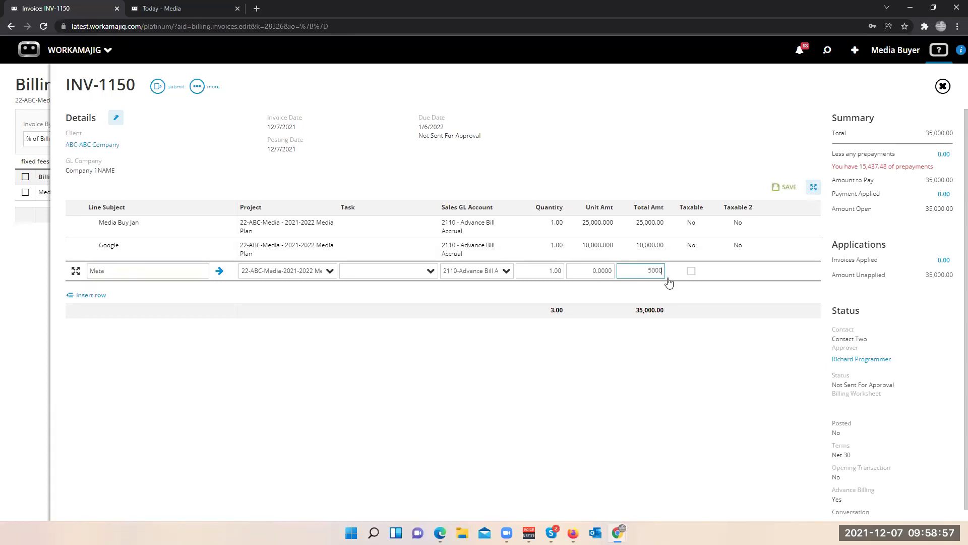
{"action": "left_click", "coordinate": [435, 352]}
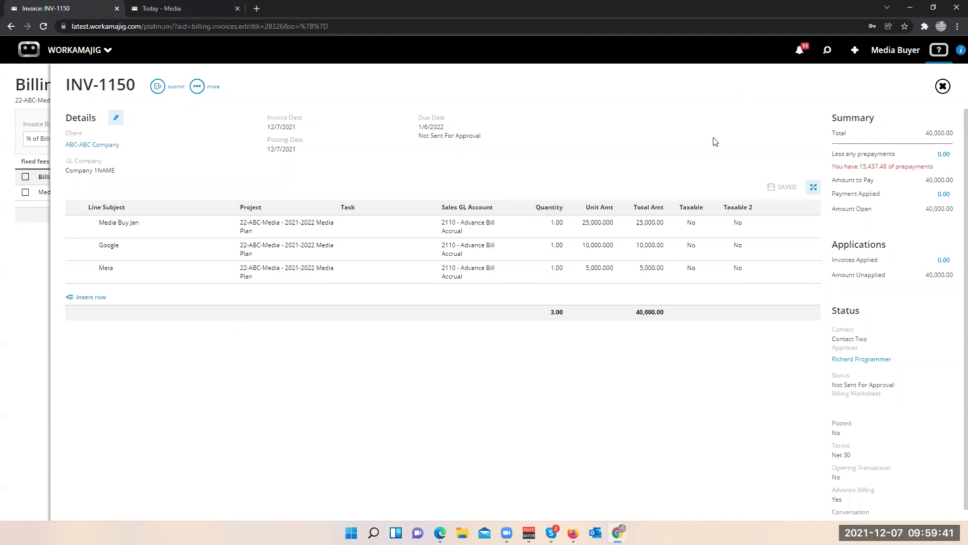
- Open insertion order IO-1021M from the recently opened items list
{"action": "left_click", "coordinate": [827, 51]}
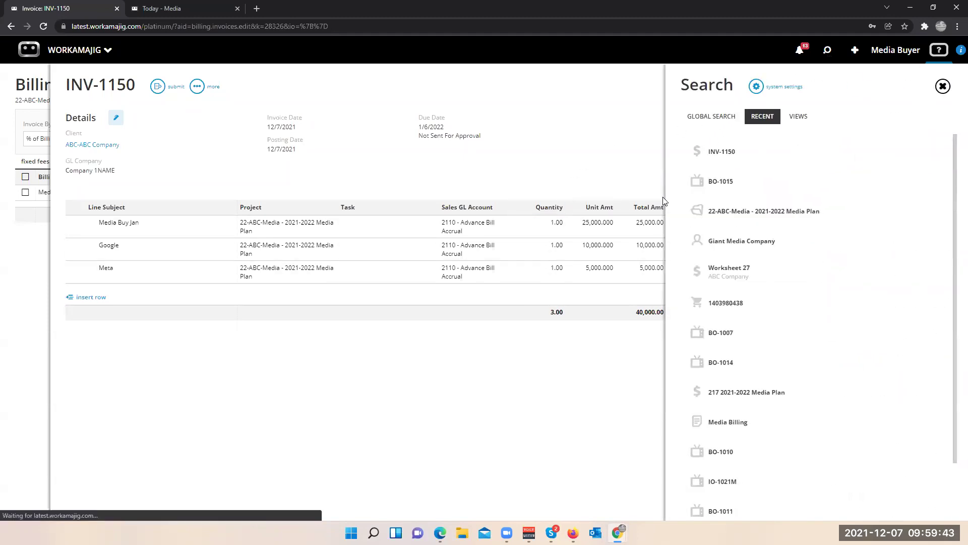
{"action": "scroll", "coordinate": [744, 336], "scroll_direction": "down", "scroll_amount": 1}
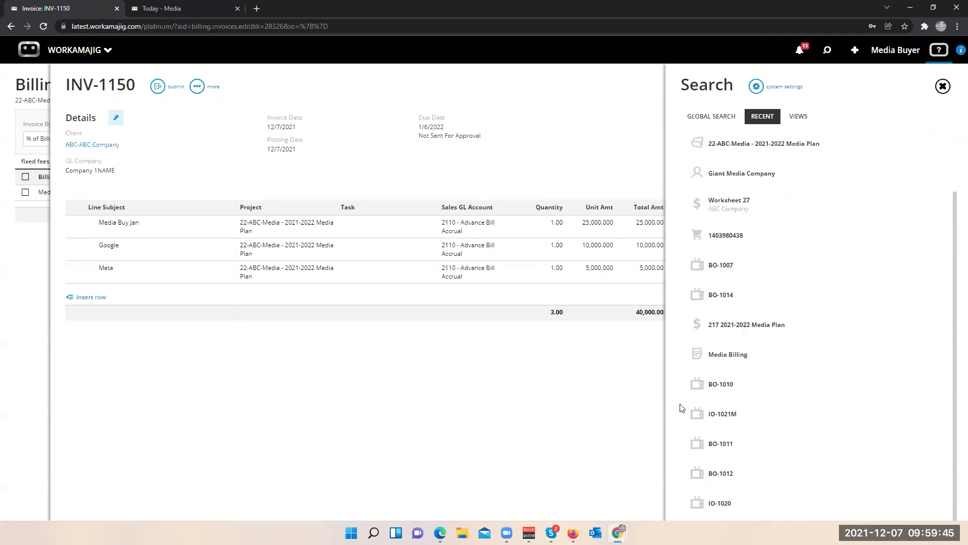
{"action": "left_click", "coordinate": [711, 417]}
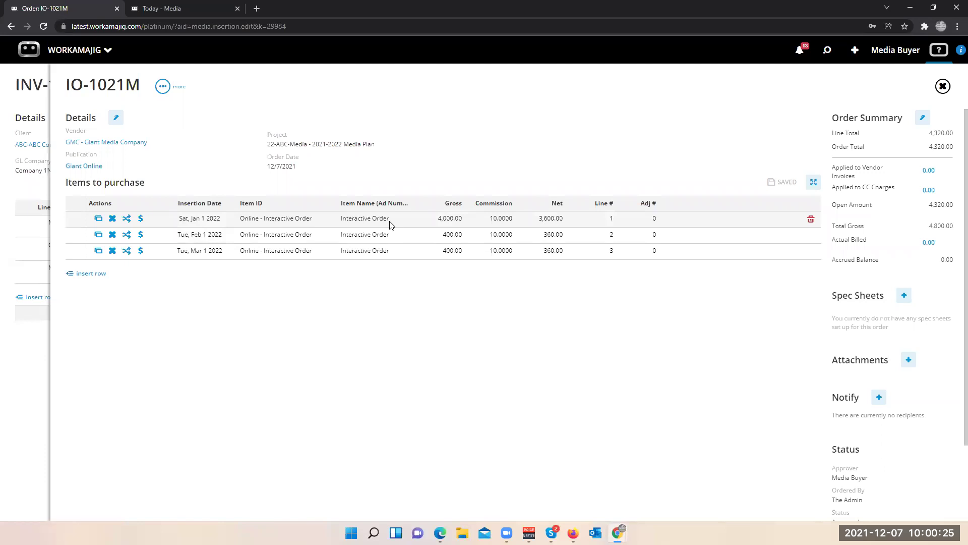
- Add a Make Good revision of -2,000 gross to IO-1021M line 1 and save it
{"action": "left_click", "coordinate": [127, 219]}
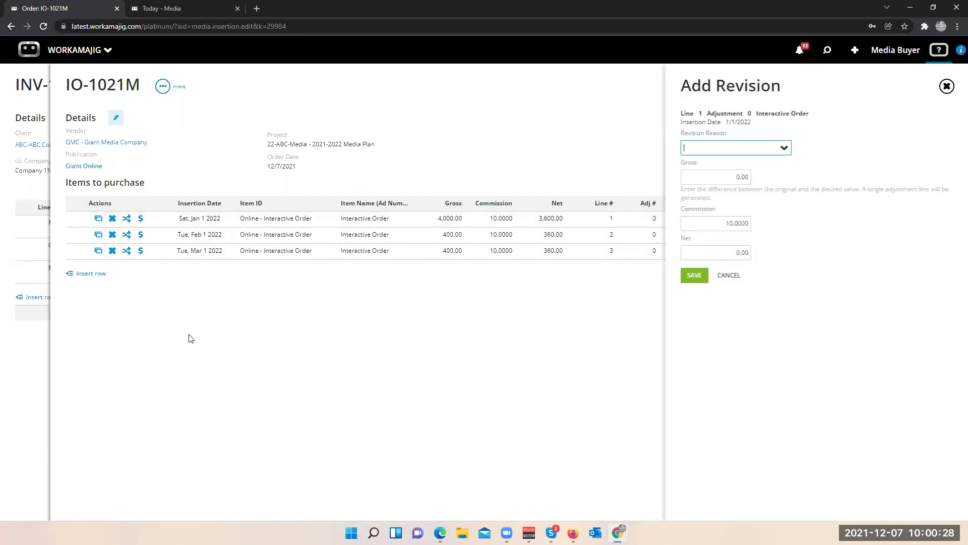
{"action": "left_click", "coordinate": [784, 149]}
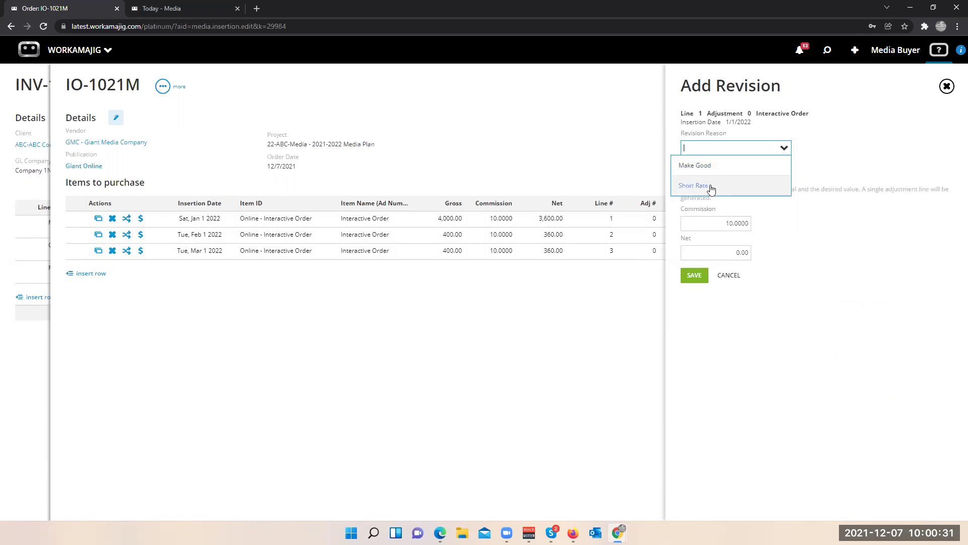
{"action": "left_click", "coordinate": [716, 166]}
{"action": "left_click", "coordinate": [739, 177]}
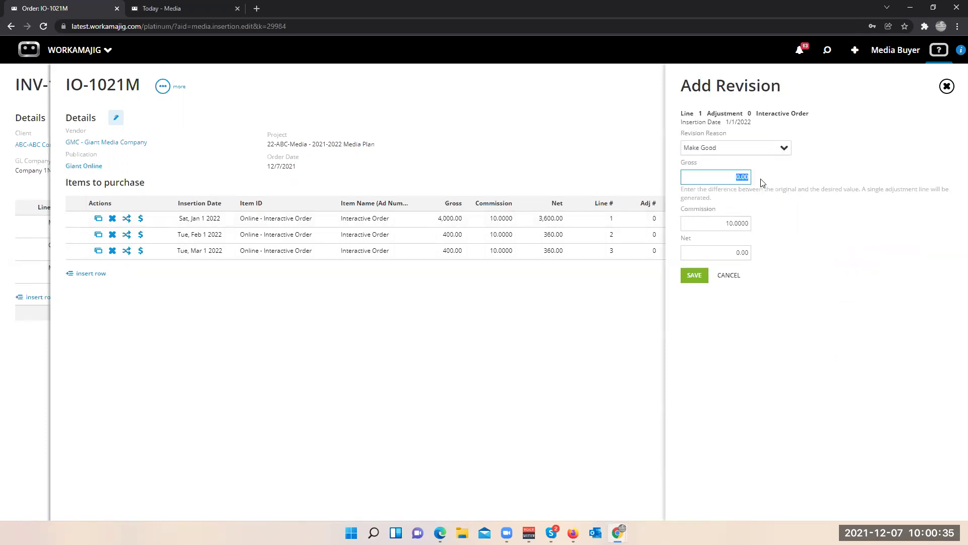
{"action": "key", "text": "BackSpace"}
{"action": "type", "text": "-22"}
{"action": "key", "text": "BackSpace"}
{"action": "type", "text": "000"}
{"action": "left_click", "coordinate": [692, 275]}
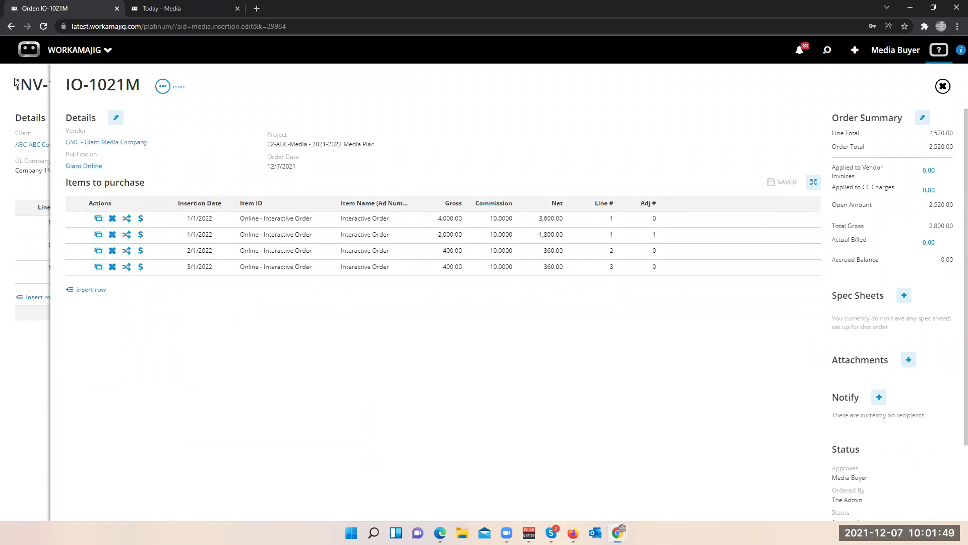
- Close IO-1021M, INV-1150 and the project billing screen, then switch to the Today - Media dashboard
{"action": "left_click", "coordinate": [25, 87]}
{"action": "left_click", "coordinate": [31, 307]}
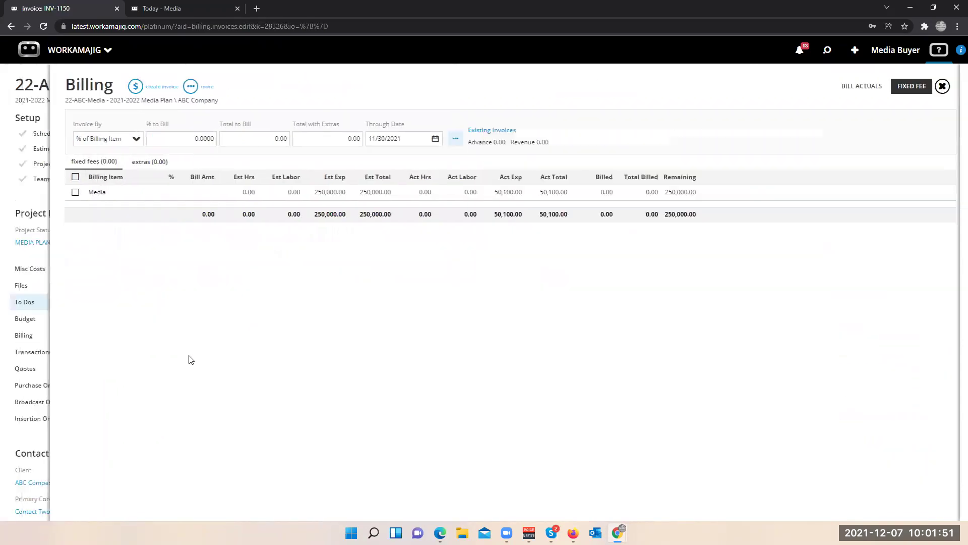
{"action": "left_click", "coordinate": [27, 433]}
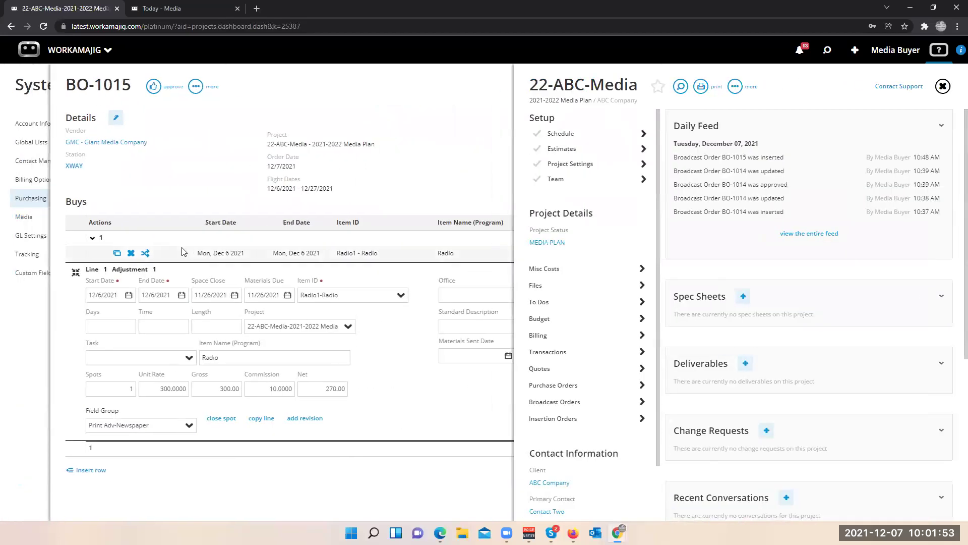
{"action": "left_click", "coordinate": [81, 50]}
{"action": "left_click", "coordinate": [532, 112]}
{"action": "left_click", "coordinate": [45, 191]}
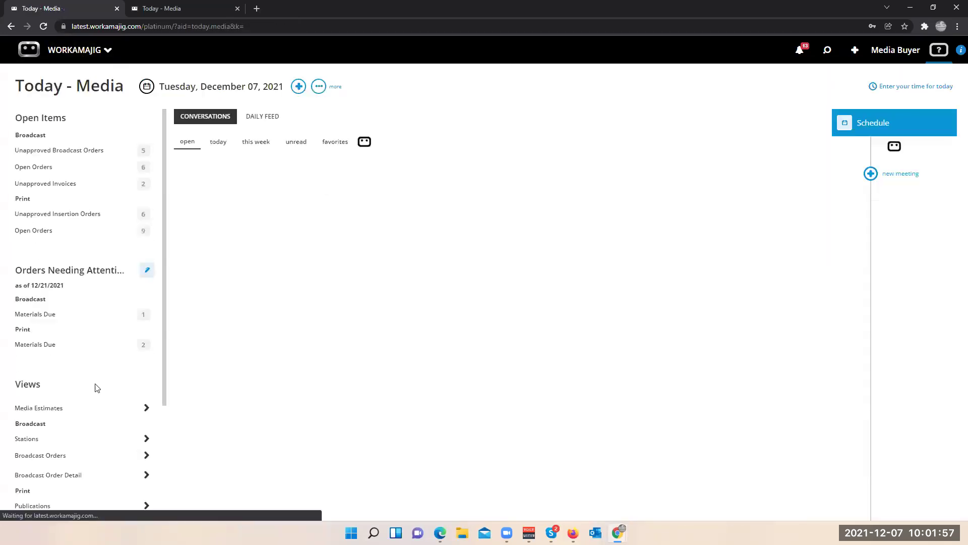
- Generate the Media Billing report as a PDF and close the viewer
{"action": "scroll", "coordinate": [94, 388], "scroll_direction": "down", "scroll_amount": 1}
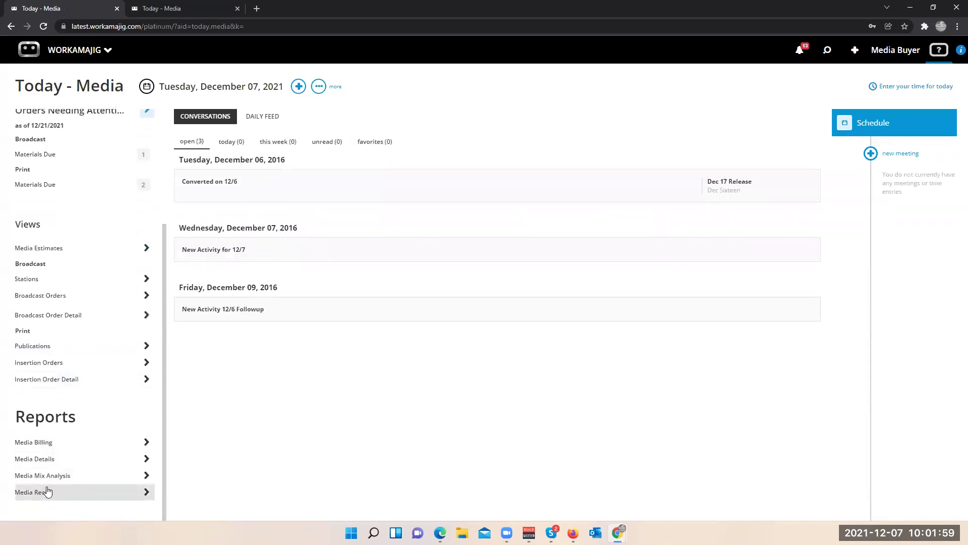
{"action": "left_click", "coordinate": [49, 447]}
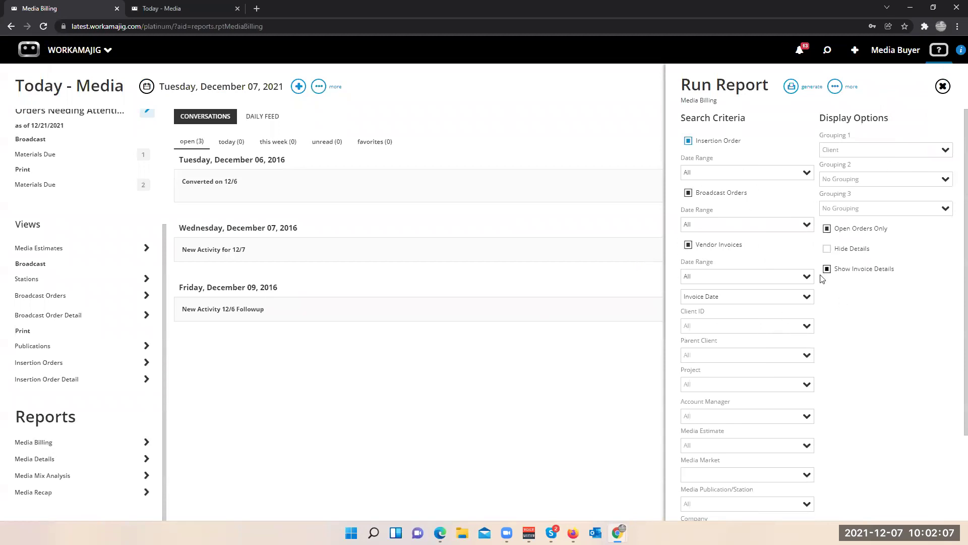
{"action": "left_click", "coordinate": [791, 87]}
{"action": "left_click", "coordinate": [716, 111]}
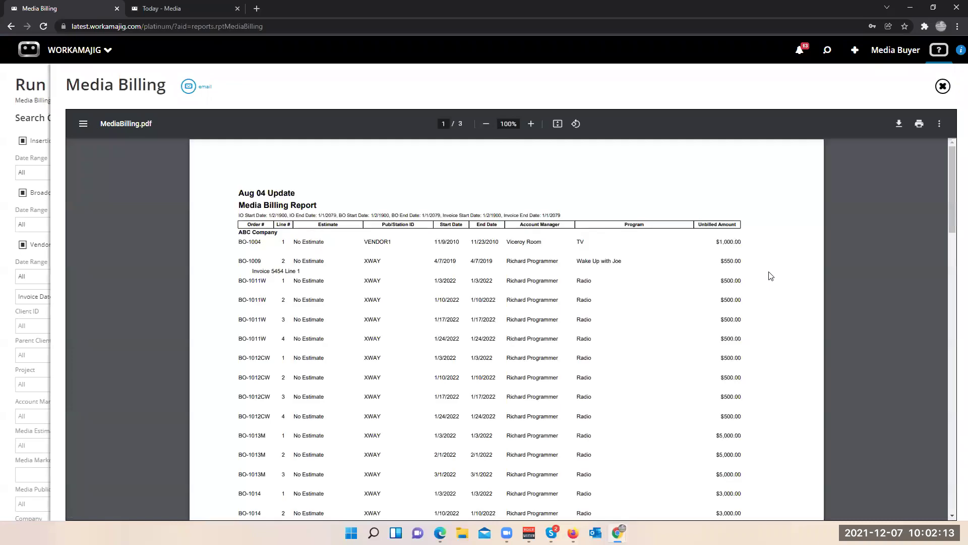
{"action": "left_click", "coordinate": [944, 89]}
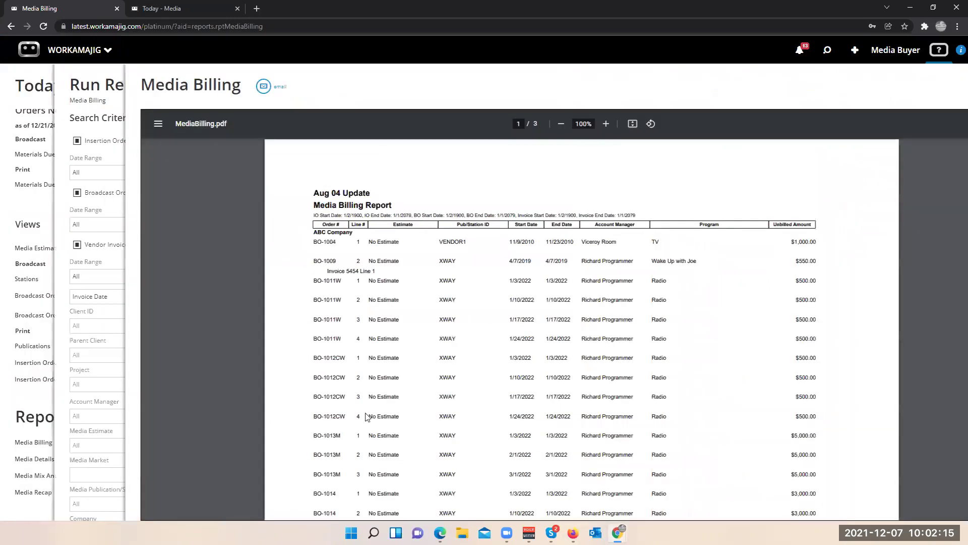
{"action": "left_click", "coordinate": [34, 458]}
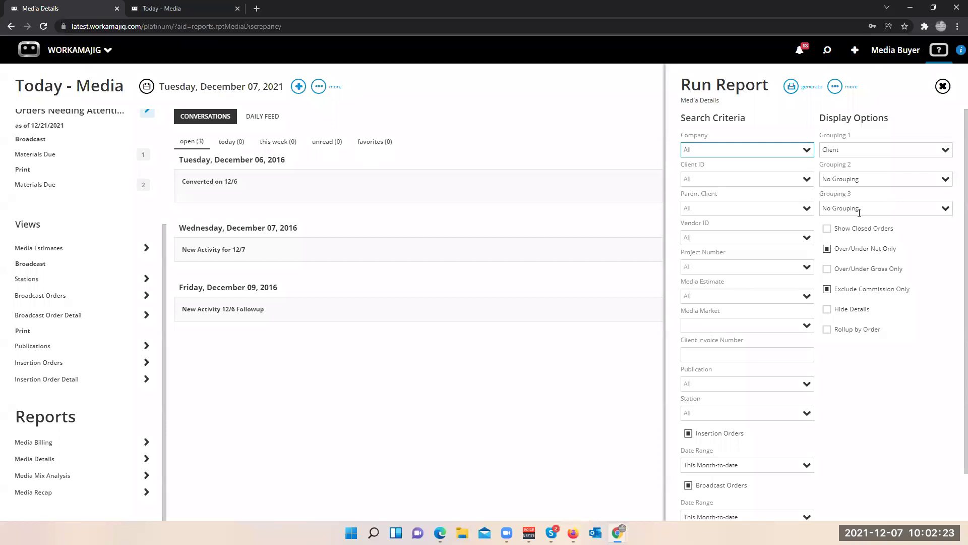
- Turn off Over/Under Net Only and Exclude Commission Only, show closed orders, and preview the PDF
{"action": "left_click", "coordinate": [827, 249]}
{"action": "left_click", "coordinate": [827, 289]}
{"action": "left_click", "coordinate": [832, 228]}
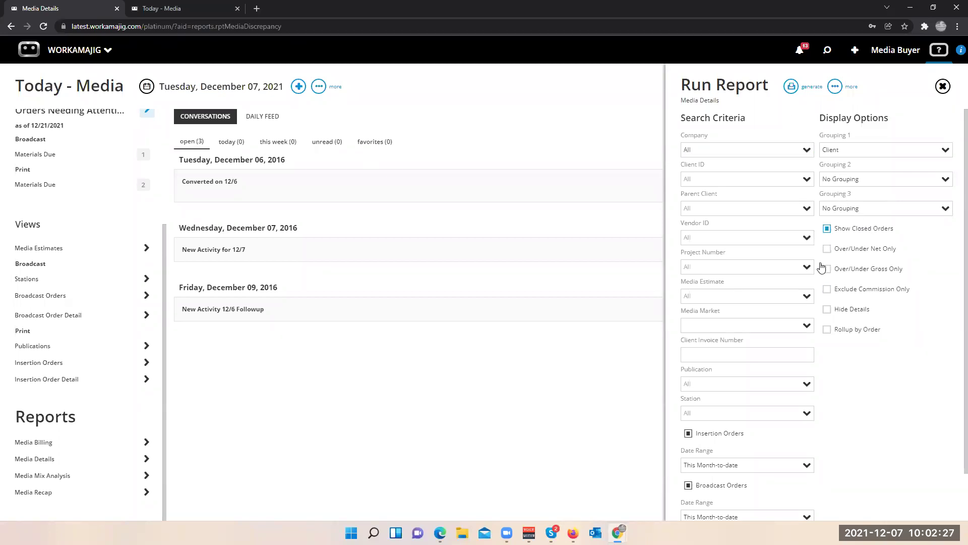
{"action": "scroll", "coordinate": [719, 362], "scroll_direction": "down", "scroll_amount": 1}
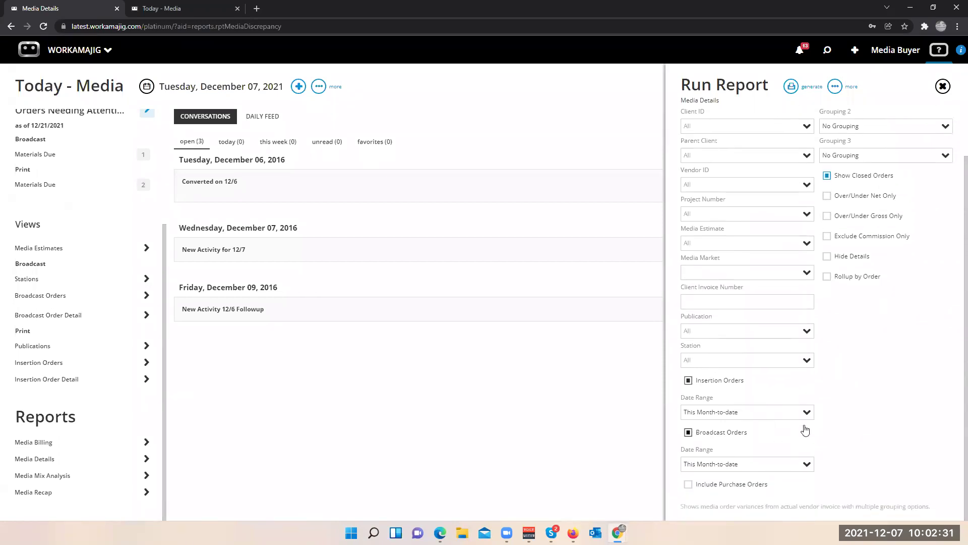
{"action": "left_click", "coordinate": [806, 413]}
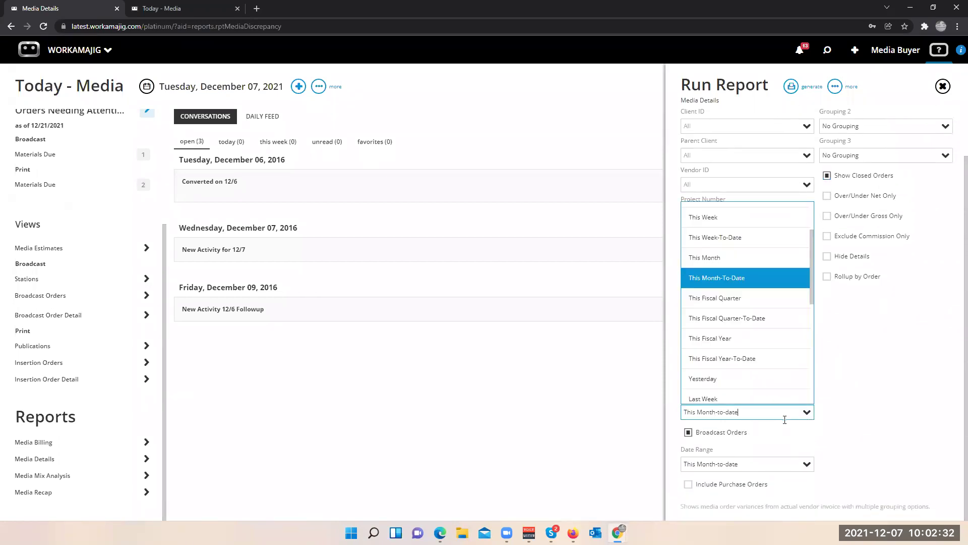
{"action": "left_click", "coordinate": [823, 406]}
{"action": "scroll", "coordinate": [786, 353], "scroll_direction": "up", "scroll_amount": 1}
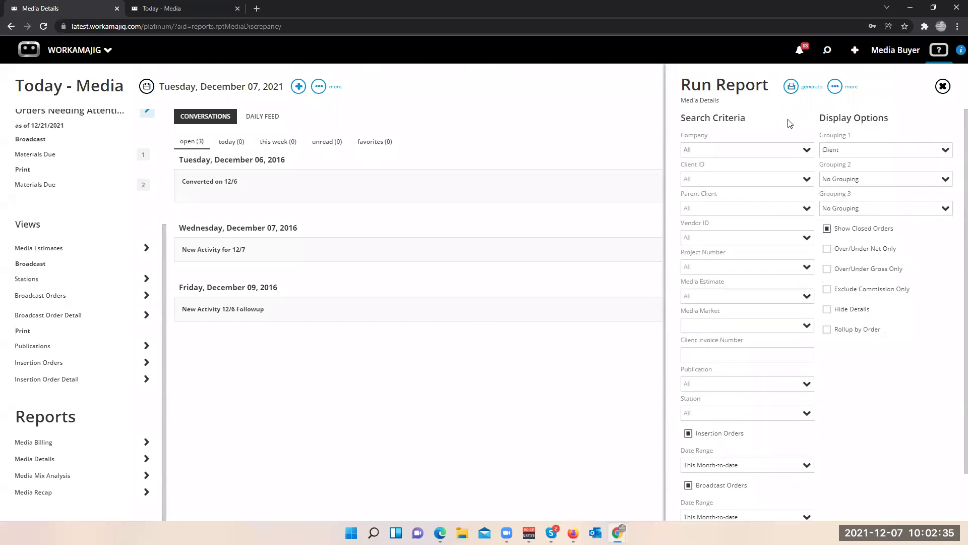
{"action": "left_click", "coordinate": [791, 88]}
{"action": "left_click", "coordinate": [761, 123]}
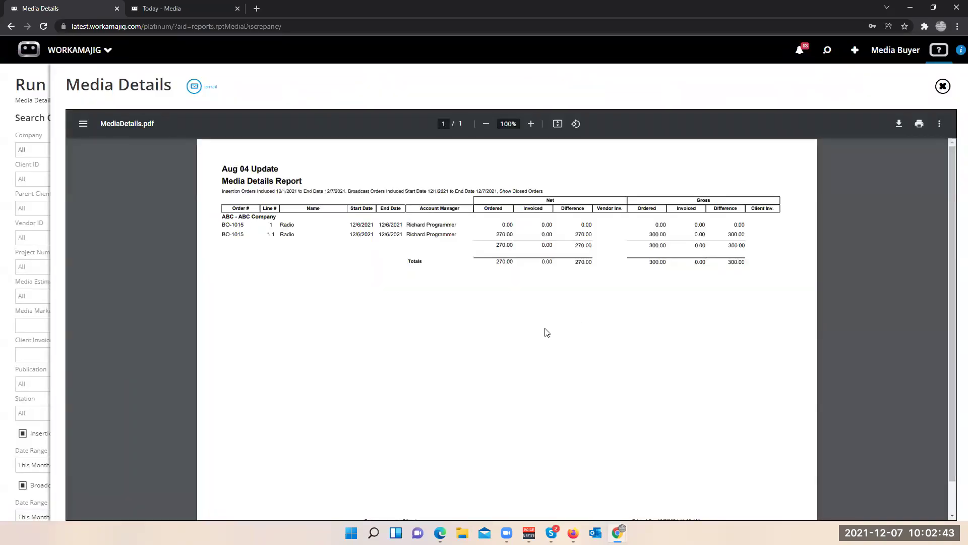
{"action": "left_click", "coordinate": [943, 87]}
- Set the insertion and broadcast order date ranges to All and regenerate the report as a PDF
{"action": "left_click", "coordinate": [807, 467]}
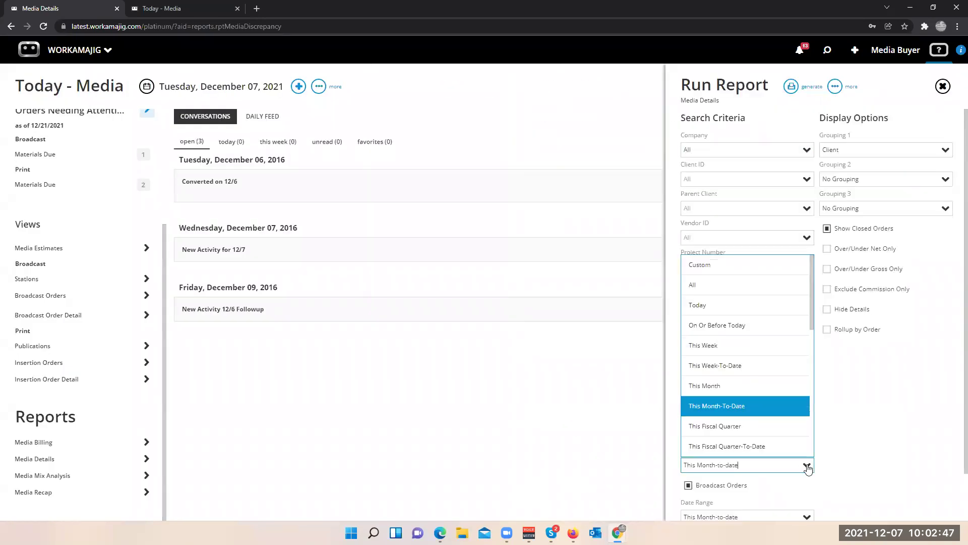
{"action": "left_click", "coordinate": [742, 286]}
{"action": "scroll", "coordinate": [807, 463], "scroll_direction": "down", "scroll_amount": 1}
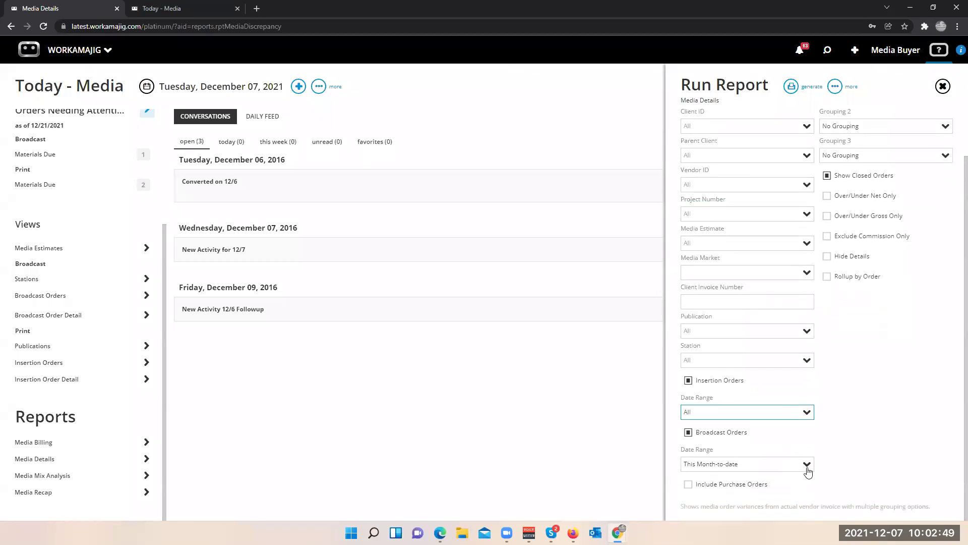
{"action": "left_click", "coordinate": [807, 467]}
{"action": "scroll", "coordinate": [755, 379], "scroll_direction": "up", "scroll_amount": 3}
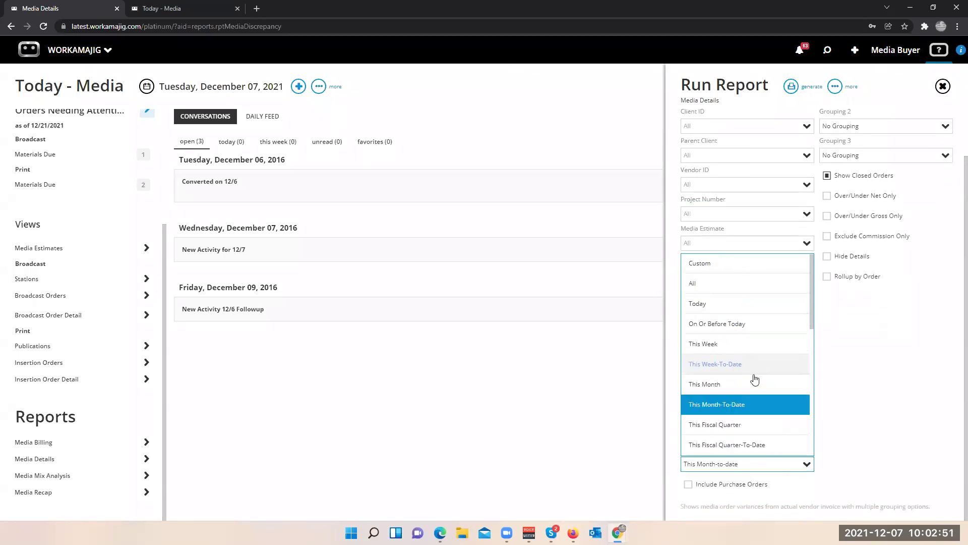
{"action": "left_click", "coordinate": [732, 286]}
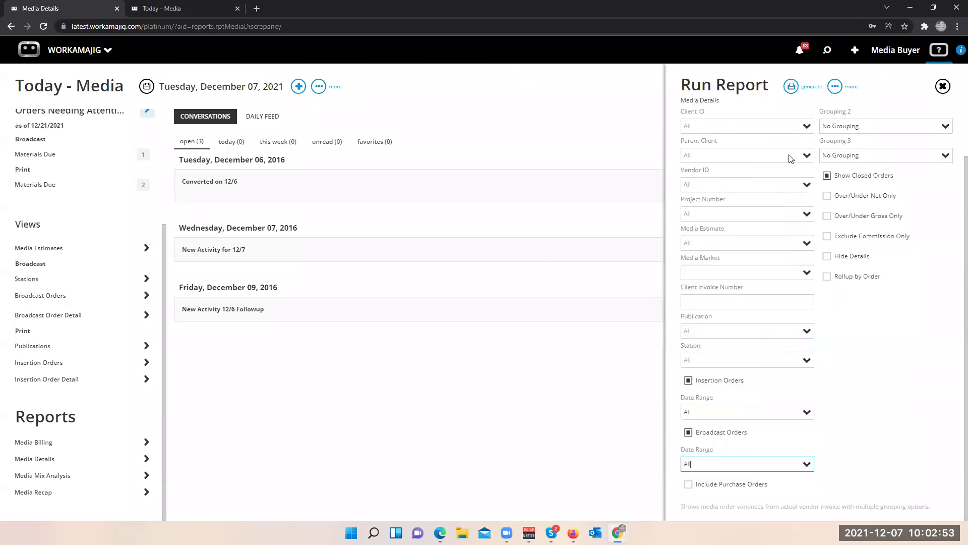
{"action": "left_click", "coordinate": [792, 87]}
{"action": "left_click", "coordinate": [737, 110]}
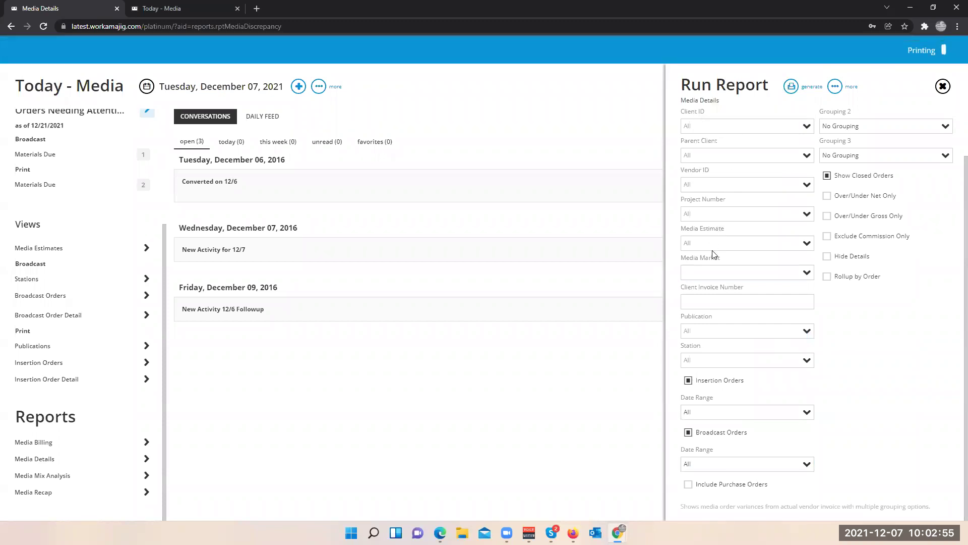
- Scroll through page 3 of MediaDetails.pdf to check the order lines and the Totals row
{"action": "scroll", "coordinate": [441, 307], "scroll_direction": "down", "scroll_amount": 3}
{"action": "scroll", "coordinate": [442, 308], "scroll_direction": "down", "scroll_amount": 3}
{"action": "scroll", "coordinate": [267, 246], "scroll_direction": "up", "scroll_amount": 4}
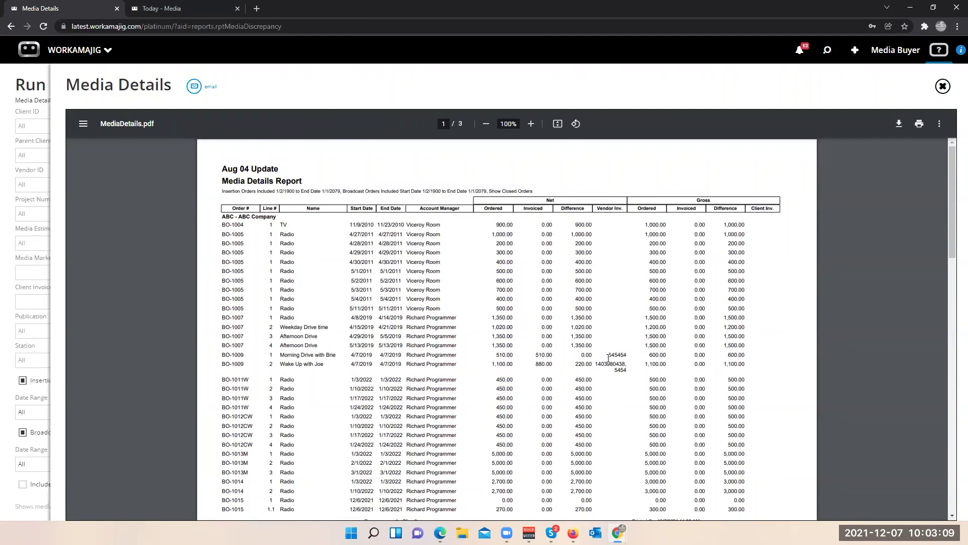
{"action": "scroll", "coordinate": [608, 357], "scroll_direction": "down", "scroll_amount": 3}
{"action": "scroll", "coordinate": [608, 368], "scroll_direction": "up", "scroll_amount": 3}
{"action": "scroll", "coordinate": [713, 399], "scroll_direction": "down", "scroll_amount": 6}
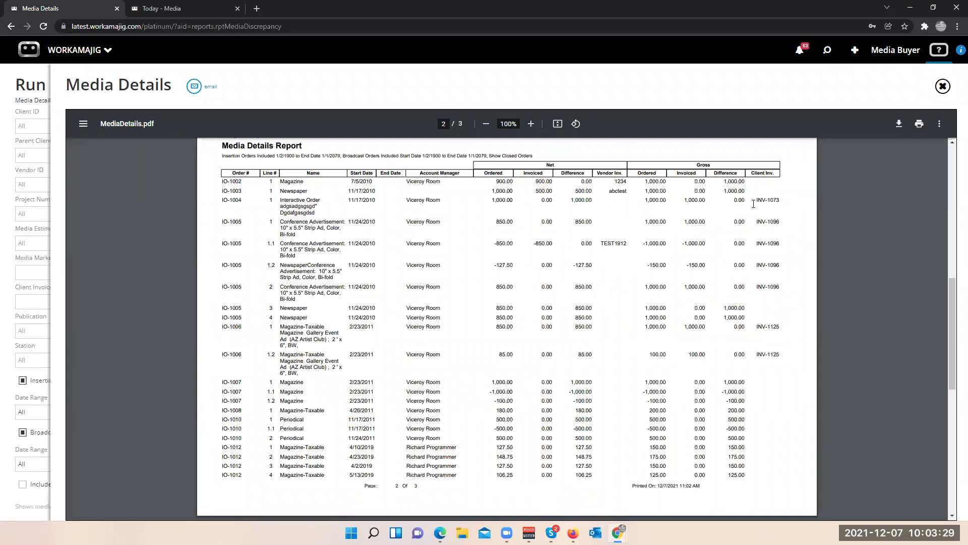
{"action": "scroll", "coordinate": [451, 291], "scroll_direction": "up", "scroll_amount": 3}
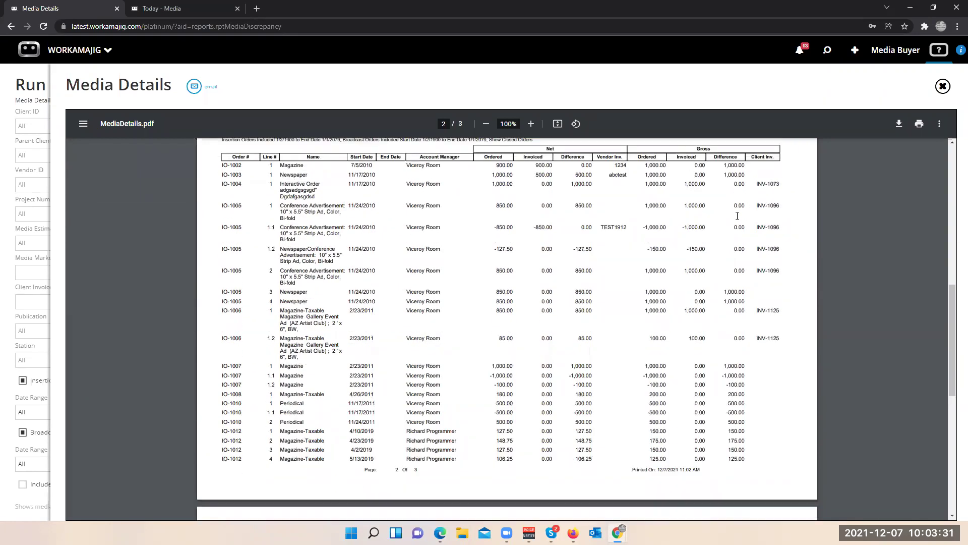
{"action": "scroll", "coordinate": [444, 287], "scroll_direction": "down", "scroll_amount": 3}
{"action": "scroll", "coordinate": [454, 285], "scroll_direction": "up", "scroll_amount": 5}
{"action": "scroll", "coordinate": [504, 282], "scroll_direction": "up", "scroll_amount": 10}
{"action": "scroll", "coordinate": [521, 287], "scroll_direction": "down", "scroll_amount": 8}
{"action": "scroll", "coordinate": [521, 288], "scroll_direction": "down", "scroll_amount": 1}
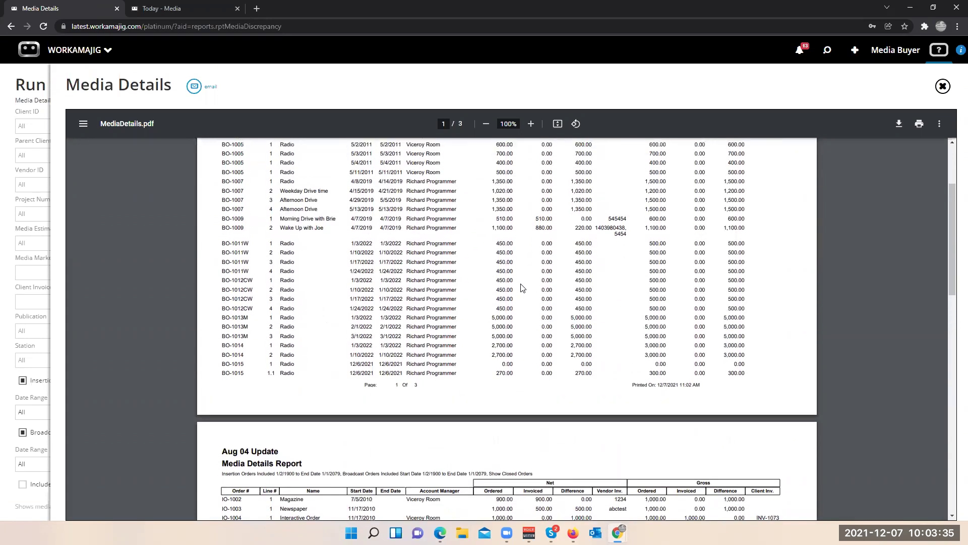
{"action": "scroll", "coordinate": [523, 287], "scroll_direction": "up", "scroll_amount": 3}
{"action": "scroll", "coordinate": [522, 290], "scroll_direction": "down", "scroll_amount": 1}
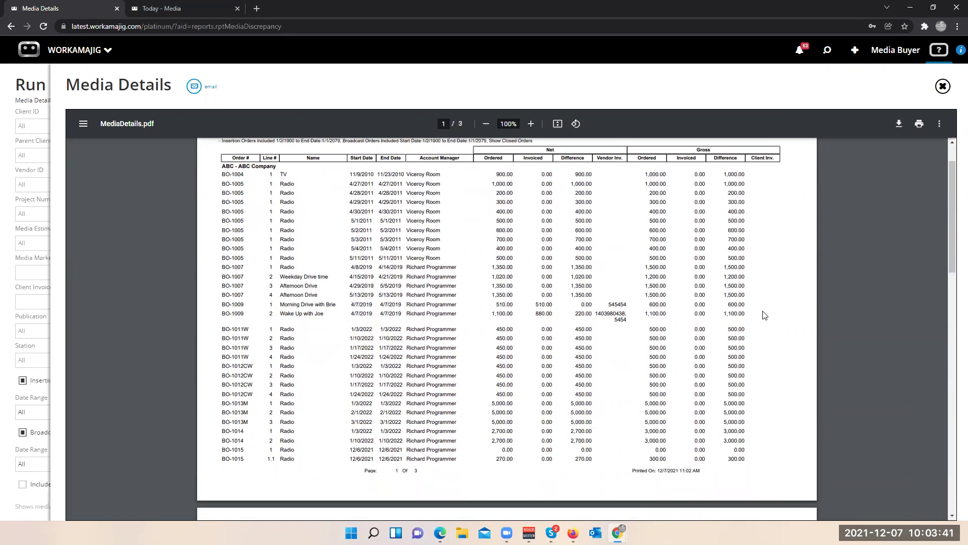
{"action": "scroll", "coordinate": [761, 314], "scroll_direction": "down", "scroll_amount": 4}
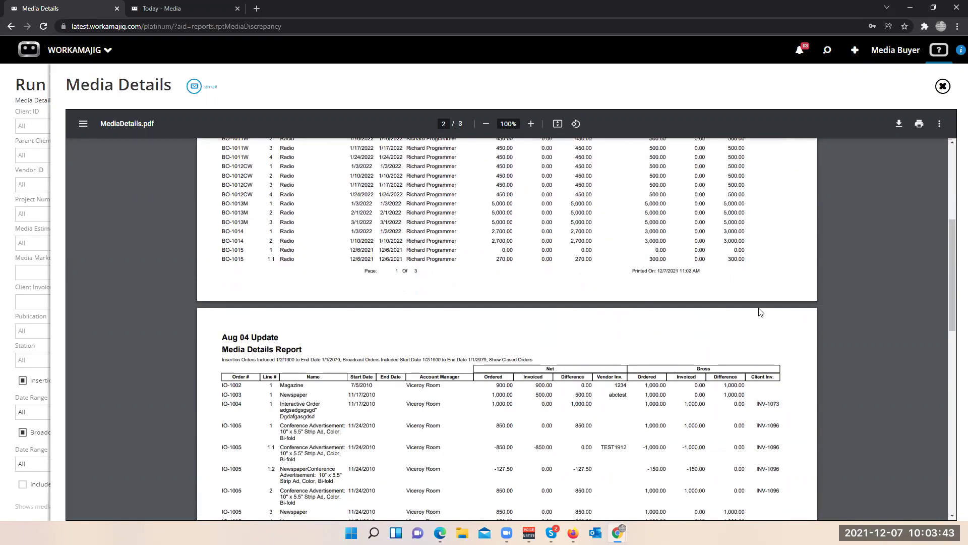
{"action": "scroll", "coordinate": [761, 312], "scroll_direction": "down", "scroll_amount": 3}
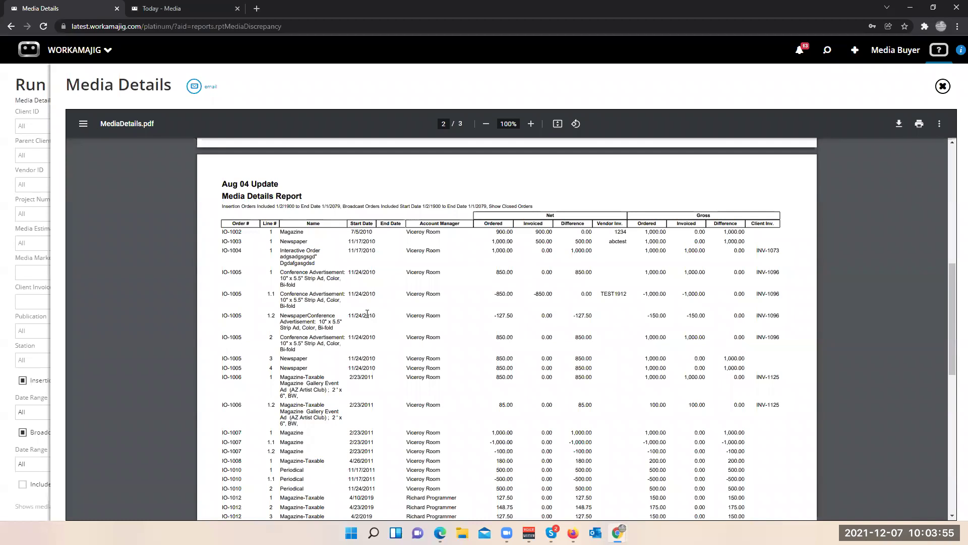
{"action": "scroll", "coordinate": [365, 303], "scroll_direction": "down", "scroll_amount": 1}
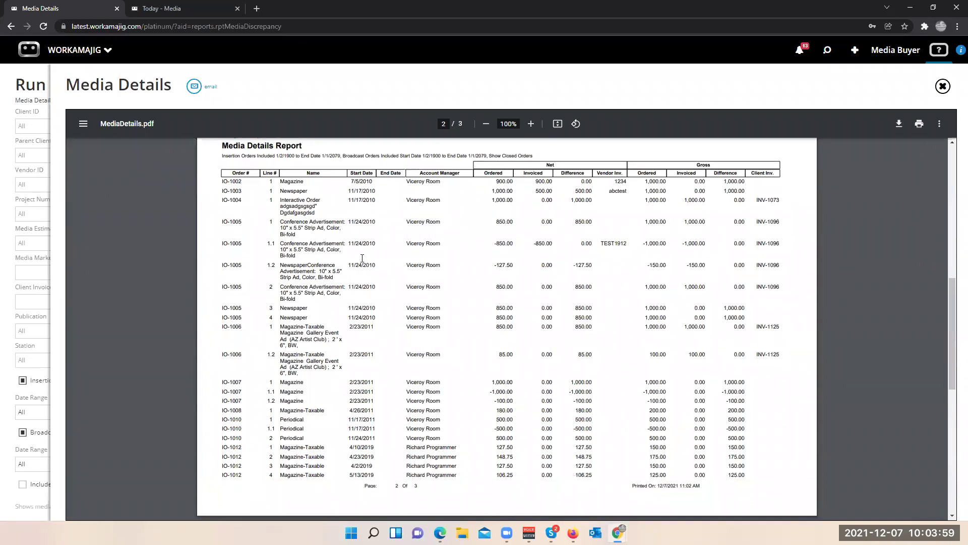
{"action": "scroll", "coordinate": [373, 298], "scroll_direction": "down", "scroll_amount": 5}
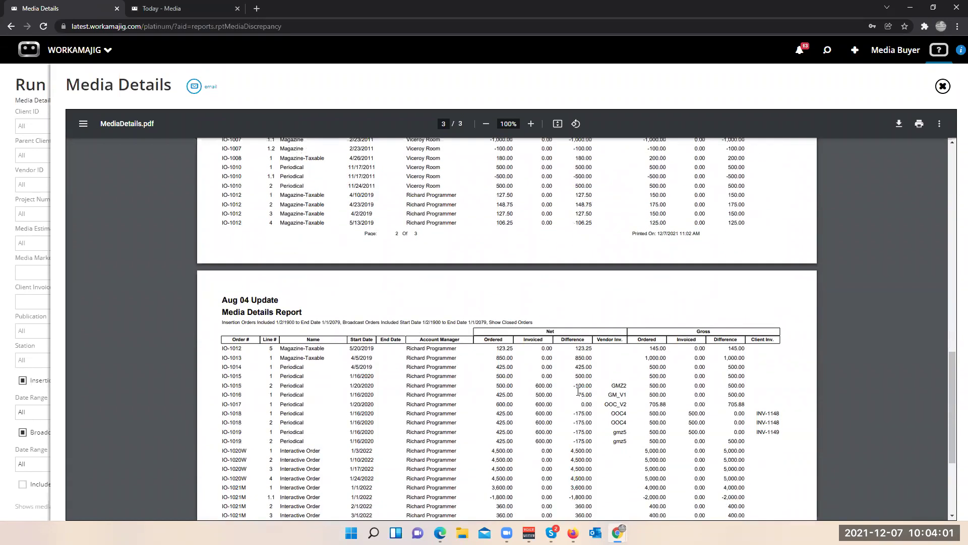
{"action": "scroll", "coordinate": [578, 392], "scroll_direction": "down", "scroll_amount": 3}
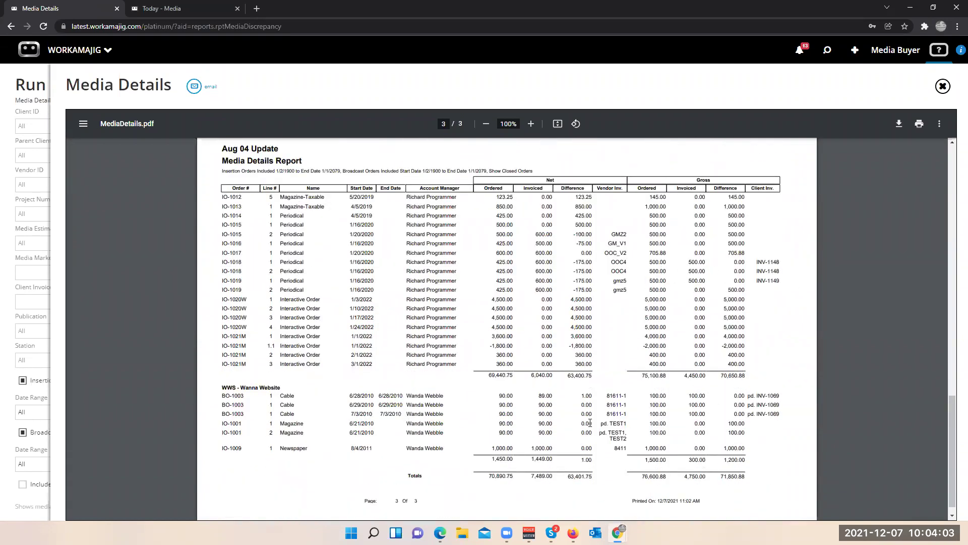
{"action": "scroll", "coordinate": [757, 385], "scroll_direction": "down", "scroll_amount": 1}
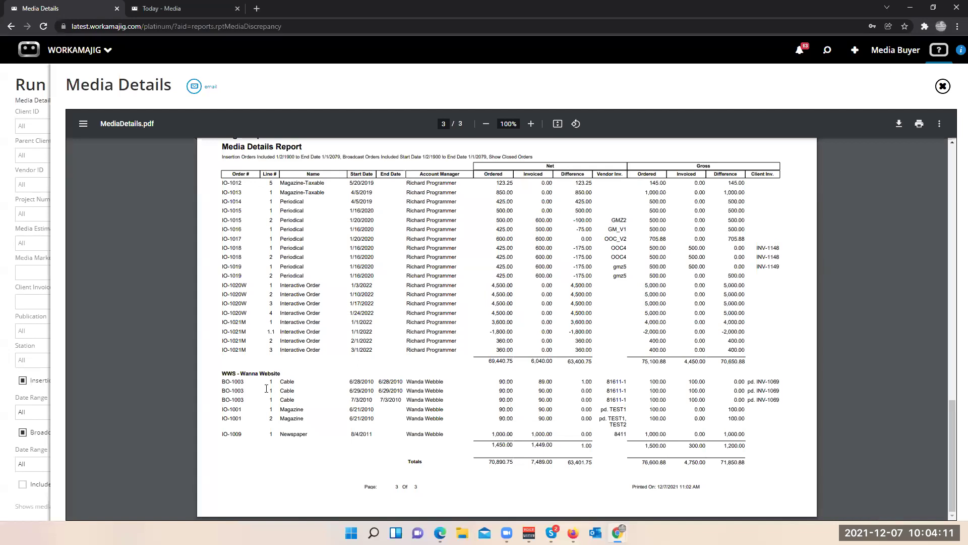
{"action": "scroll", "coordinate": [266, 388], "scroll_direction": "up", "scroll_amount": 1}
{"action": "scroll", "coordinate": [266, 388], "scroll_direction": "down", "scroll_amount": 1}
- Generate the Media Mix Analysis report as a PDF, confirm Radio totals 300.00, and close it
{"action": "left_click", "coordinate": [942, 87]}
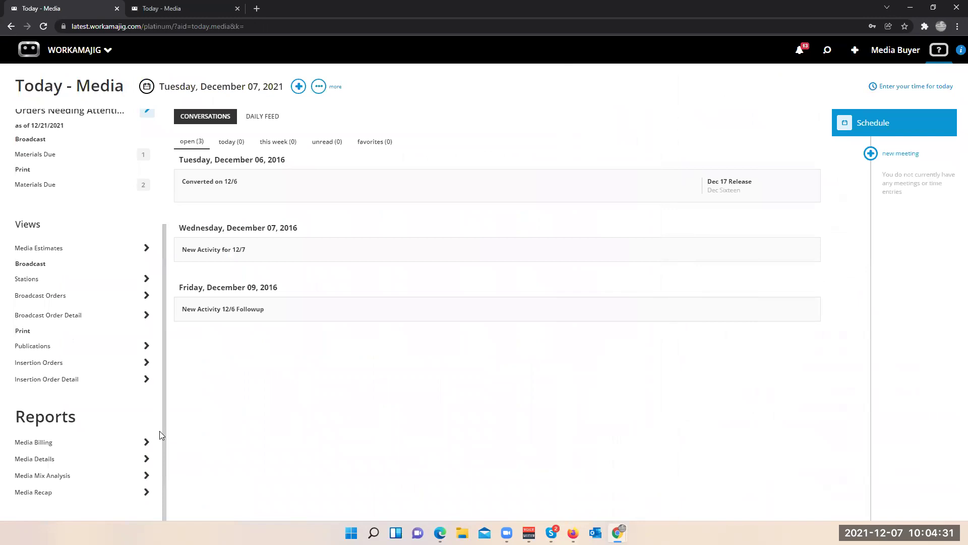
{"action": "left_click", "coordinate": [54, 478]}
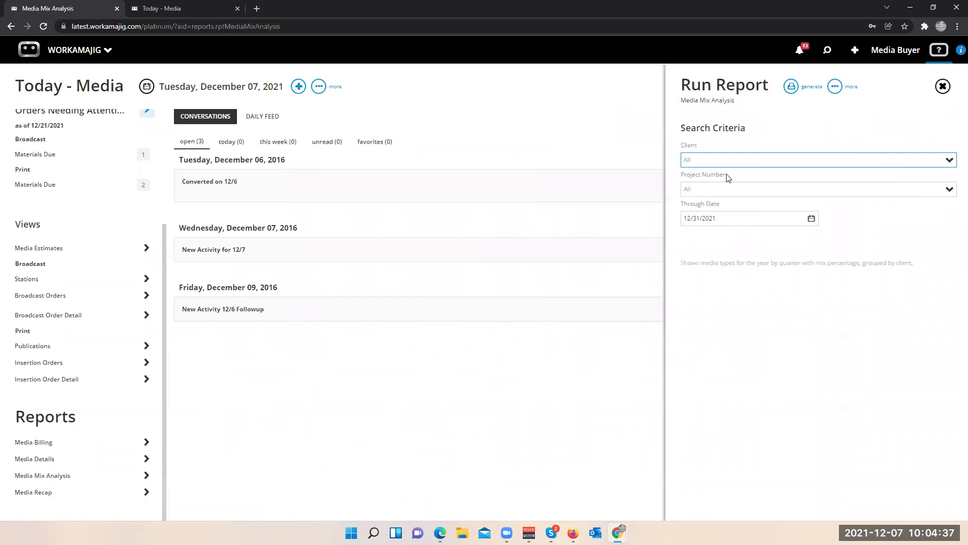
{"action": "left_click", "coordinate": [791, 86]}
{"action": "left_click", "coordinate": [762, 116]}
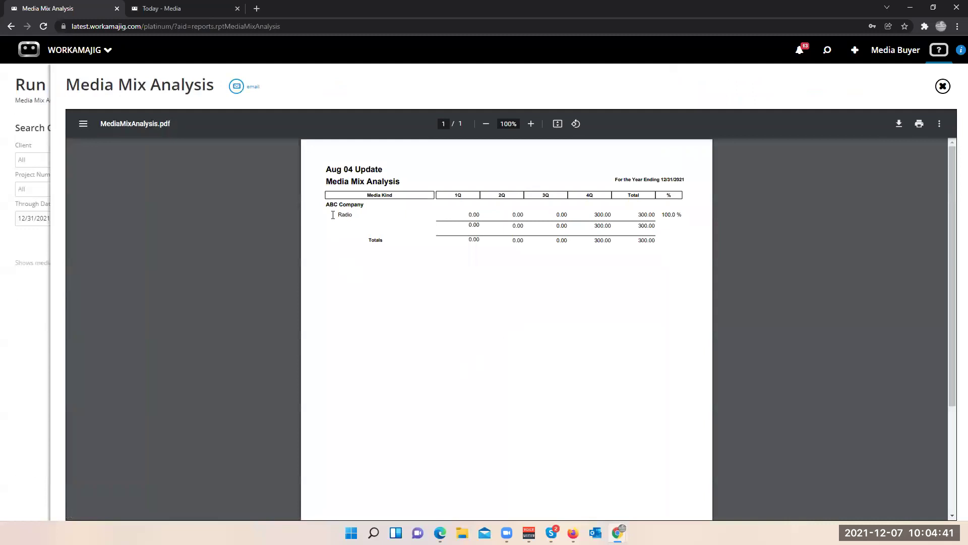
{"action": "left_click_drag", "start_coordinate": [337, 215], "coordinate": [655, 226]}
{"action": "left_click", "coordinate": [942, 86]}
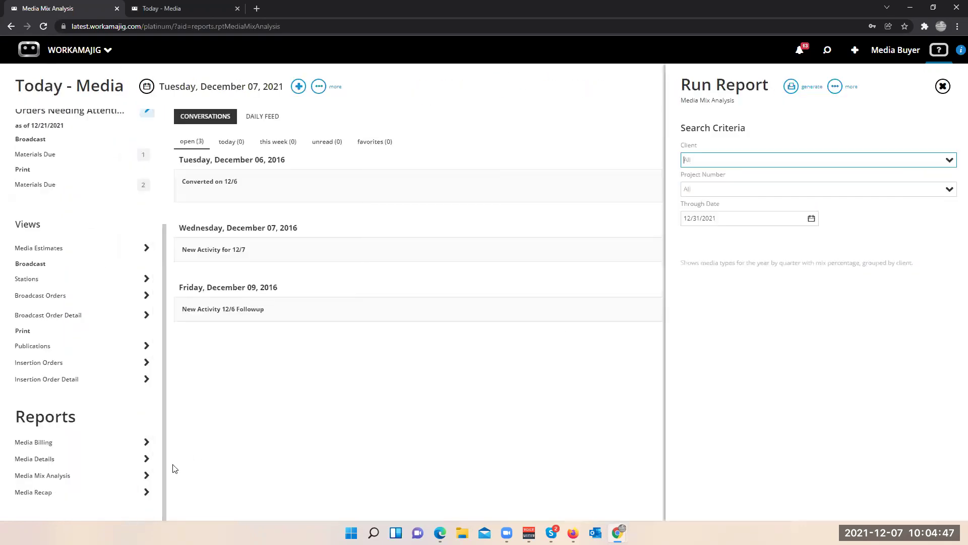
- Generate the Media Recap report as a PDF, then close it and its report settings
{"action": "left_click", "coordinate": [48, 491]}
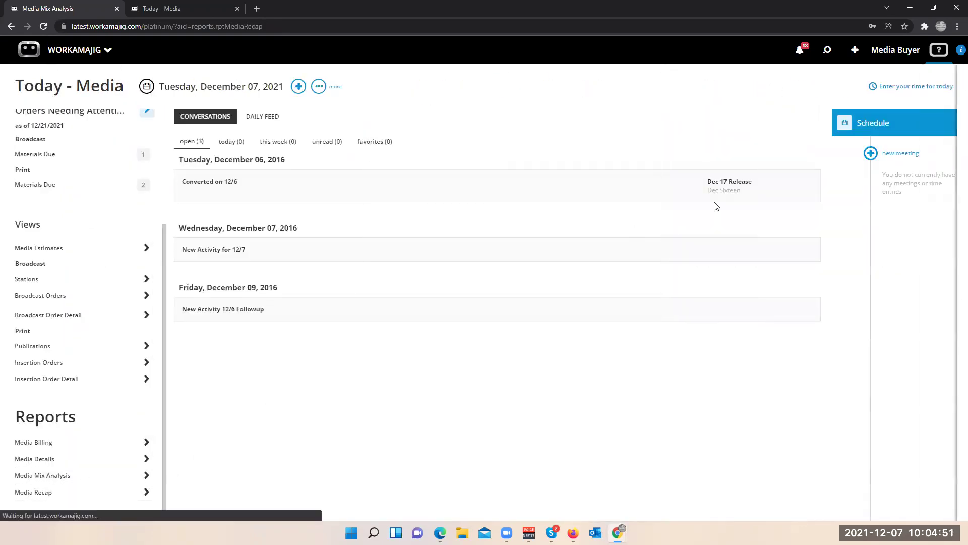
{"action": "left_click", "coordinate": [791, 86]}
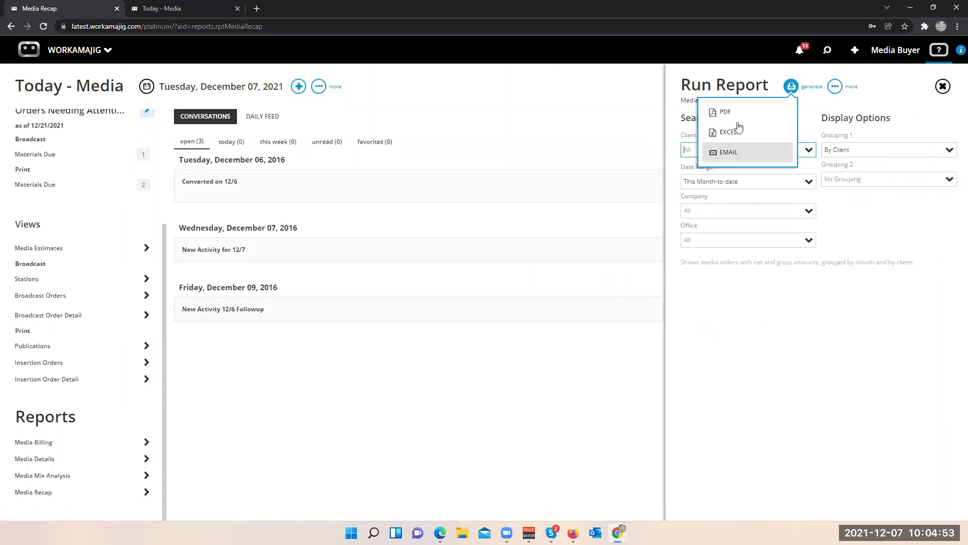
{"action": "left_click", "coordinate": [726, 112]}
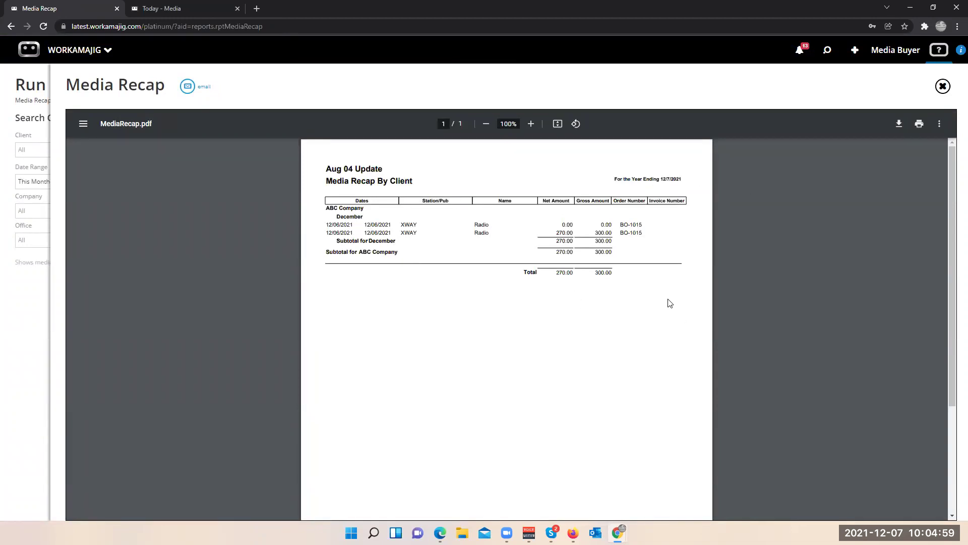
{"action": "left_click", "coordinate": [941, 89]}
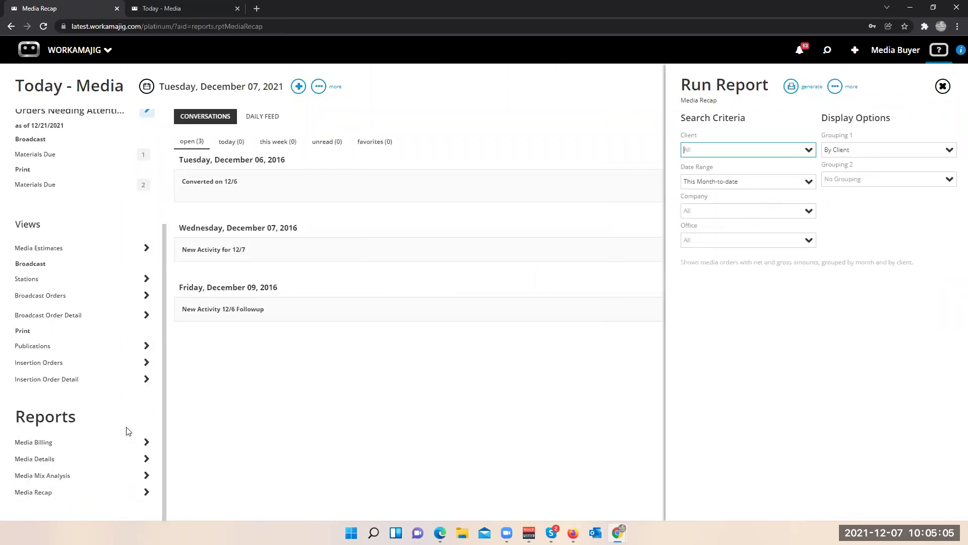
{"action": "left_click", "coordinate": [164, 379]}
{"action": "scroll", "coordinate": [172, 378], "scroll_direction": "down", "scroll_amount": 1}
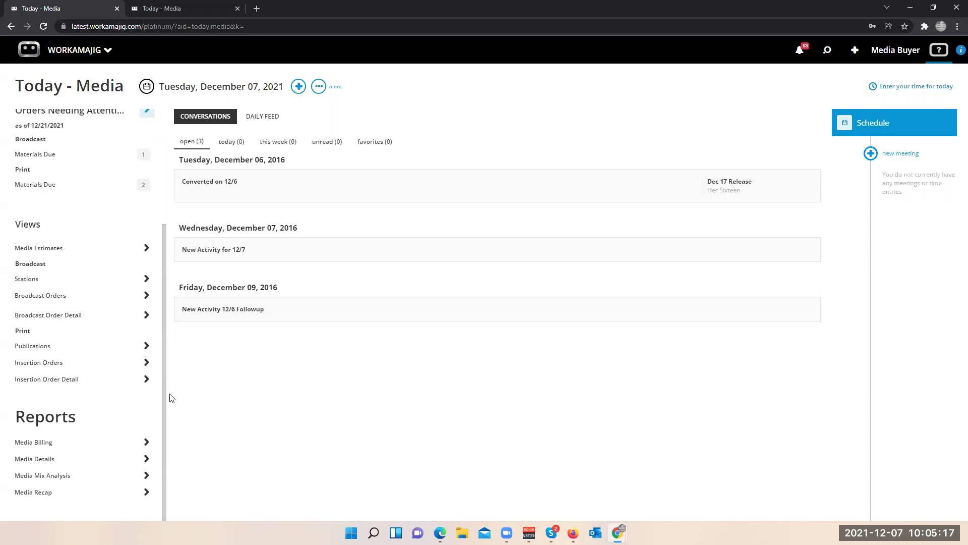
{"action": "left_click_drag", "start_coordinate": [165, 363], "coordinate": [182, 265]}
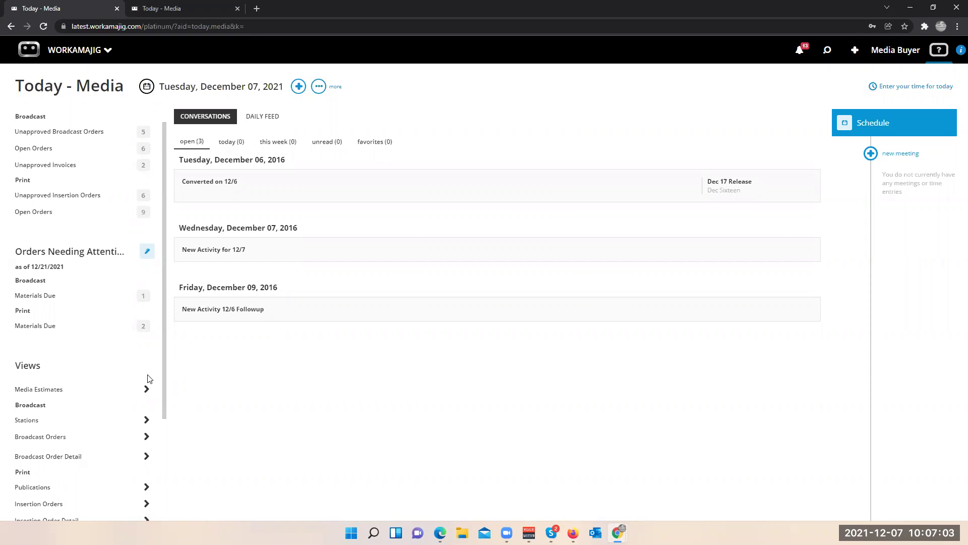
{"action": "left_click", "coordinate": [81, 50]}
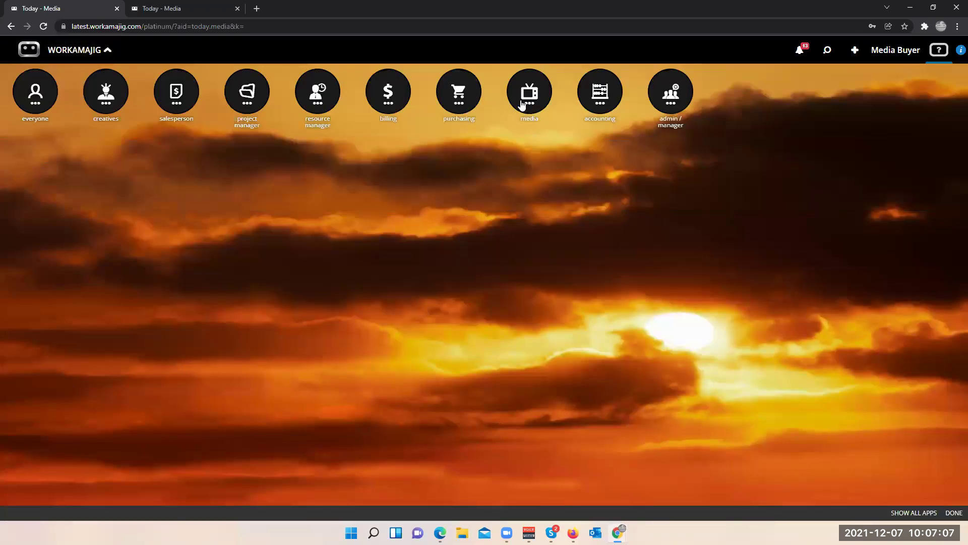
- From Today - Billing, open media mass billing and tick the 1234 and both IO-1005 orders
{"action": "left_click", "coordinate": [387, 99]}
{"action": "left_click", "coordinate": [34, 183]}
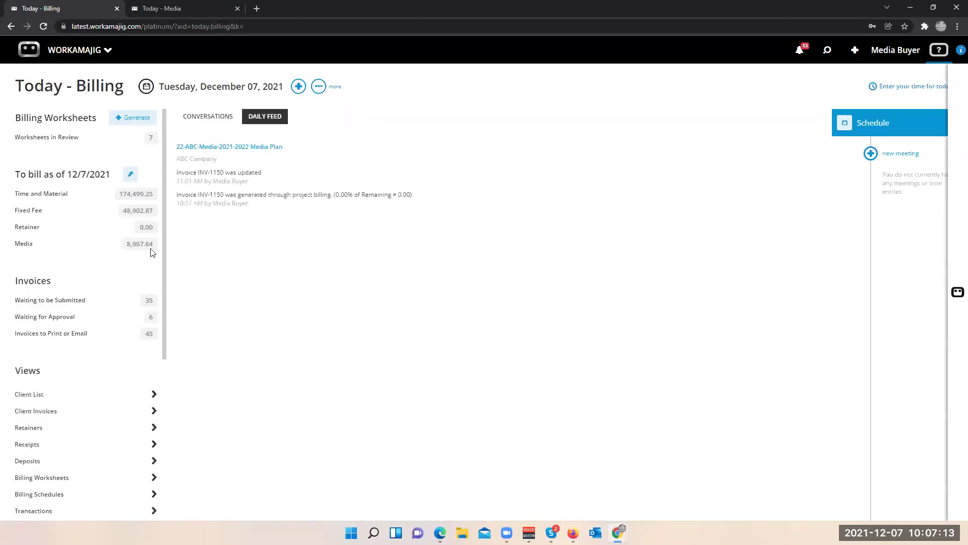
{"action": "left_click", "coordinate": [142, 248]}
{"action": "left_click", "coordinate": [76, 293]}
{"action": "left_click", "coordinate": [75, 332]}
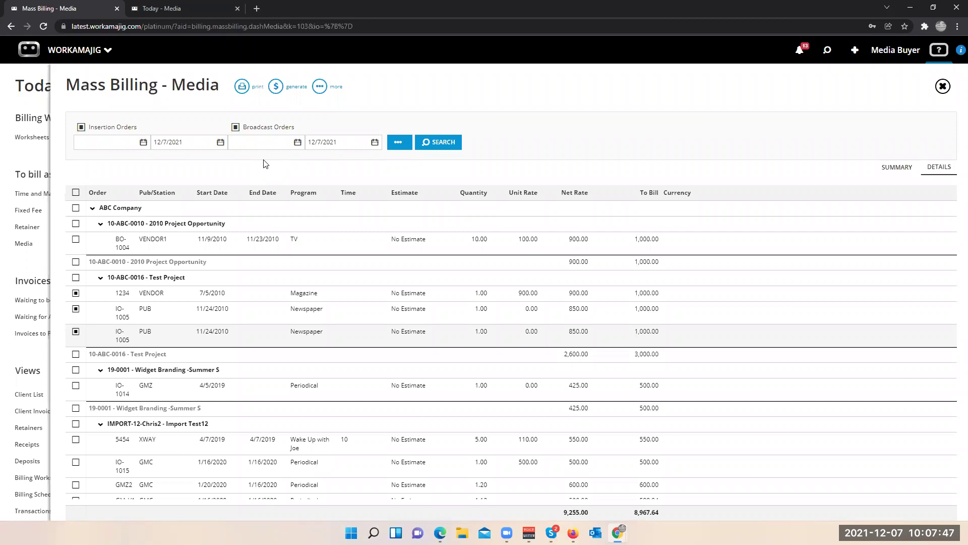
- Open IO-1021M from recent items, close it, browse Recent again, then close Mass Billing and Search
{"action": "left_click", "coordinate": [827, 50]}
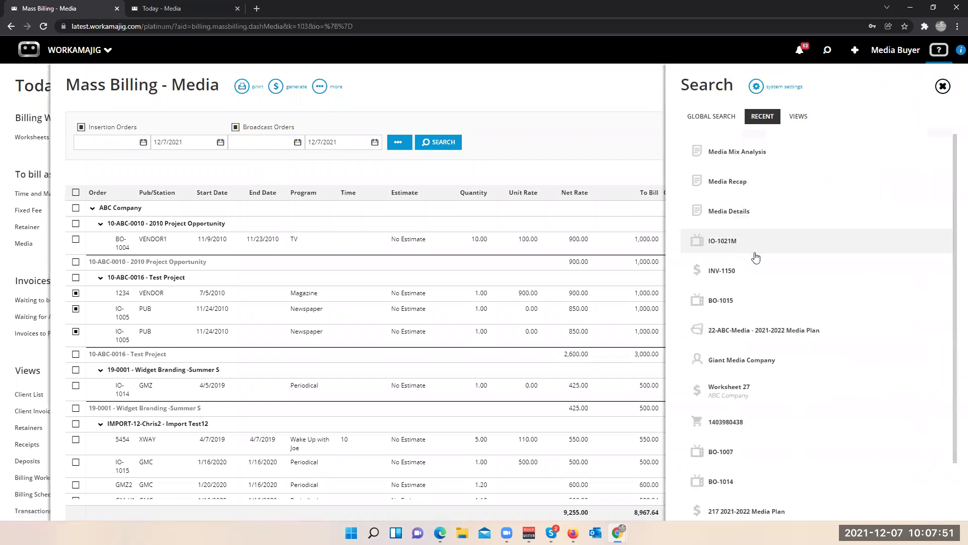
{"action": "left_click", "coordinate": [721, 241]}
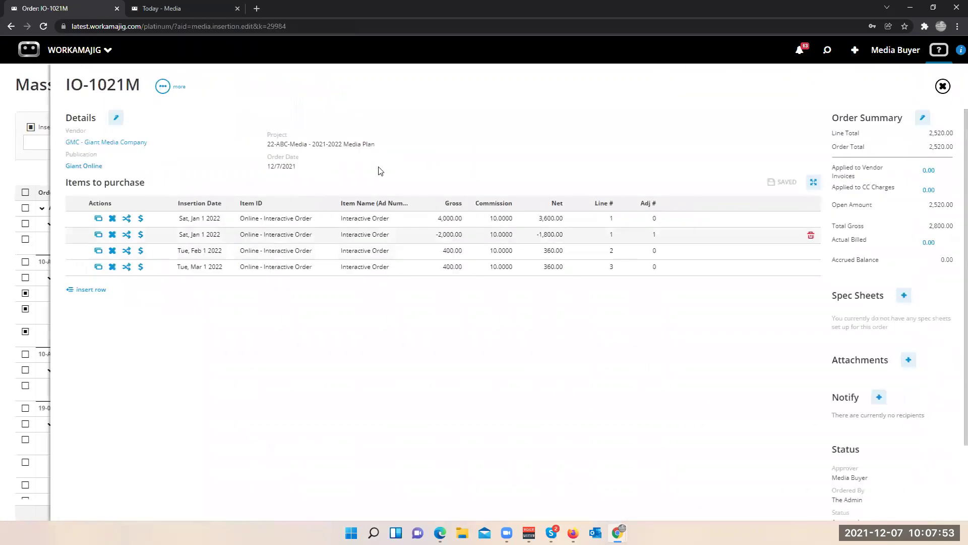
{"action": "left_click", "coordinate": [9, 323]}
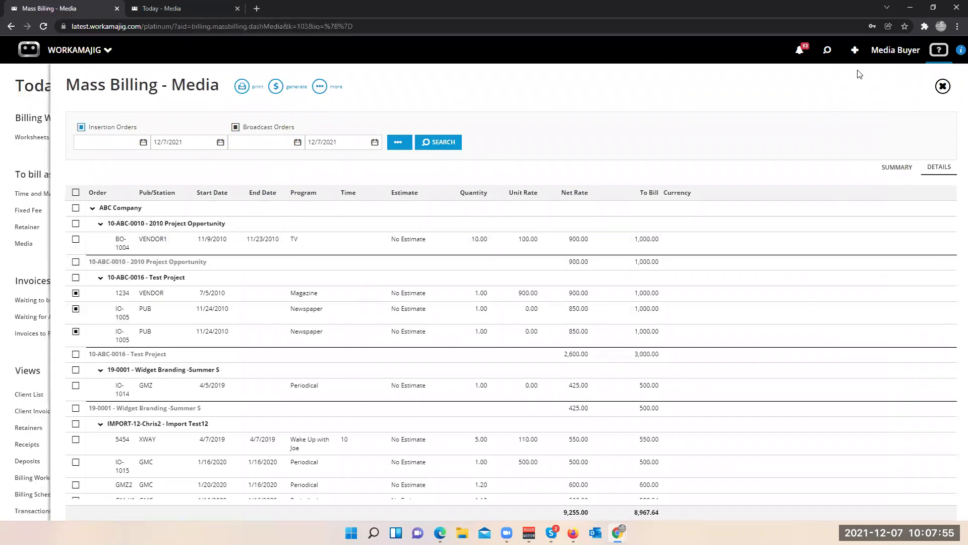
{"action": "left_click", "coordinate": [827, 50]}
{"action": "scroll", "coordinate": [786, 312], "scroll_direction": "down", "scroll_amount": 2}
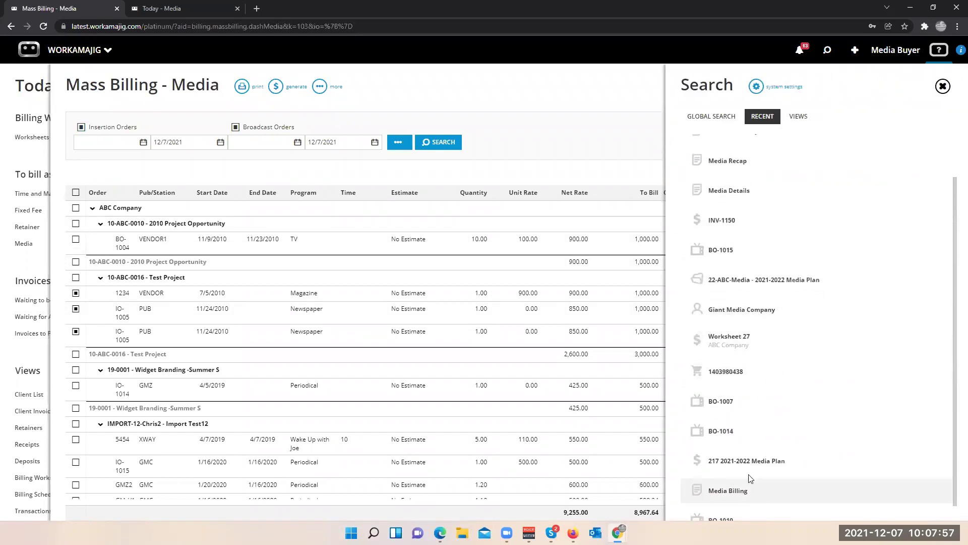
{"action": "scroll", "coordinate": [755, 460], "scroll_direction": "up", "scroll_amount": 1}
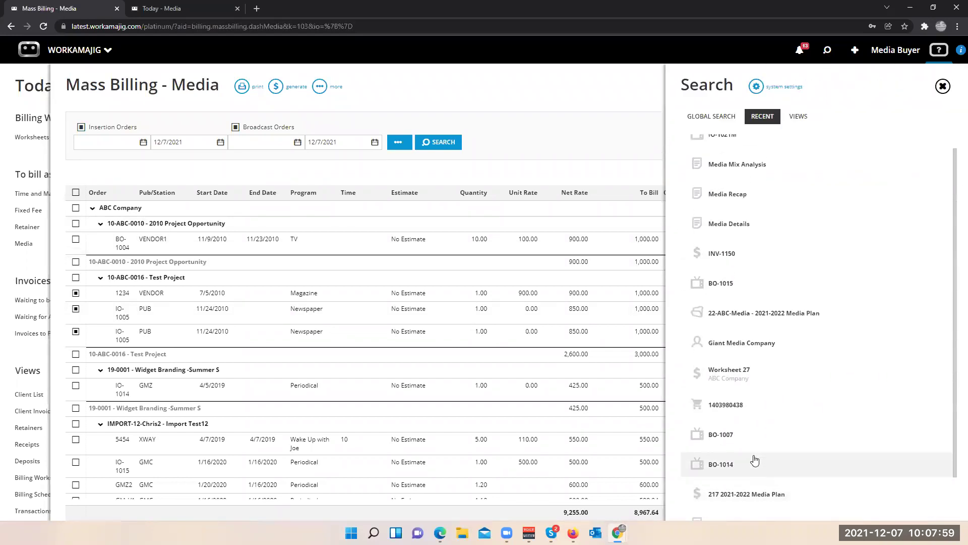
{"action": "scroll", "coordinate": [755, 460], "scroll_direction": "down", "scroll_amount": 1}
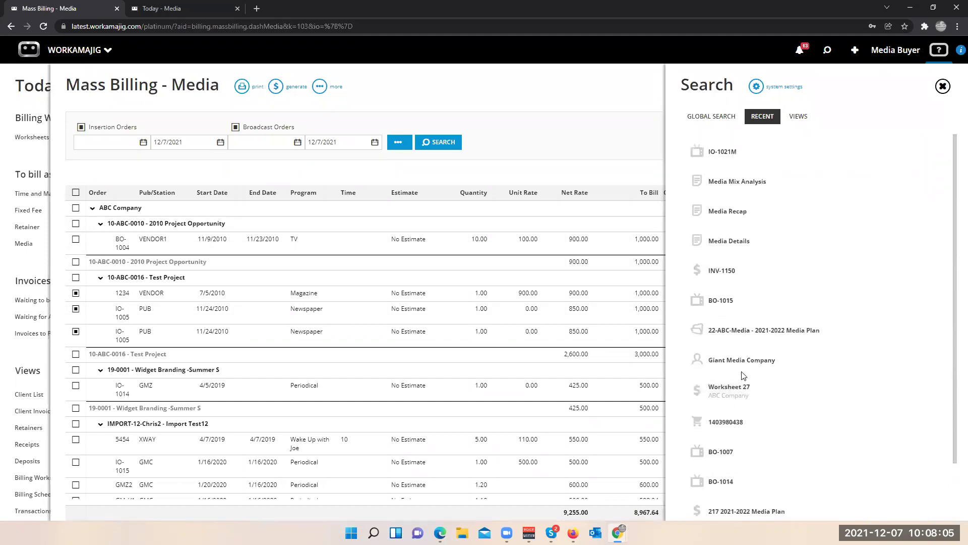
{"action": "scroll", "coordinate": [731, 365], "scroll_direction": "up", "scroll_amount": 1}
{"action": "scroll", "coordinate": [732, 365], "scroll_direction": "up", "scroll_amount": 2}
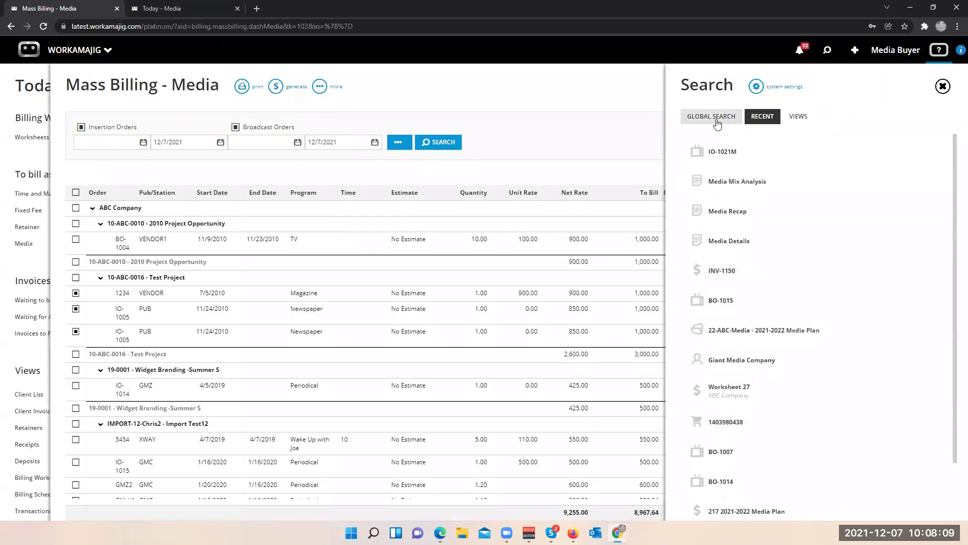
{"action": "left_click", "coordinate": [31, 270]}
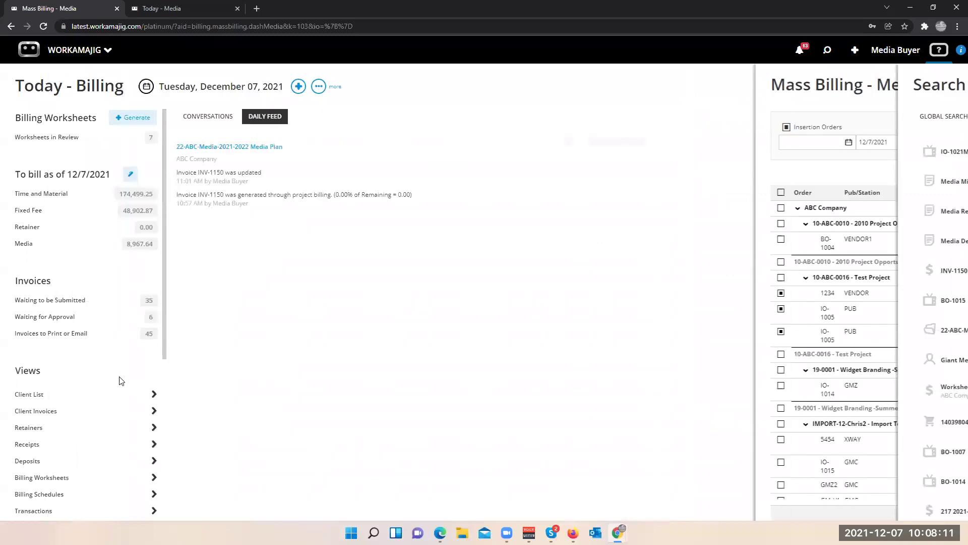
{"action": "left_click", "coordinate": [28, 49]}
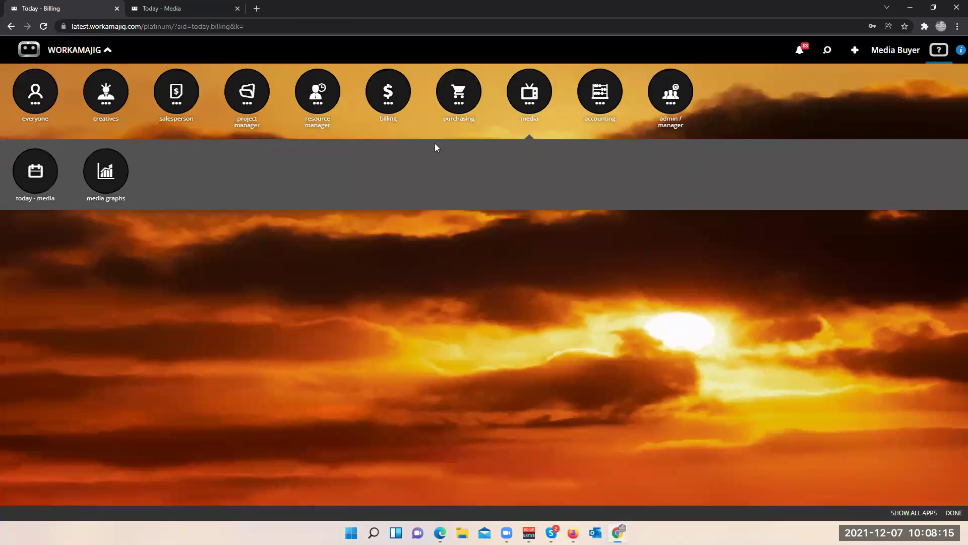
{"action": "left_click", "coordinate": [235, 333]}
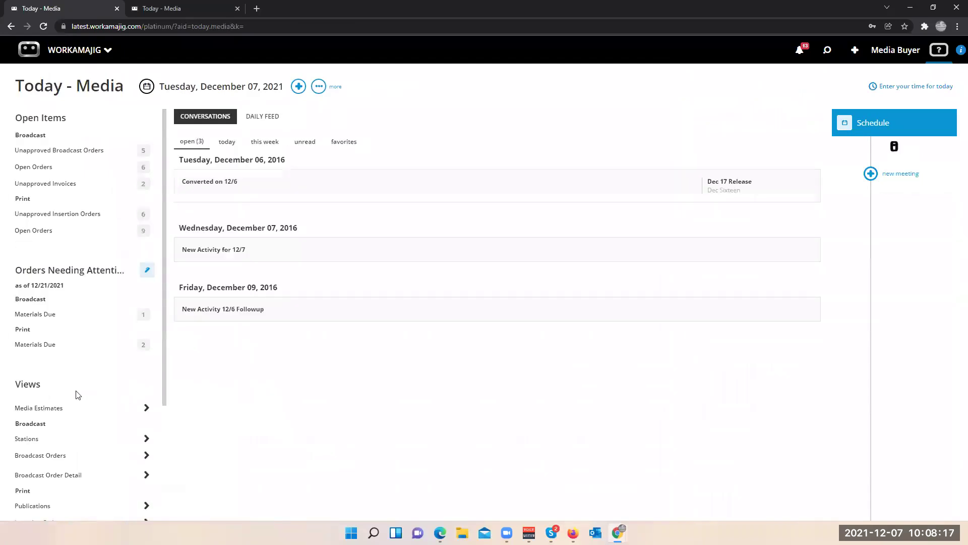
{"action": "left_click", "coordinate": [42, 314]}
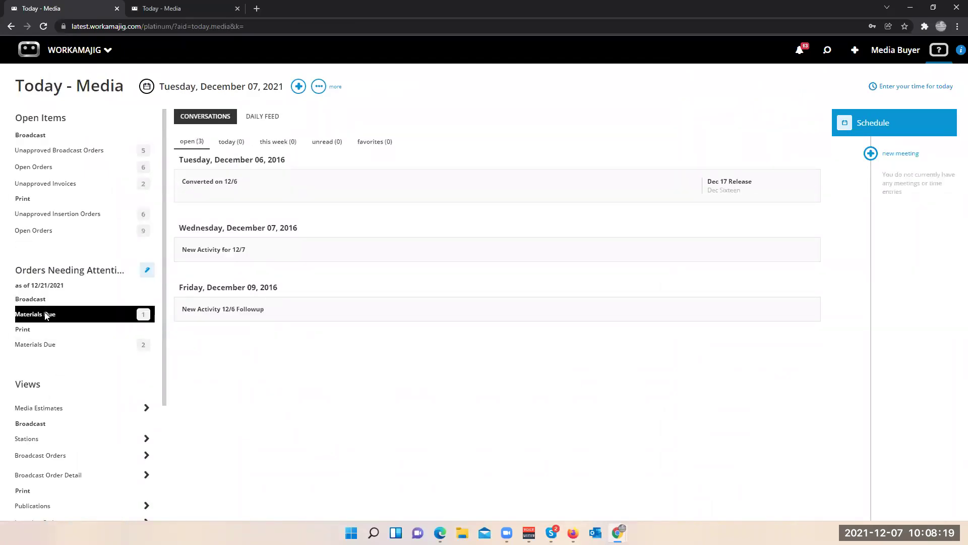
{"action": "left_click", "coordinate": [378, 183]}
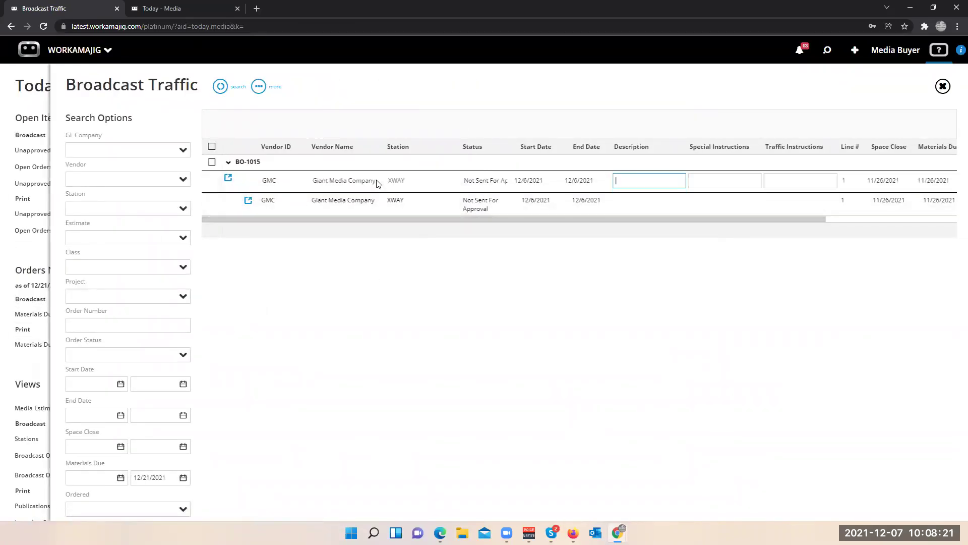
{"action": "left_click", "coordinate": [367, 207]}
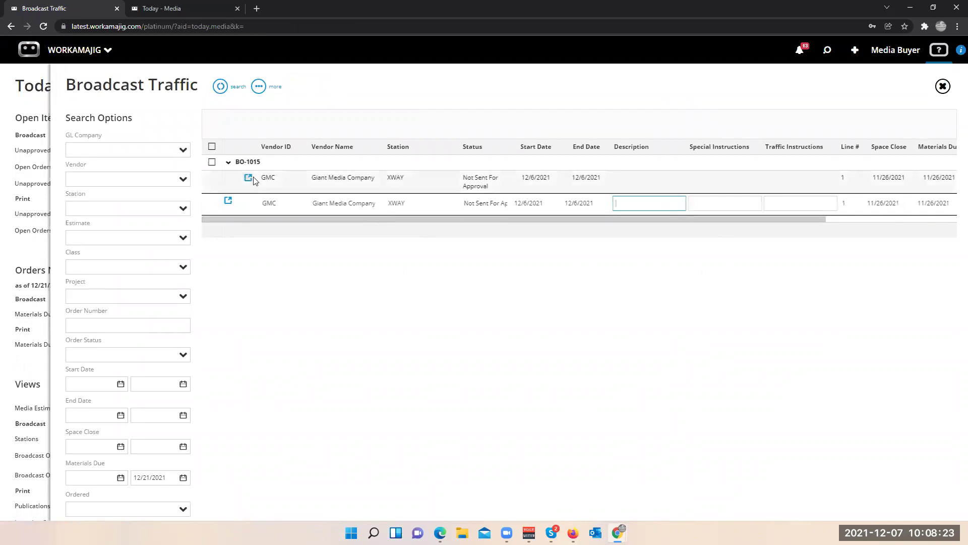
{"action": "left_click", "coordinate": [245, 184]}
{"action": "left_click", "coordinate": [229, 179]}
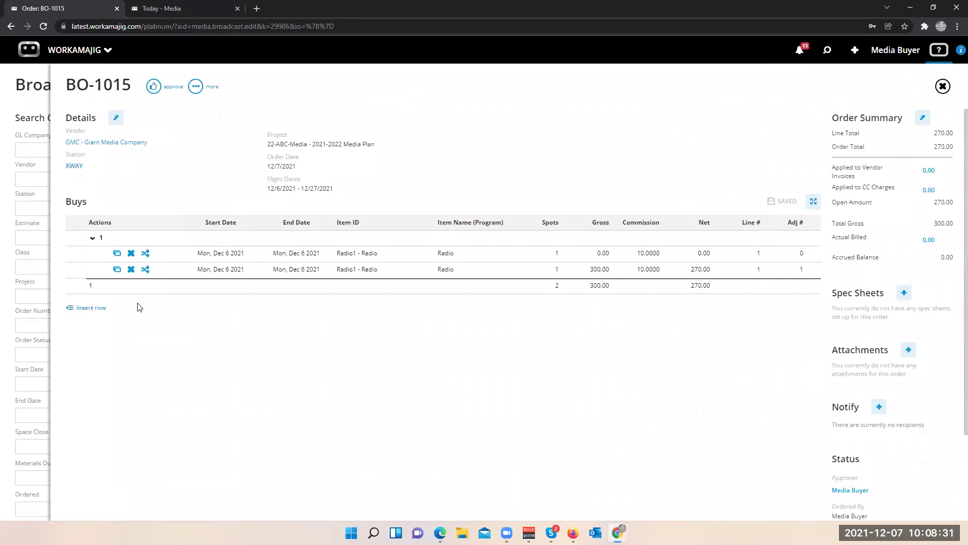
- Insert a BO-1015 buy line dated 12/13/2021 with days MWF and save the order
{"action": "left_click", "coordinate": [94, 309]}
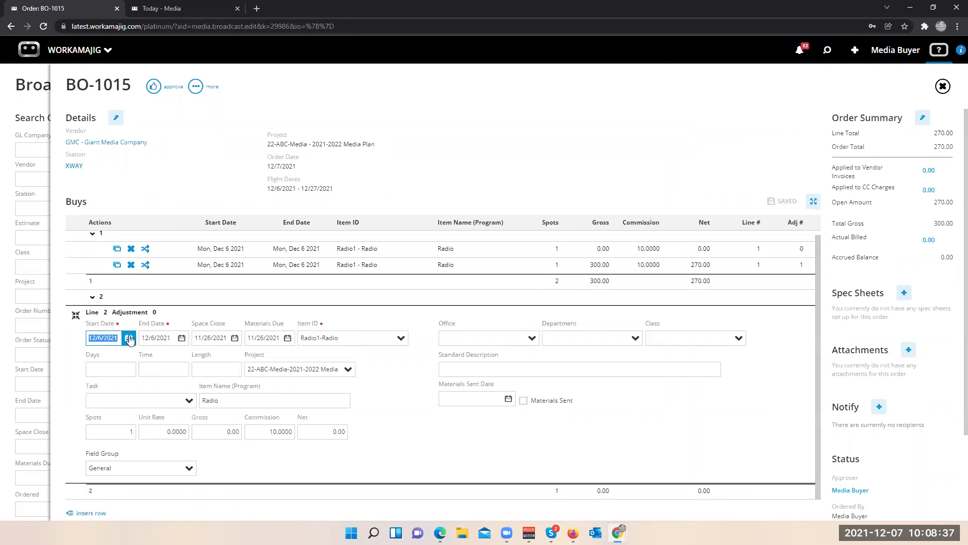
{"action": "left_click", "coordinate": [130, 338]}
{"action": "left_click", "coordinate": [46, 410]}
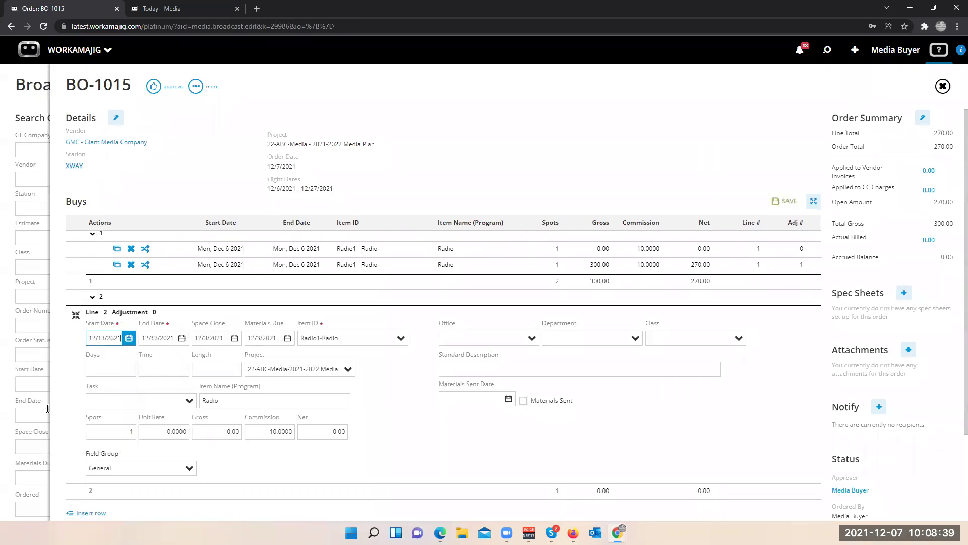
{"action": "left_click", "coordinate": [109, 369]}
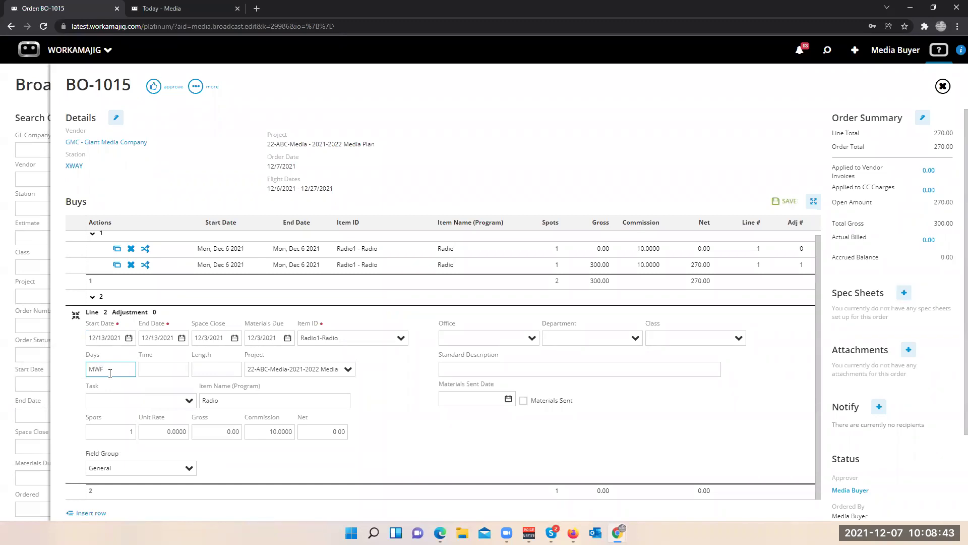
{"action": "left_click", "coordinate": [158, 373]}
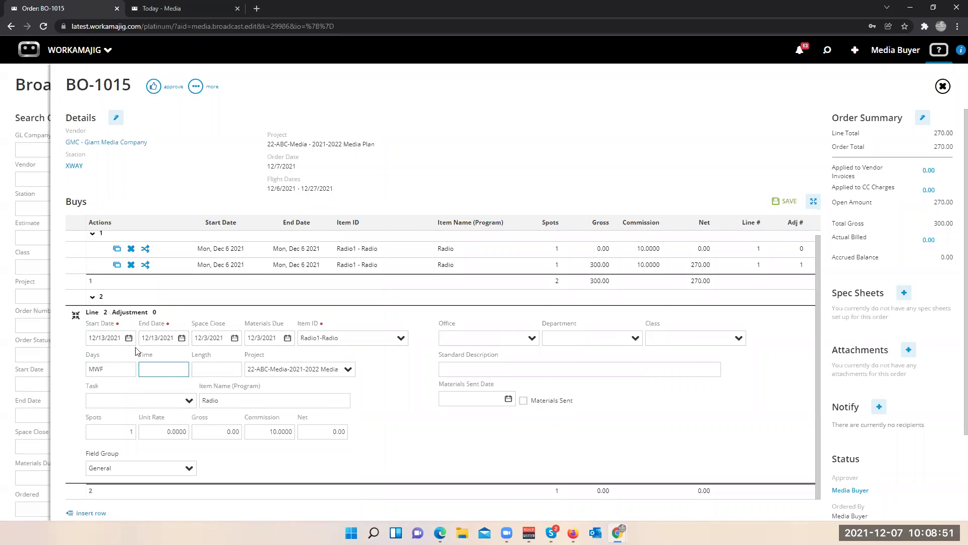
{"action": "left_click", "coordinate": [52, 323]}
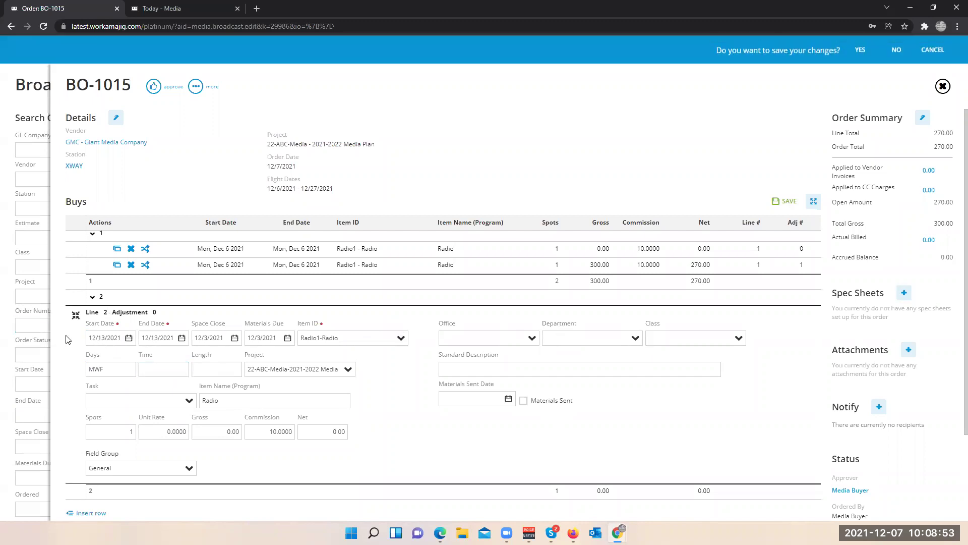
{"action": "left_click", "coordinate": [775, 202]}
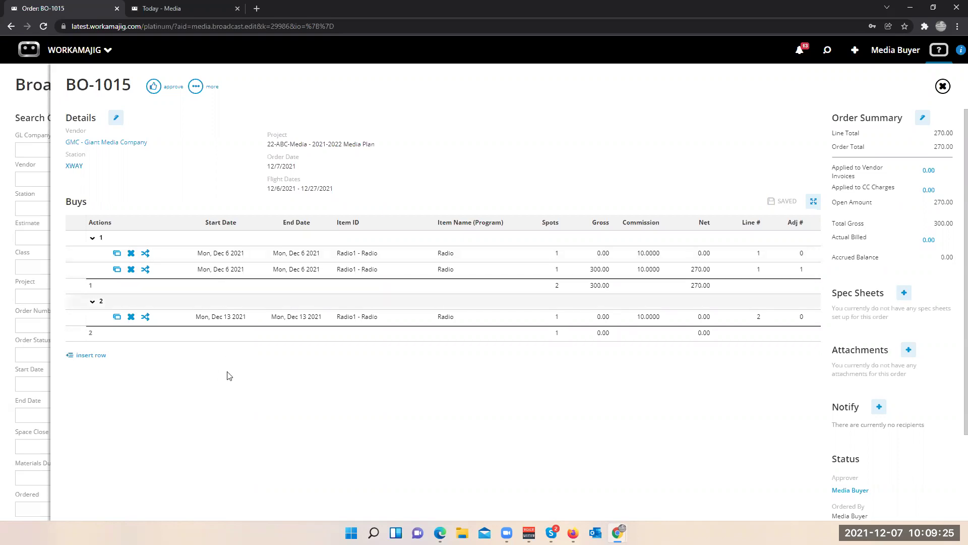
{"action": "left_click", "coordinate": [209, 257]}
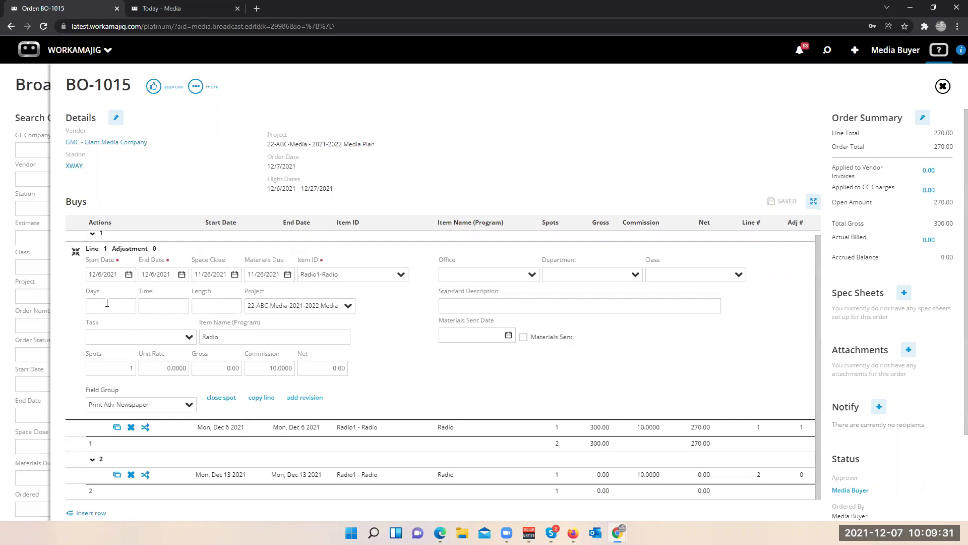
- Close the line editor, approve BO-1015, reload the page, and open the recent-items list
{"action": "left_click", "coordinate": [232, 186]}
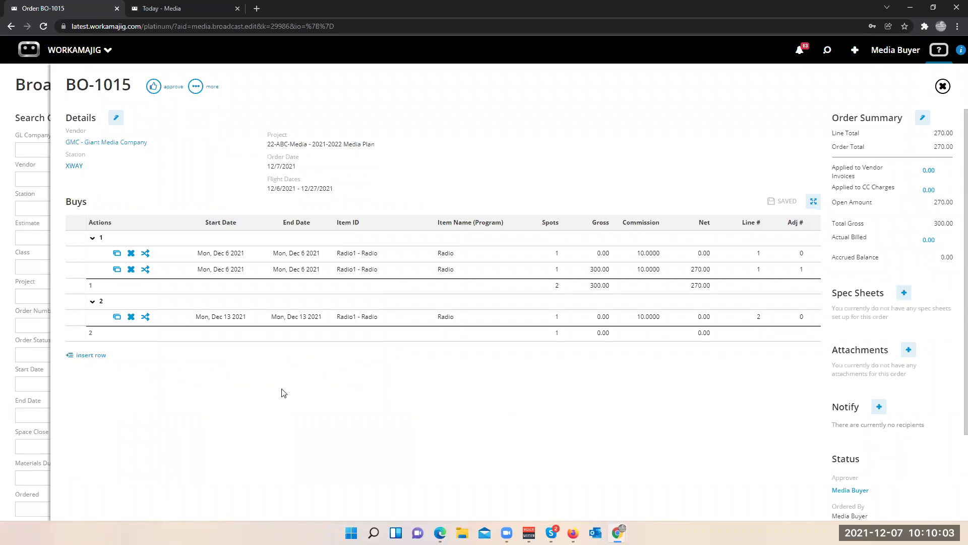
{"action": "left_click", "coordinate": [154, 86]}
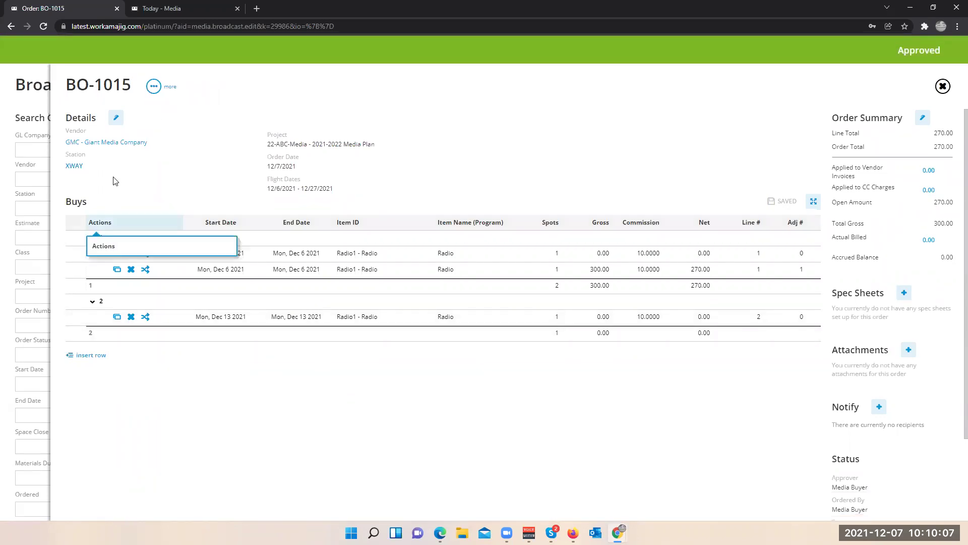
{"action": "left_click", "coordinate": [44, 27]}
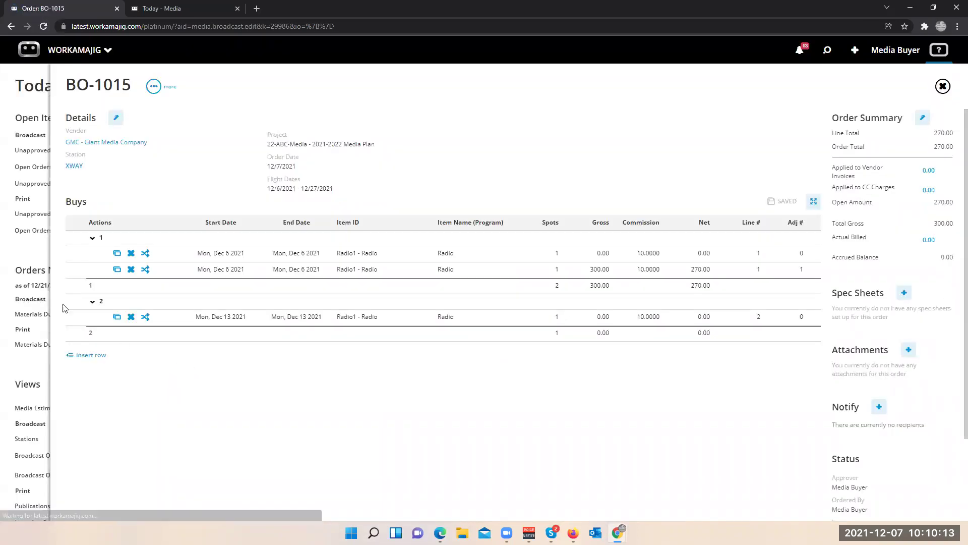
{"action": "left_click", "coordinate": [827, 50]}
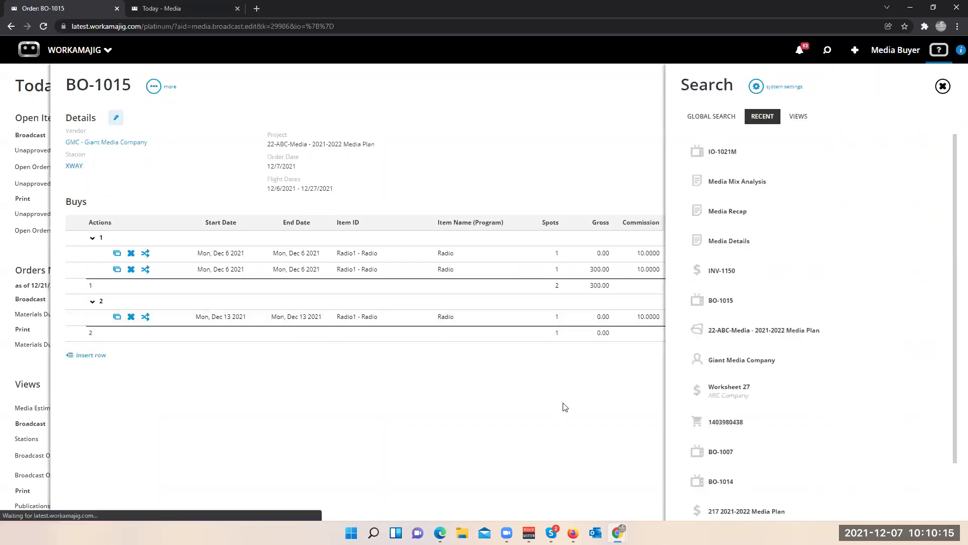
- Open BO-1007 from the recent items, approve it, and reload the order page
{"action": "scroll", "coordinate": [730, 456], "scroll_direction": "down", "scroll_amount": 1}
{"action": "left_click", "coordinate": [722, 395]}
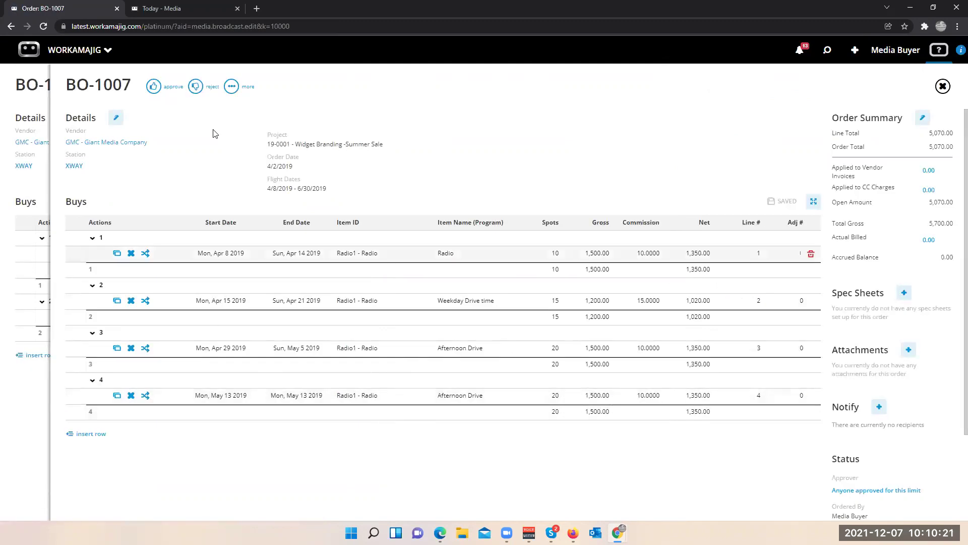
{"action": "left_click", "coordinate": [154, 86]}
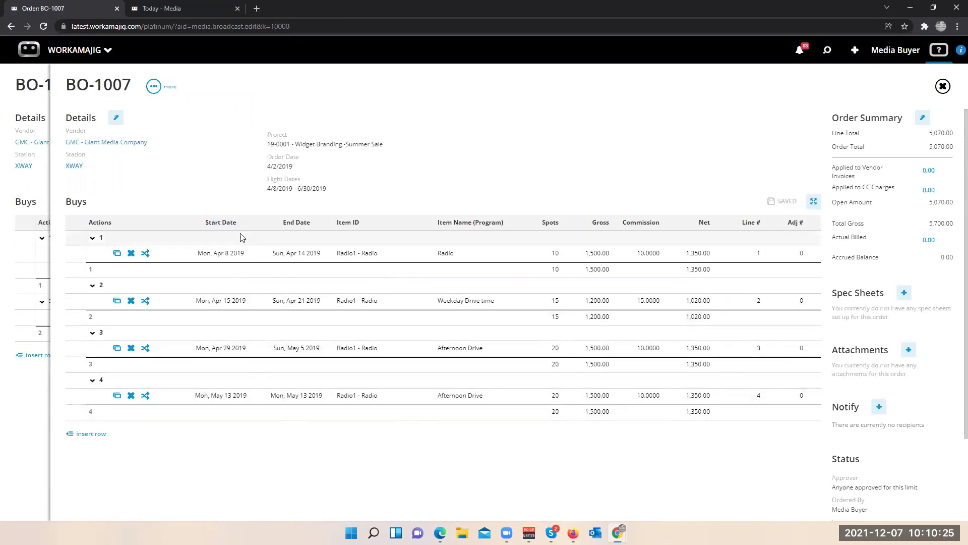
{"action": "left_click", "coordinate": [43, 26]}
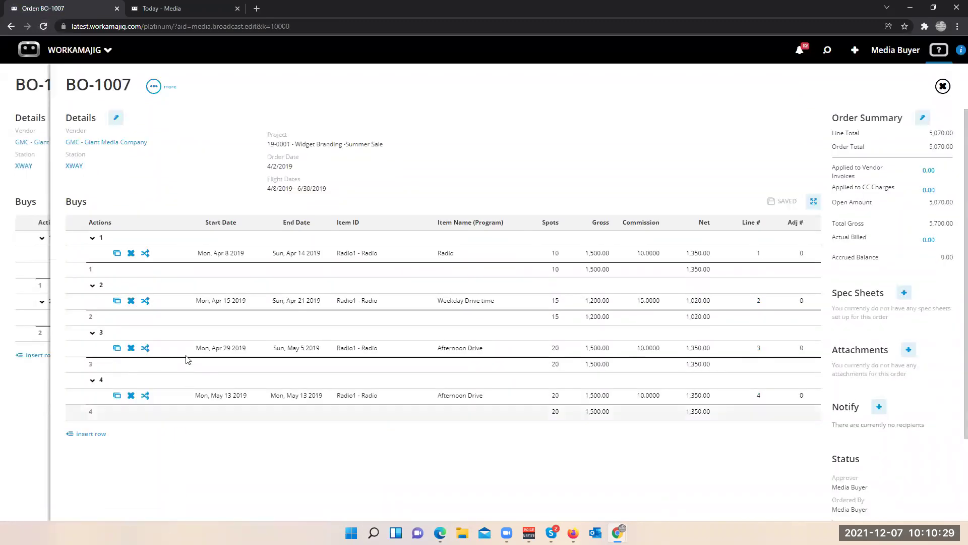
{"action": "left_click", "coordinate": [154, 86]}
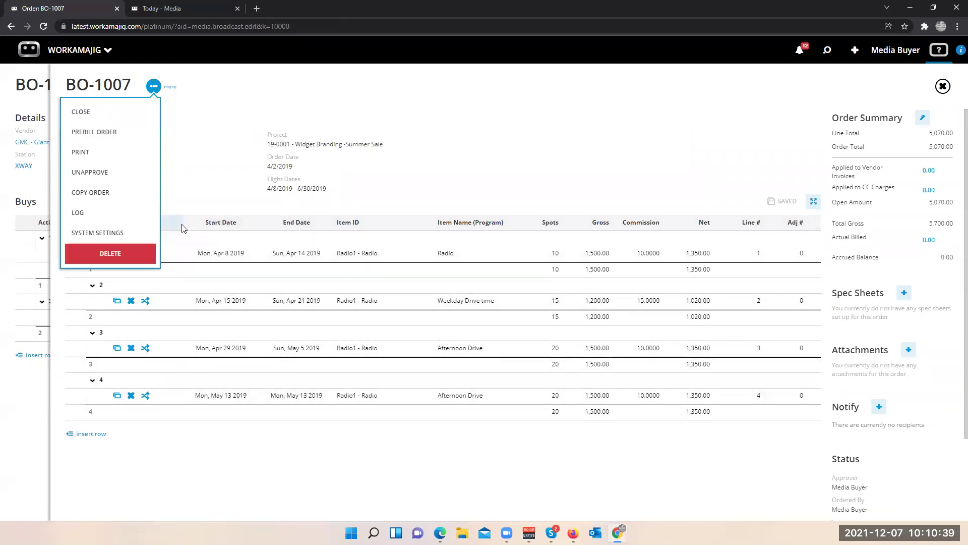
- Prebill BO-1007 into invoice INV-1151 for 5,700.00 and list its 4,195.22 of open advance billings
{"action": "left_click", "coordinate": [119, 134]}
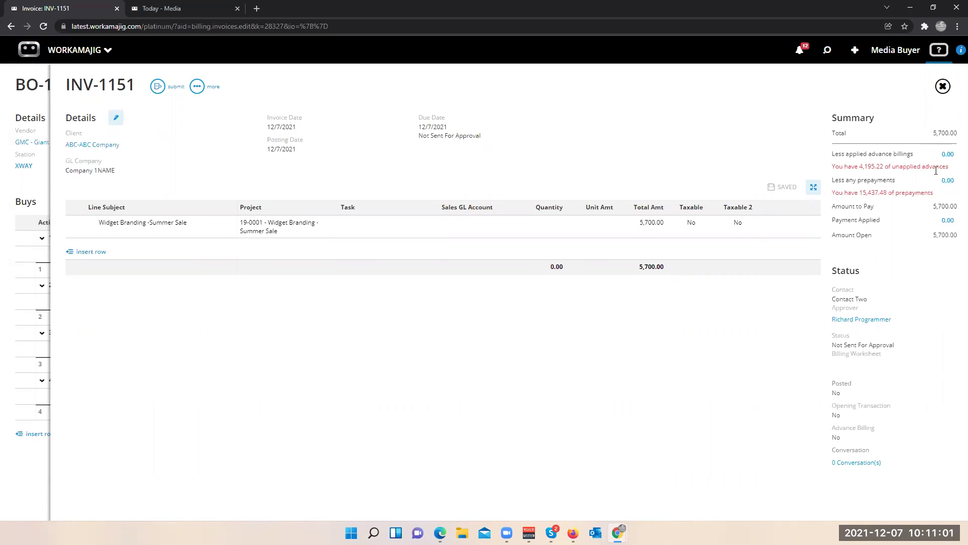
{"action": "left_click", "coordinate": [947, 155]}
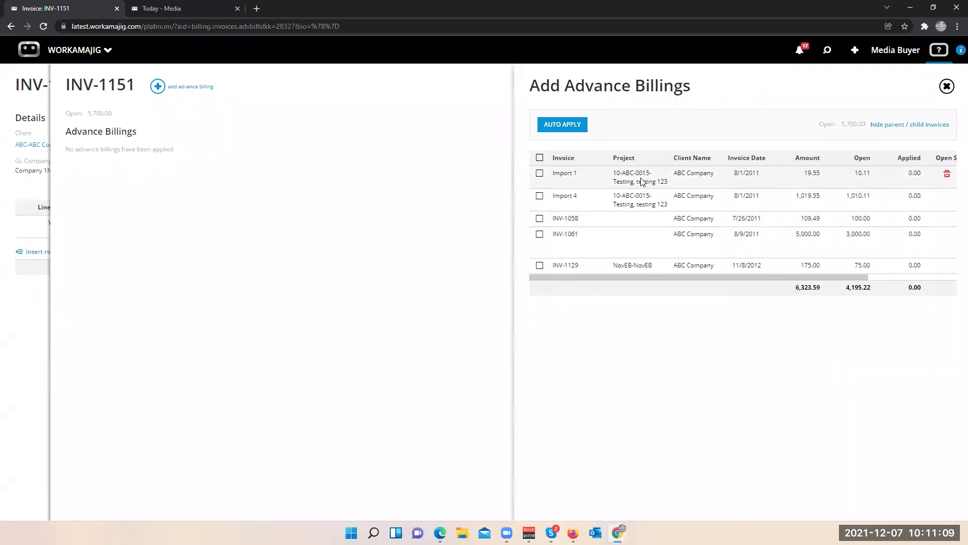
- Apply the 10.11 Import 1 advance to INV-1151, leaving 5,689.89 to pay
{"action": "left_click", "coordinate": [540, 173]}
{"action": "left_click", "coordinate": [575, 129]}
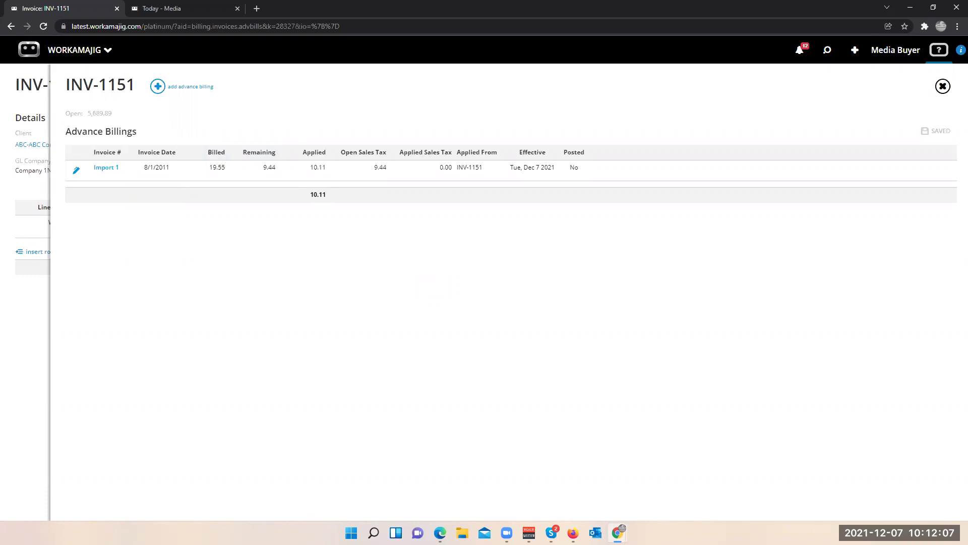
{"action": "left_click", "coordinate": [17, 330]}
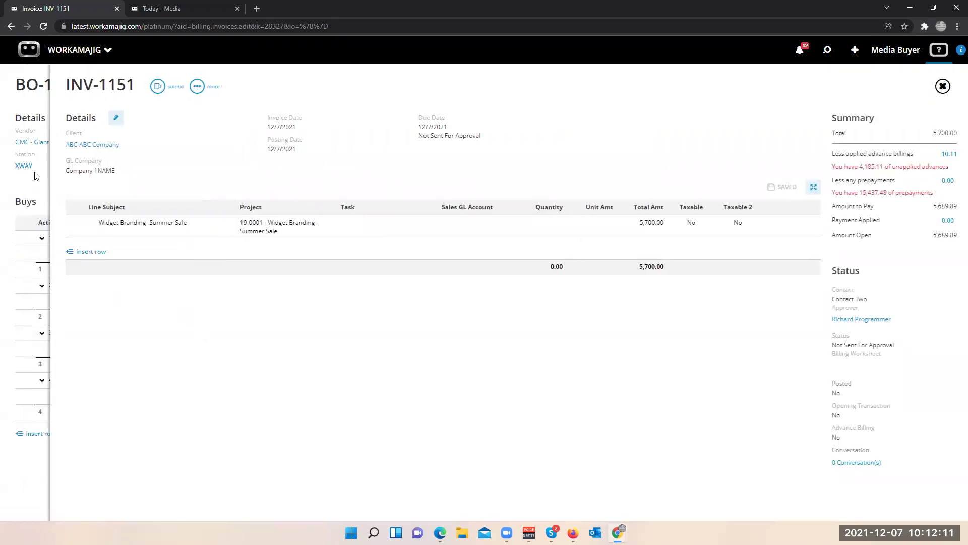
- Close invoice INV-1151 and return to order BO-1007, now 5,700.00 billed with 0.00 accrued
{"action": "left_click", "coordinate": [44, 181]}
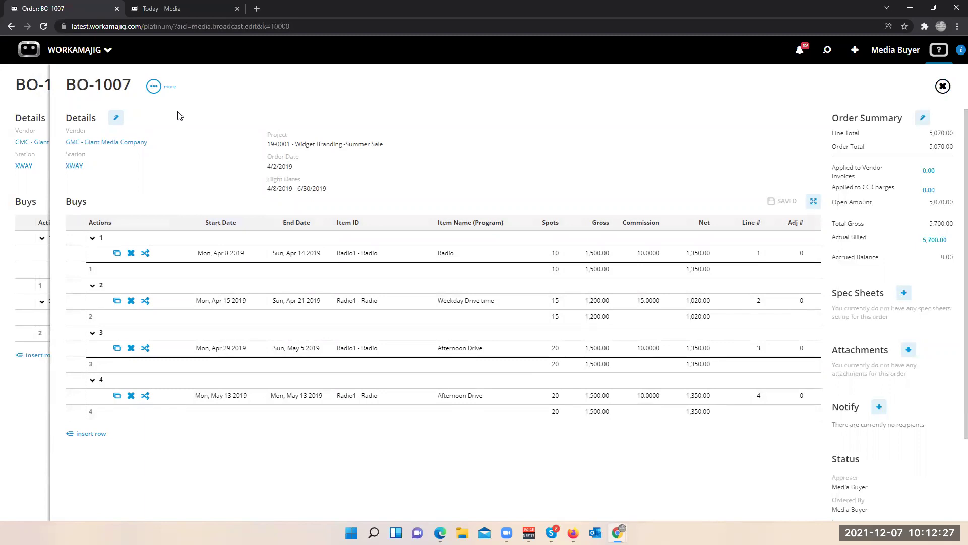
{"action": "left_click", "coordinate": [154, 88]}
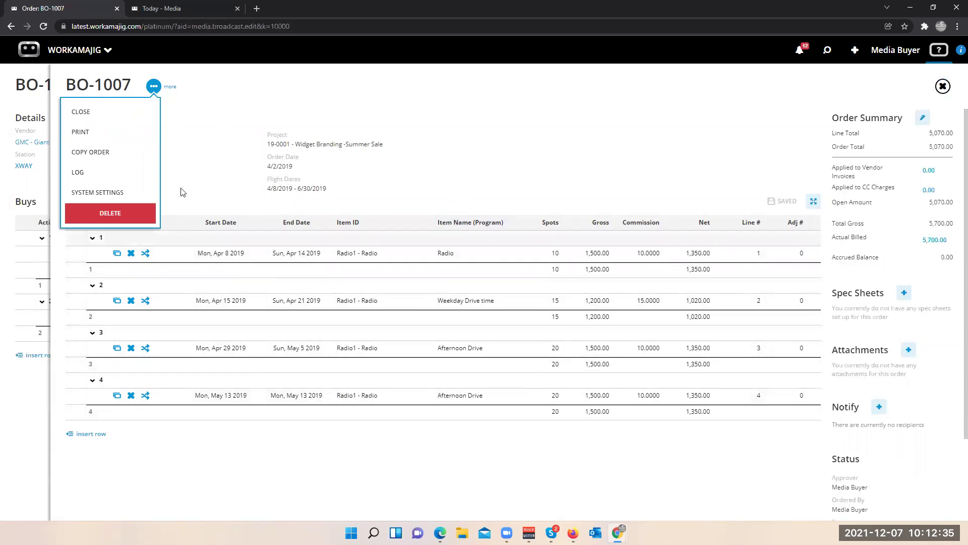
- Start copying BO-1007 with vendor Giant Media Company and station XWAY
{"action": "left_click", "coordinate": [121, 152]}
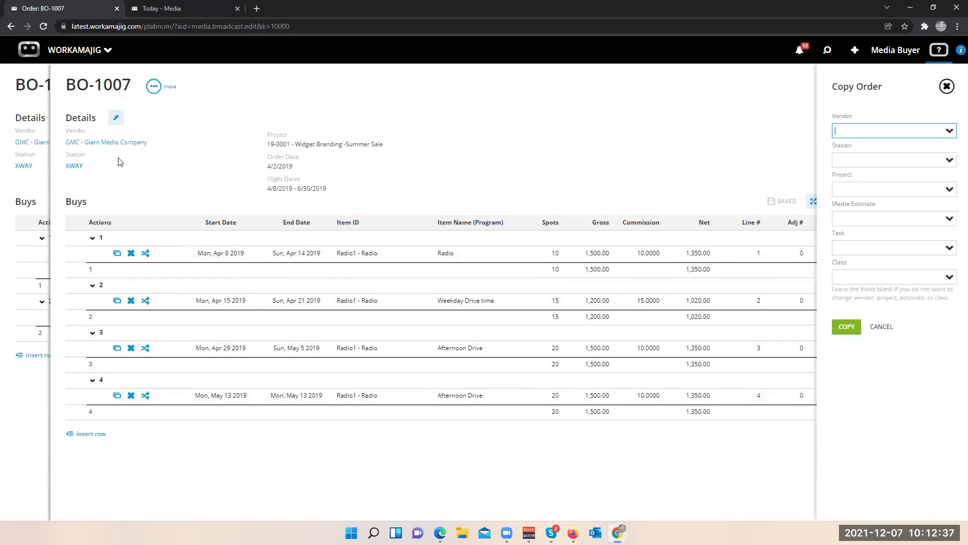
{"action": "left_click", "coordinate": [948, 131]}
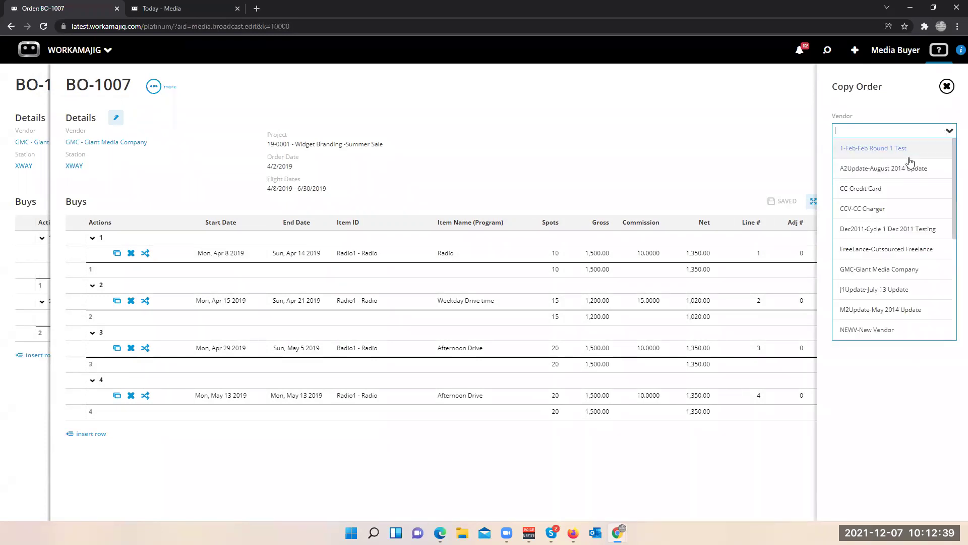
{"action": "left_click", "coordinate": [861, 270]}
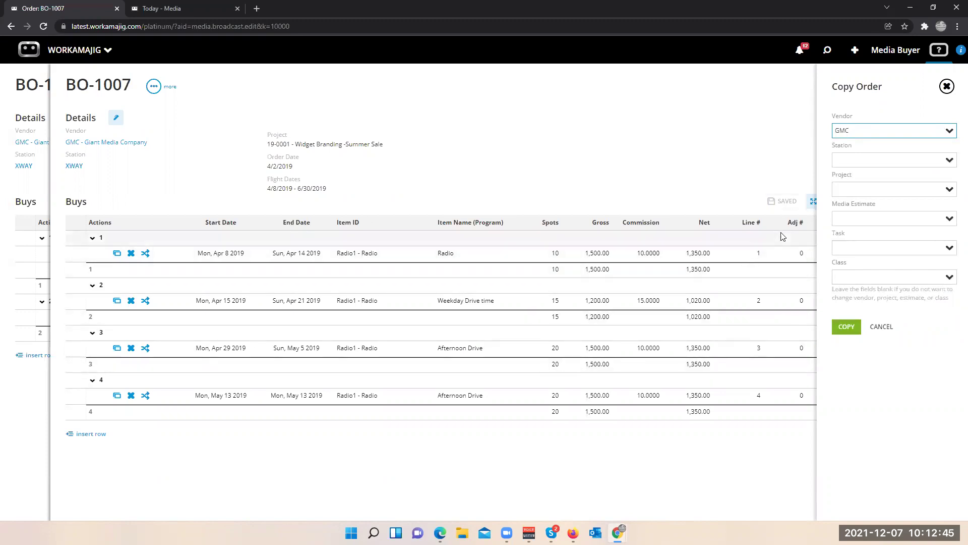
{"action": "left_click", "coordinate": [945, 161]}
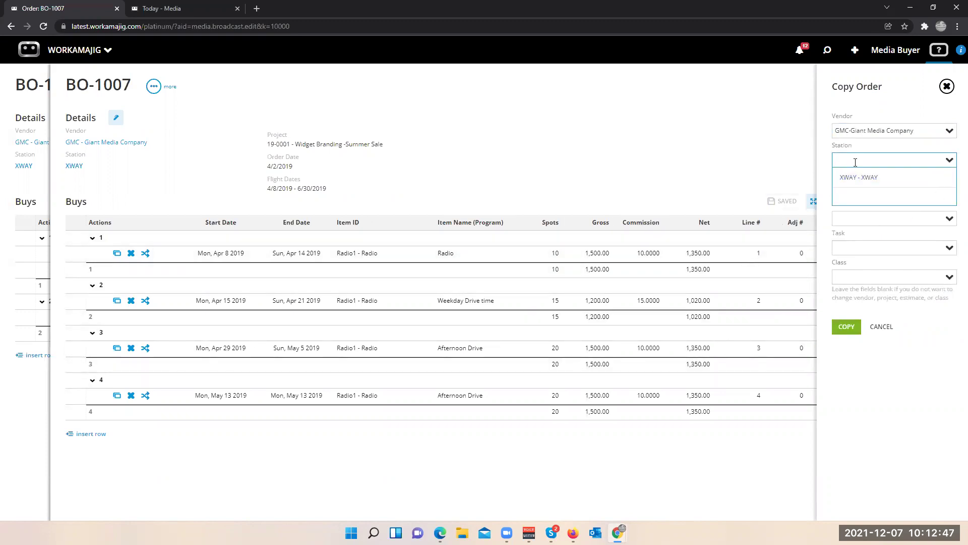
{"action": "left_click", "coordinate": [859, 177]}
- Assign the copy to project 22-ABC-Media - 2021-2022 Media Plan with task 1, creating BO-1016
{"action": "left_click", "coordinate": [946, 189]}
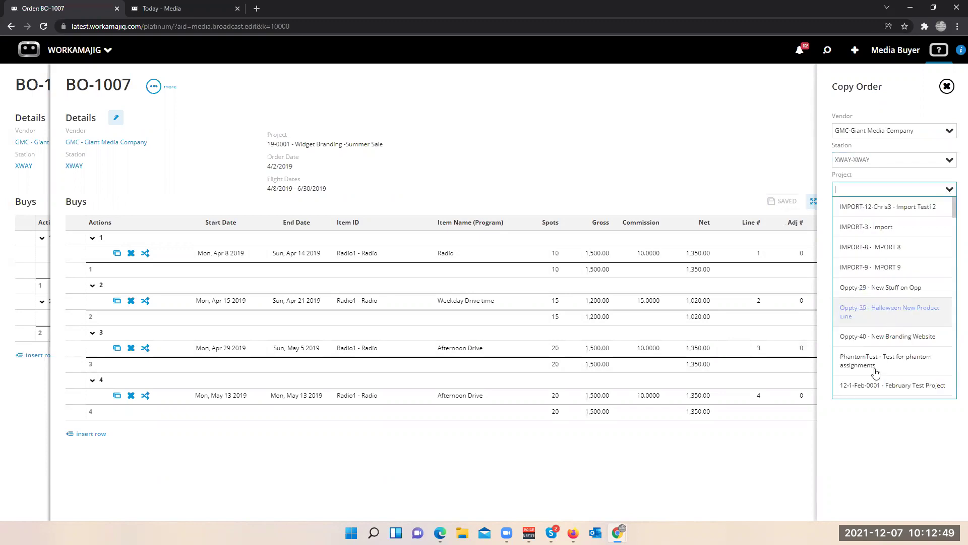
{"action": "scroll", "coordinate": [849, 318], "scroll_direction": "down", "scroll_amount": 1}
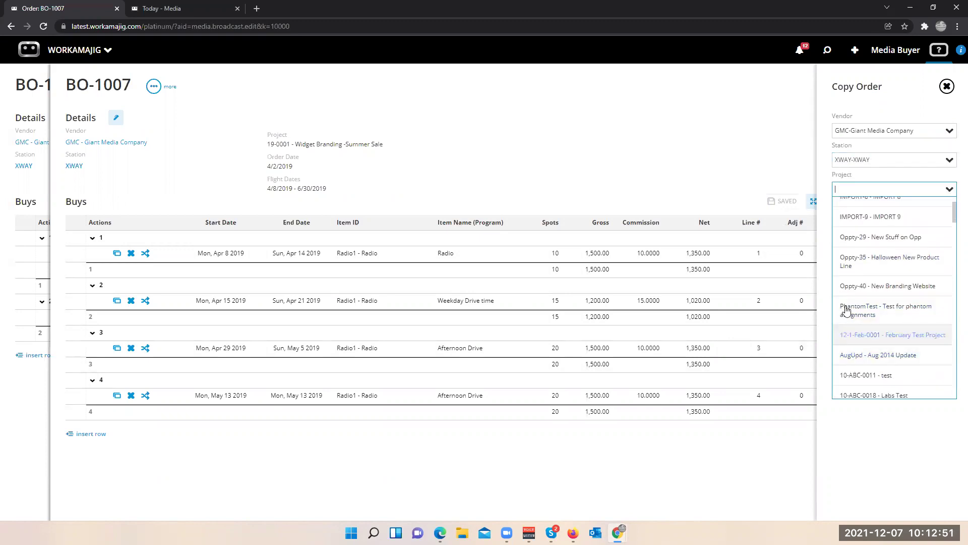
{"action": "type", "text": "media"}
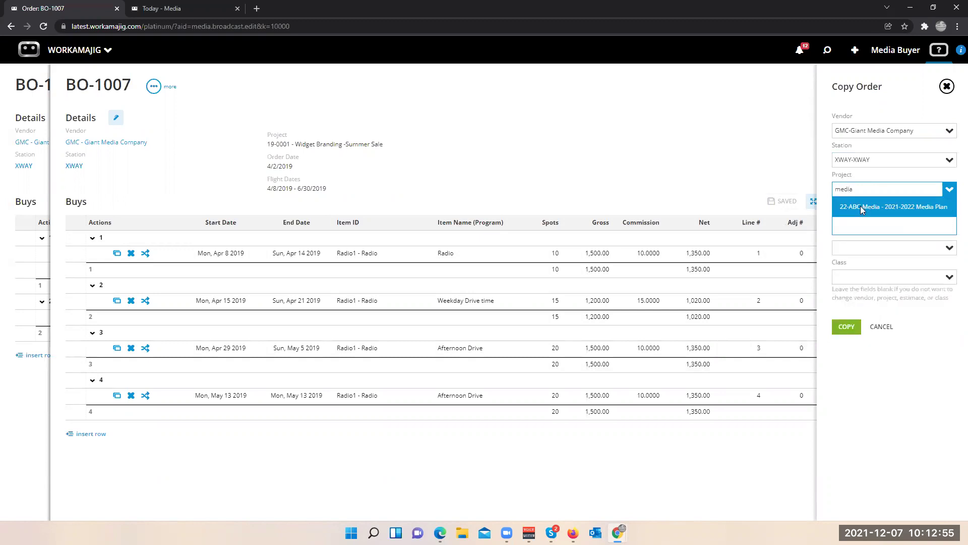
{"action": "left_click", "coordinate": [858, 213]}
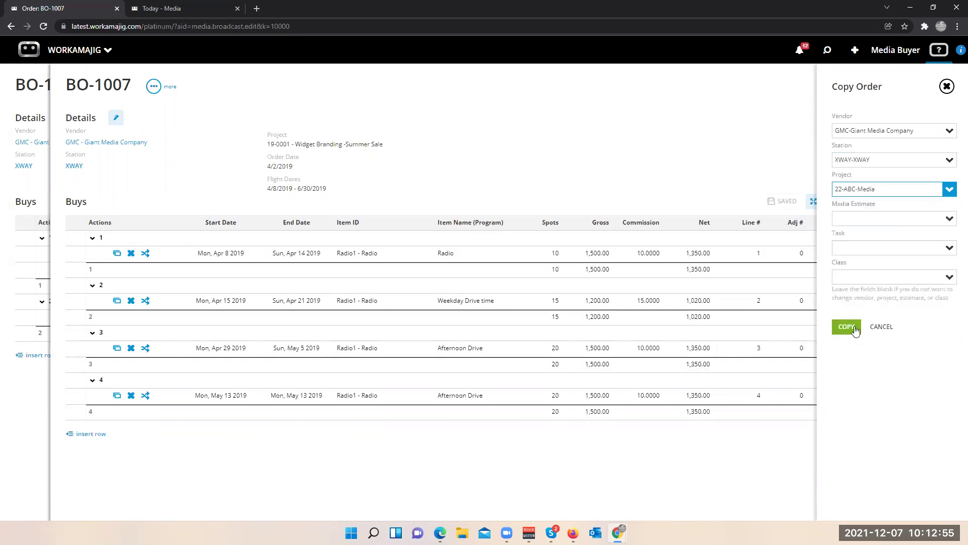
{"action": "left_click", "coordinate": [950, 251]}
{"action": "type", "text": "1"}
{"action": "left_click", "coordinate": [850, 326]}
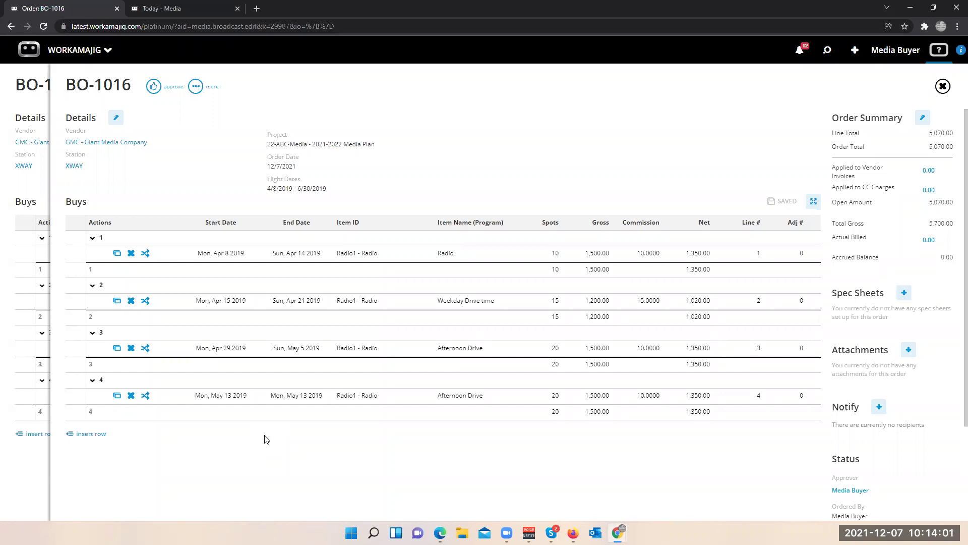
- Review invoice INV-1150 from the recent records, then close it and BO-1016 back to BO-1007
{"action": "left_click", "coordinate": [828, 51]}
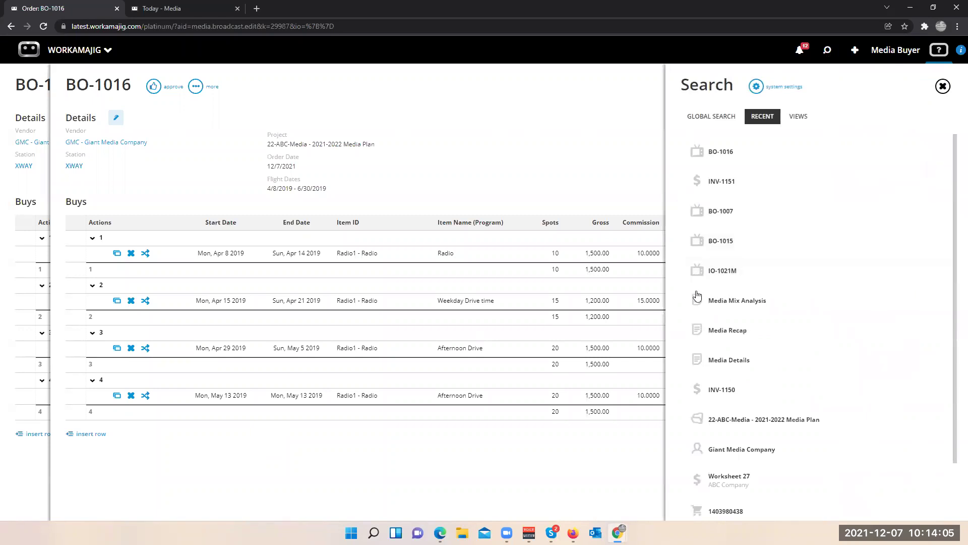
{"action": "scroll", "coordinate": [698, 353], "scroll_direction": "down", "scroll_amount": 1}
{"action": "left_click", "coordinate": [721, 343]}
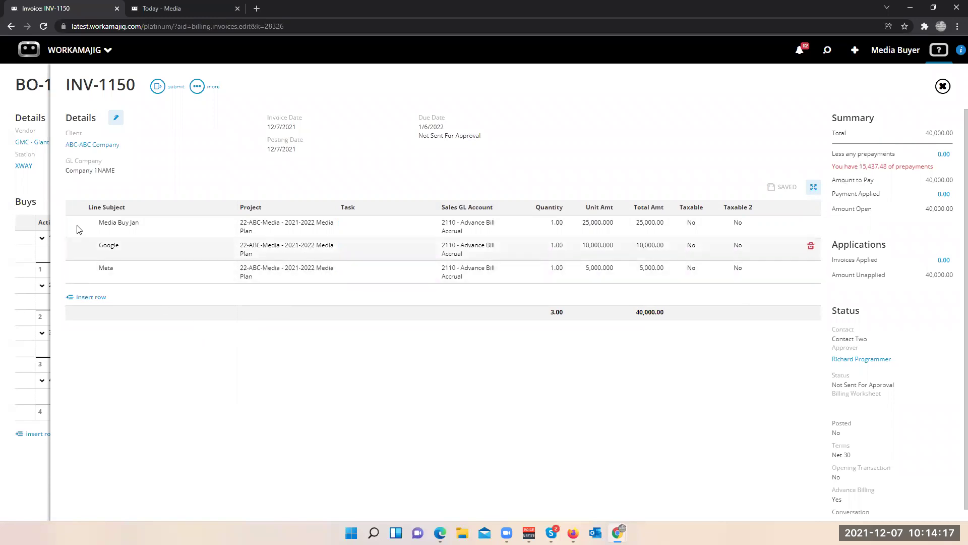
{"action": "left_click", "coordinate": [25, 196]}
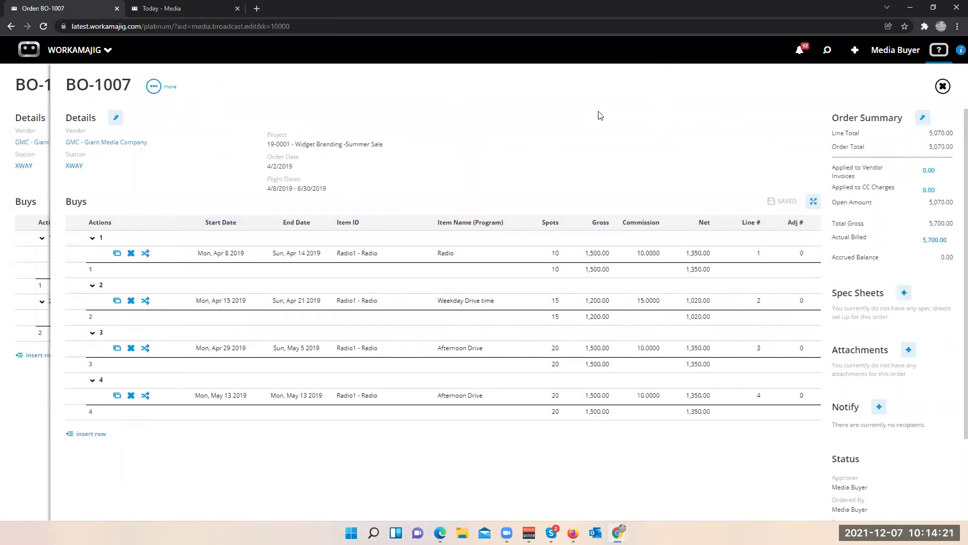
- Switch to the Today - Billing dashboard showing 9,267.64 of media to bill
{"action": "left_click", "coordinate": [855, 50]}
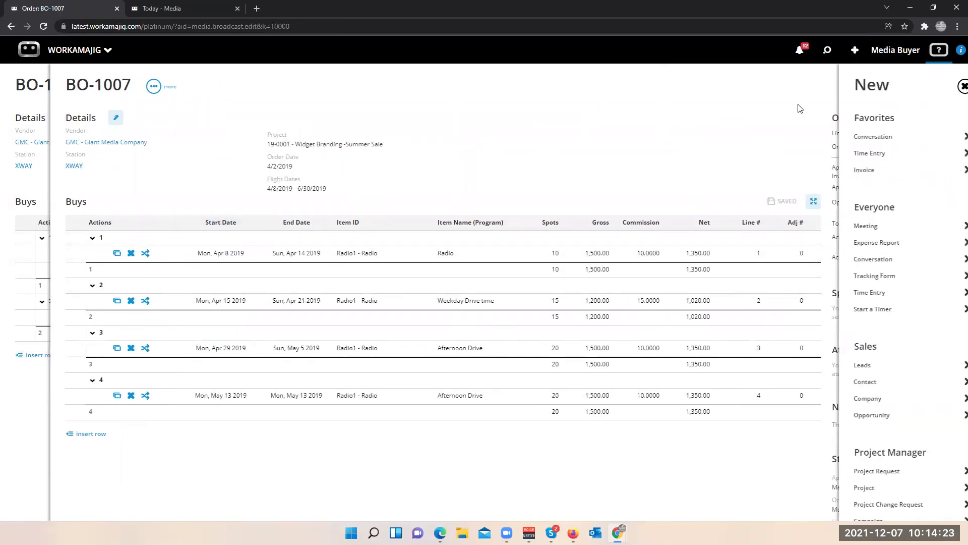
{"action": "left_click", "coordinate": [557, 162]}
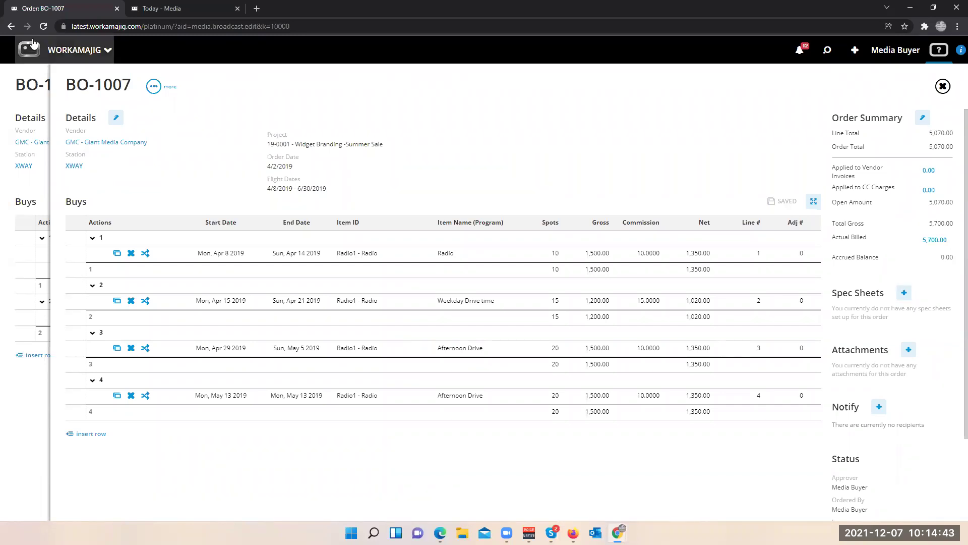
{"action": "left_click", "coordinate": [50, 50]}
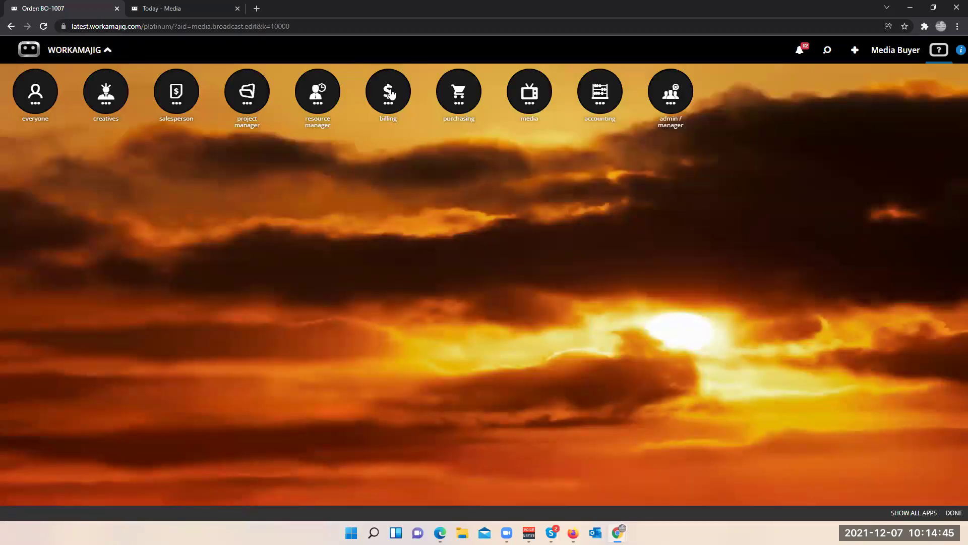
{"action": "left_click", "coordinate": [391, 94]}
{"action": "left_click", "coordinate": [44, 181]}
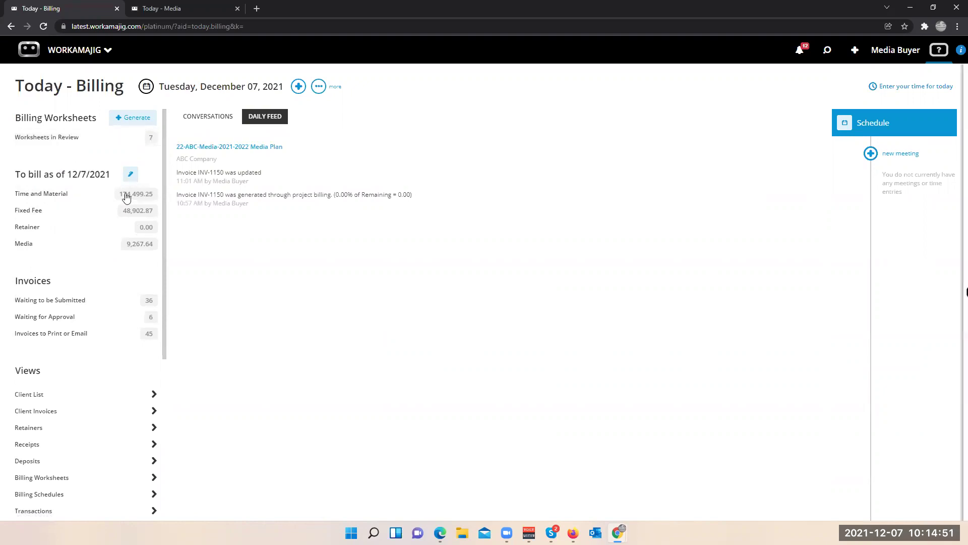
- Open Worksheet 27 (Testing, testing 123) from Worksheets in Review and list its 1,010.11 Import 4 unapplied advance
{"action": "left_click", "coordinate": [124, 138]}
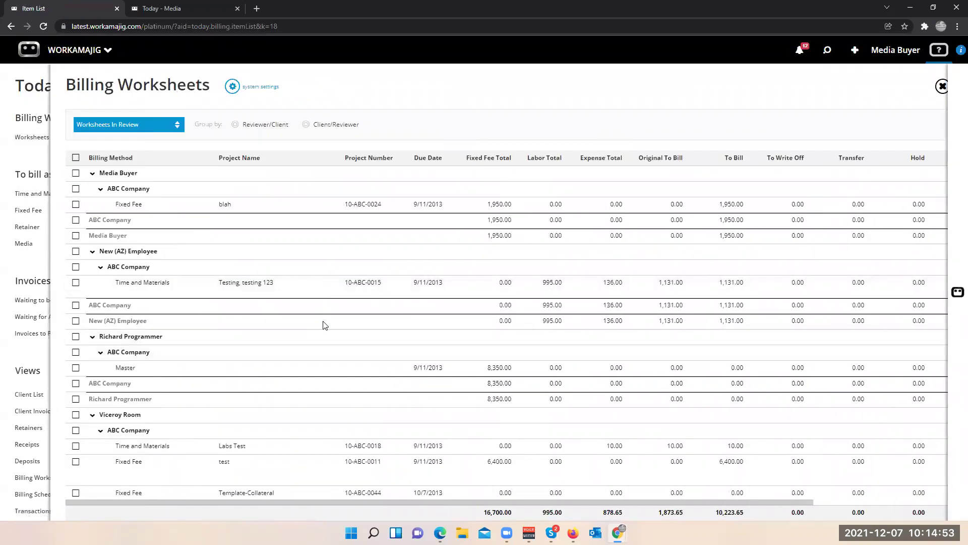
{"action": "left_click", "coordinate": [353, 306]}
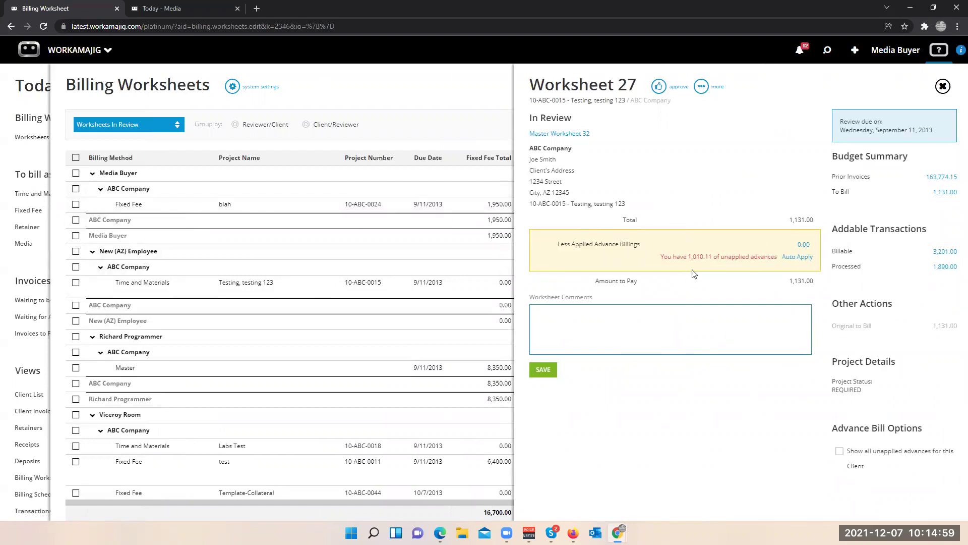
{"action": "left_click", "coordinate": [804, 245]}
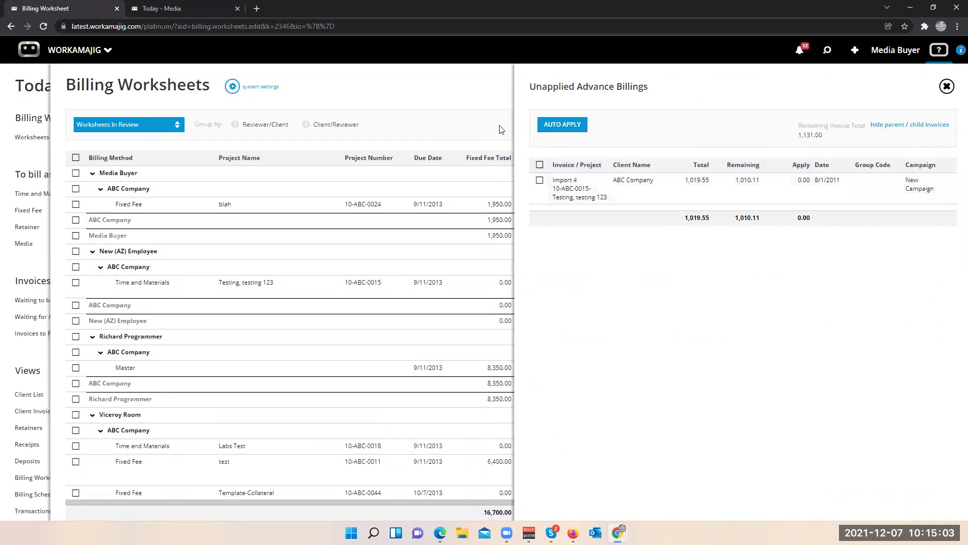
{"action": "left_click", "coordinate": [947, 86]}
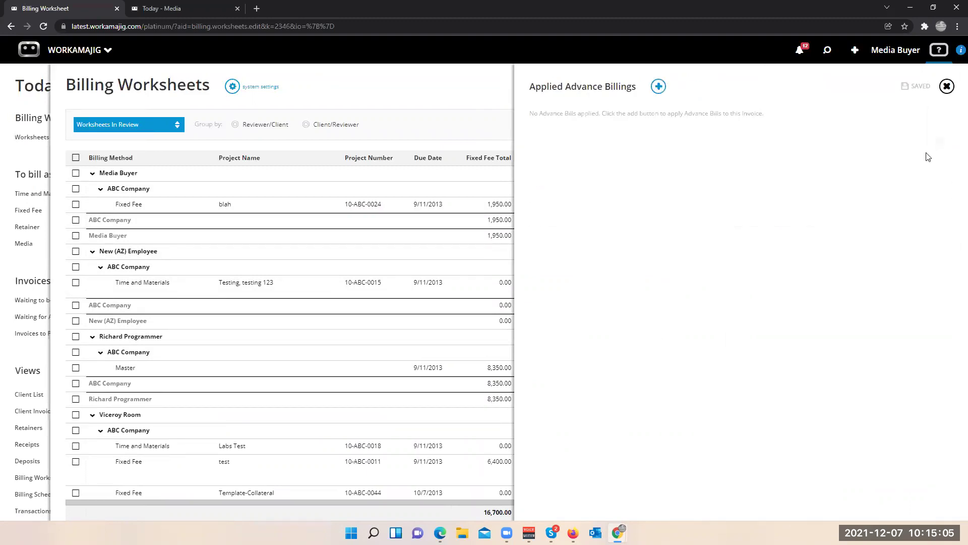
{"action": "left_click", "coordinate": [946, 87]}
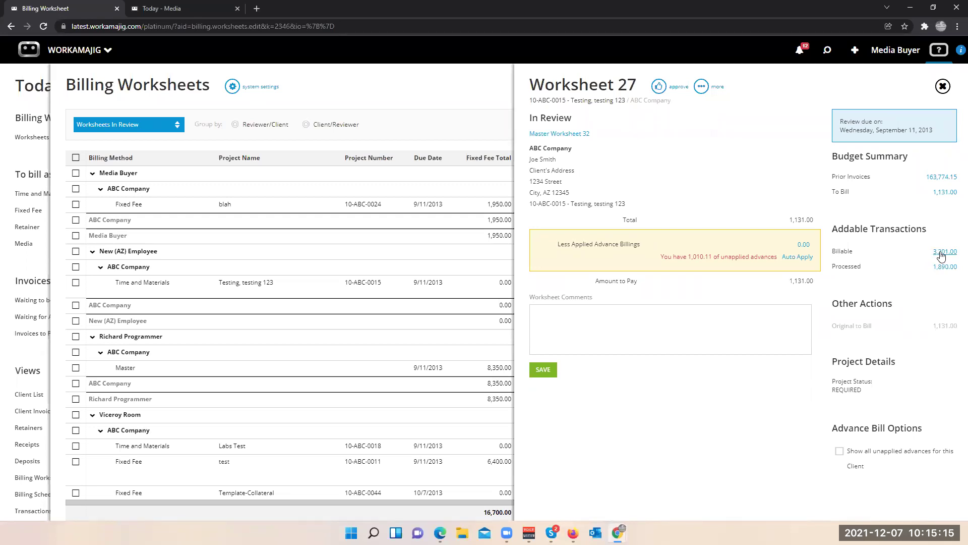
{"action": "left_click", "coordinate": [803, 245]}
- Apply the 1,010.11 Import 4 advance to Worksheet 27, leaving 120.89 of its 1,131.00 to pay
{"action": "left_click", "coordinate": [540, 180]}
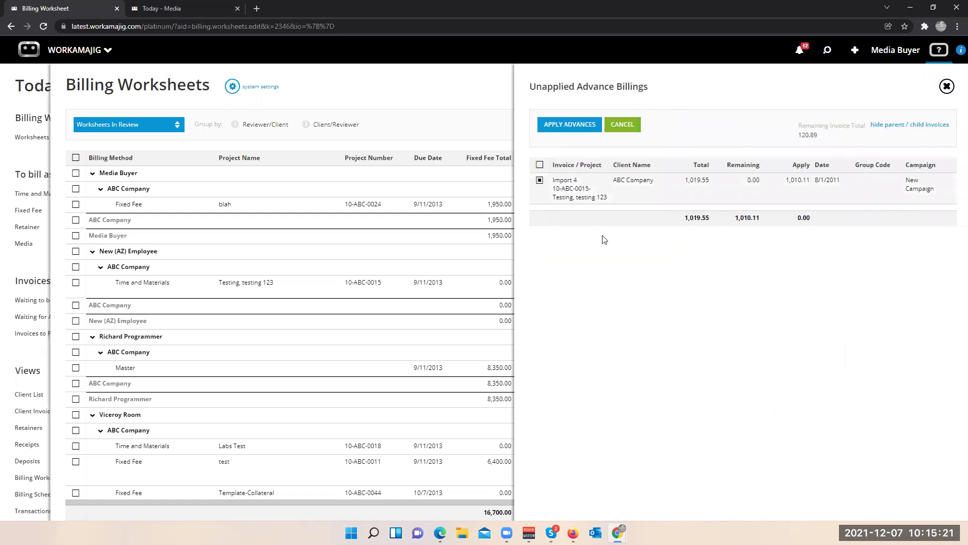
{"action": "left_click", "coordinate": [580, 125]}
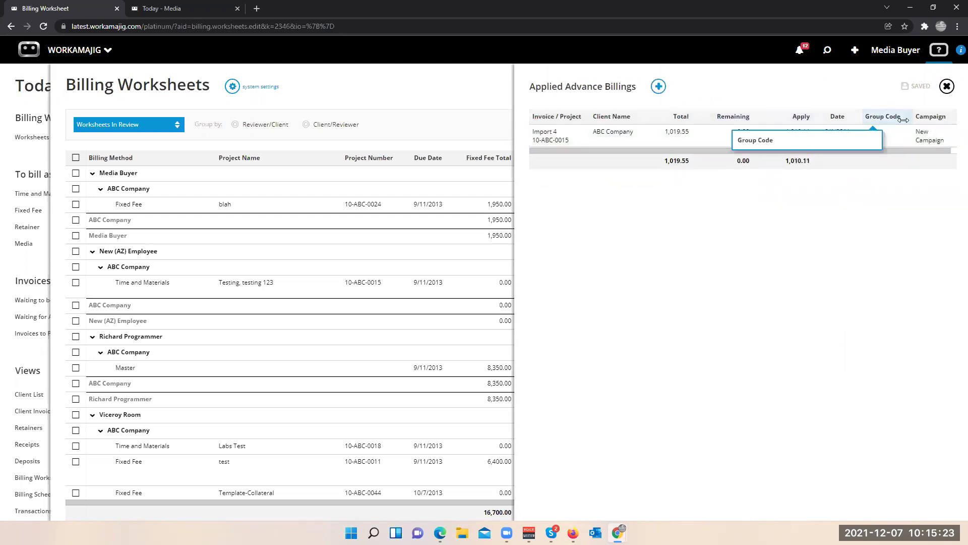
{"action": "left_click", "coordinate": [947, 86]}
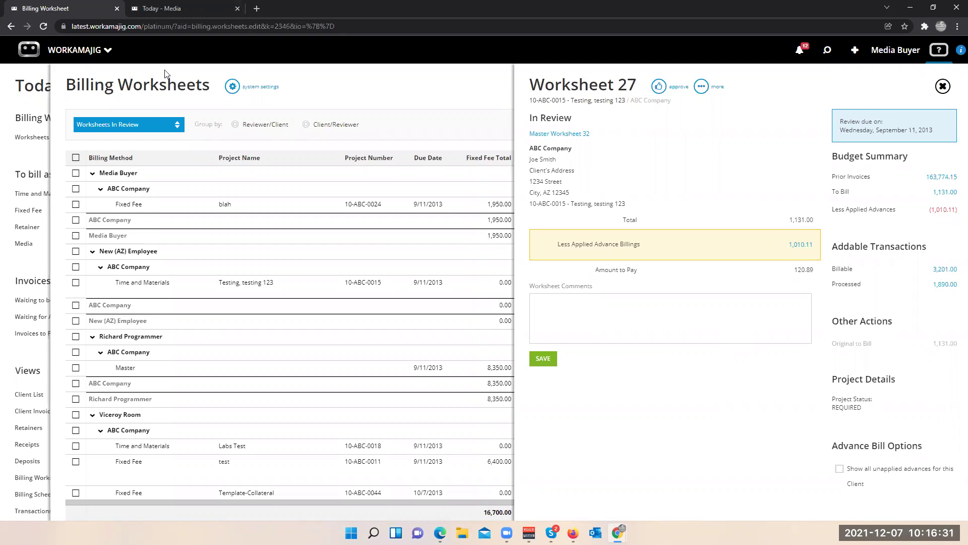
- Switch to the Today - Media dashboard from the media apps in the launcher
{"action": "left_click", "coordinate": [65, 52]}
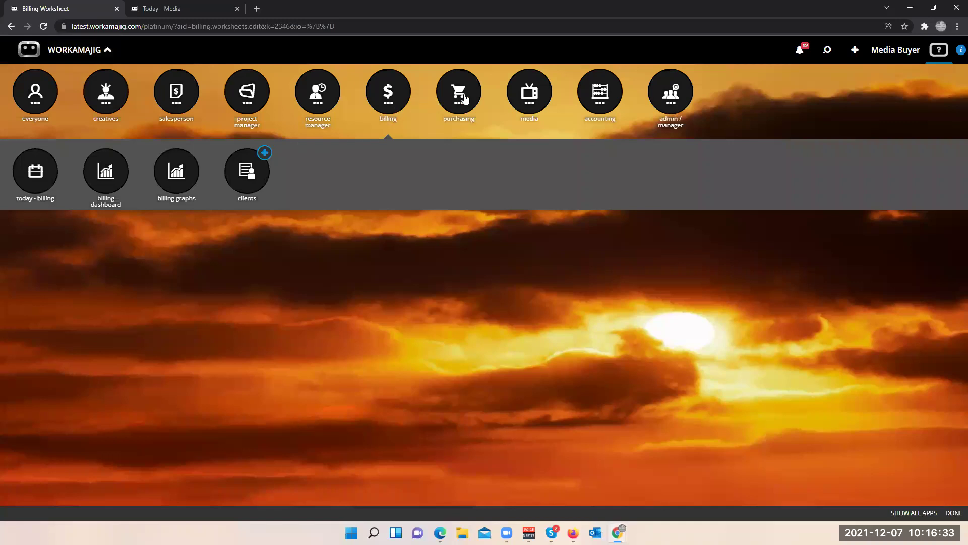
{"action": "left_click", "coordinate": [526, 100]}
{"action": "left_click", "coordinate": [41, 177]}
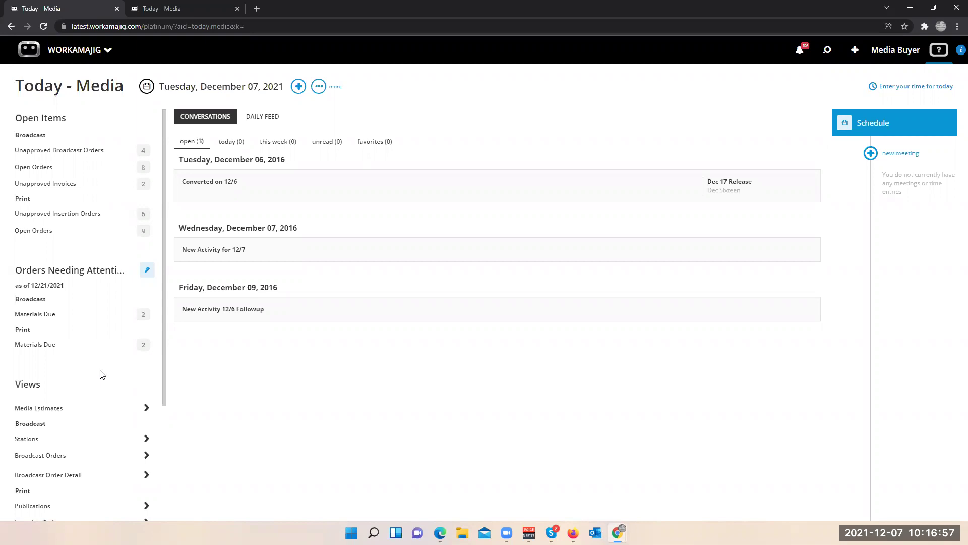
{"action": "scroll", "coordinate": [99, 375], "scroll_direction": "down", "scroll_amount": 1}
{"action": "scroll", "coordinate": [98, 370], "scroll_direction": "up", "scroll_amount": 1}
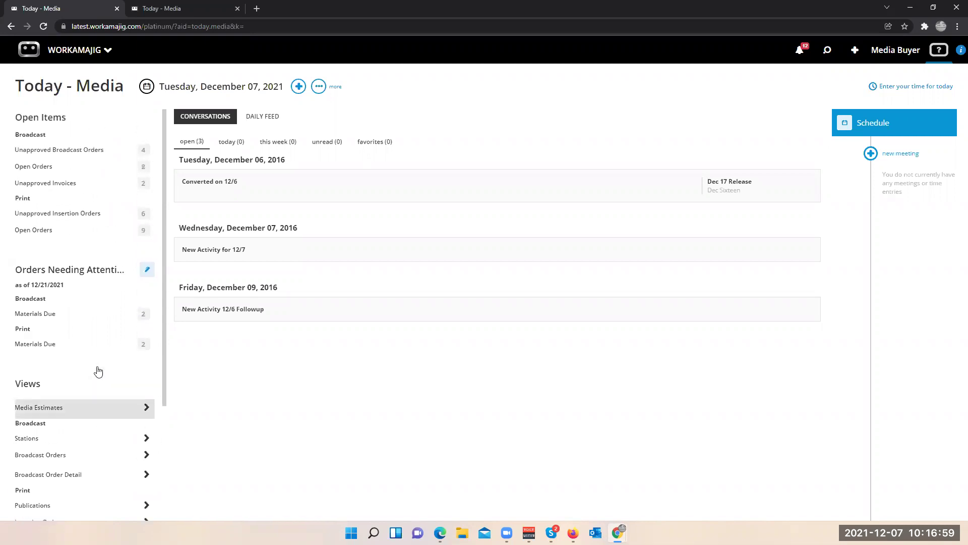
{"action": "left_click", "coordinate": [319, 93]}
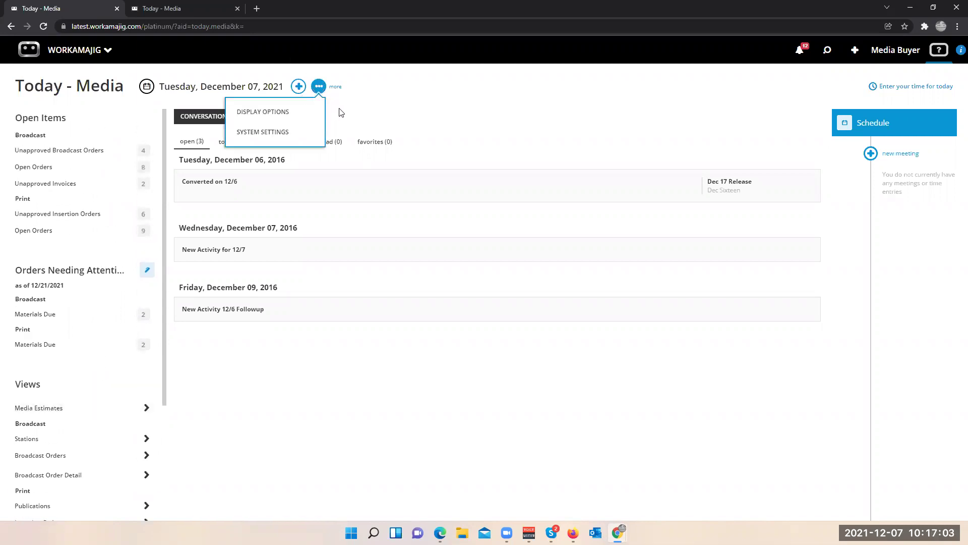
{"action": "left_click", "coordinate": [298, 87]}
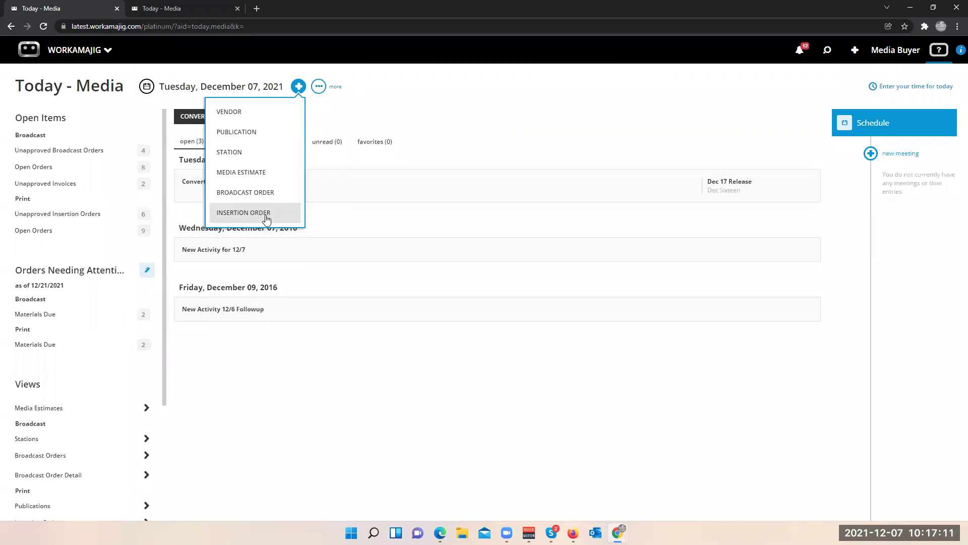
{"action": "left_click", "coordinate": [453, 114]}
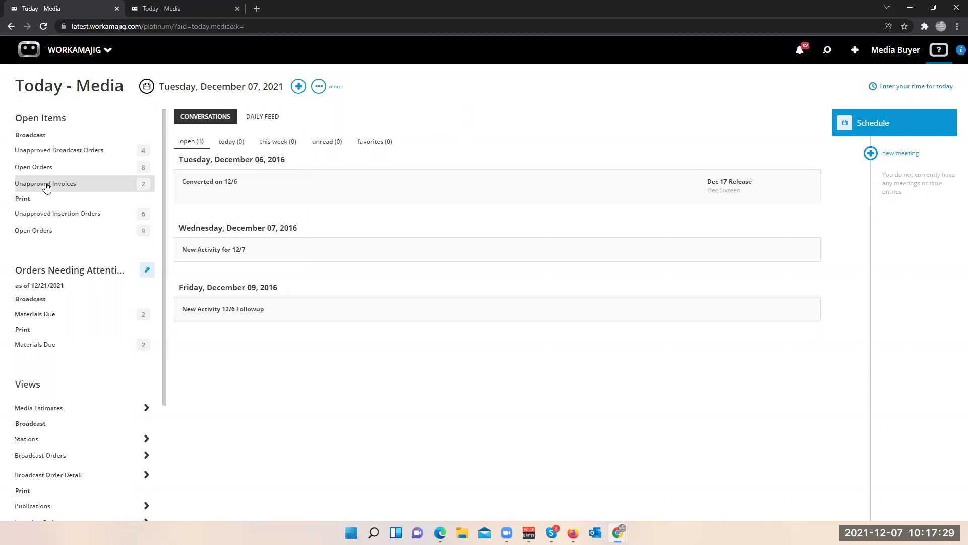
{"action": "left_click", "coordinate": [46, 188]}
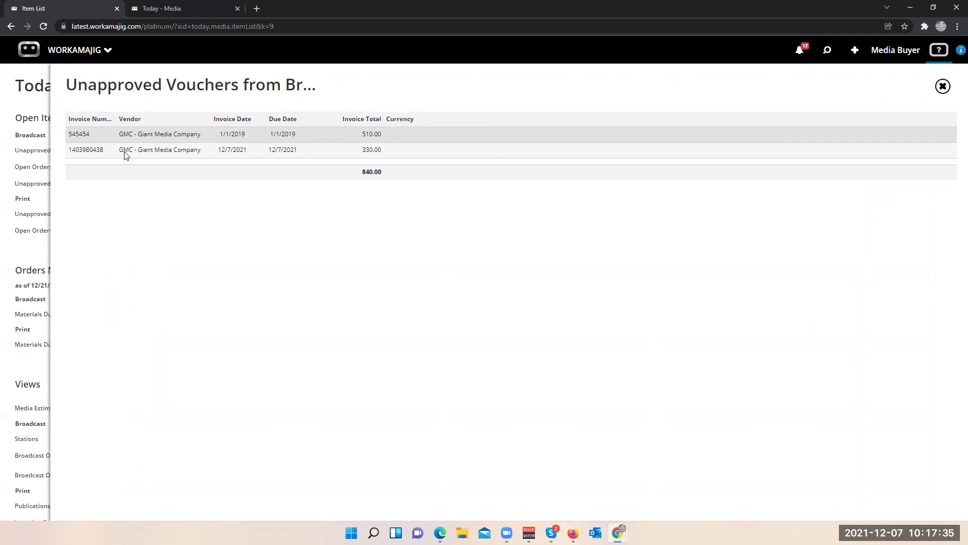
{"action": "left_click", "coordinate": [31, 291]}
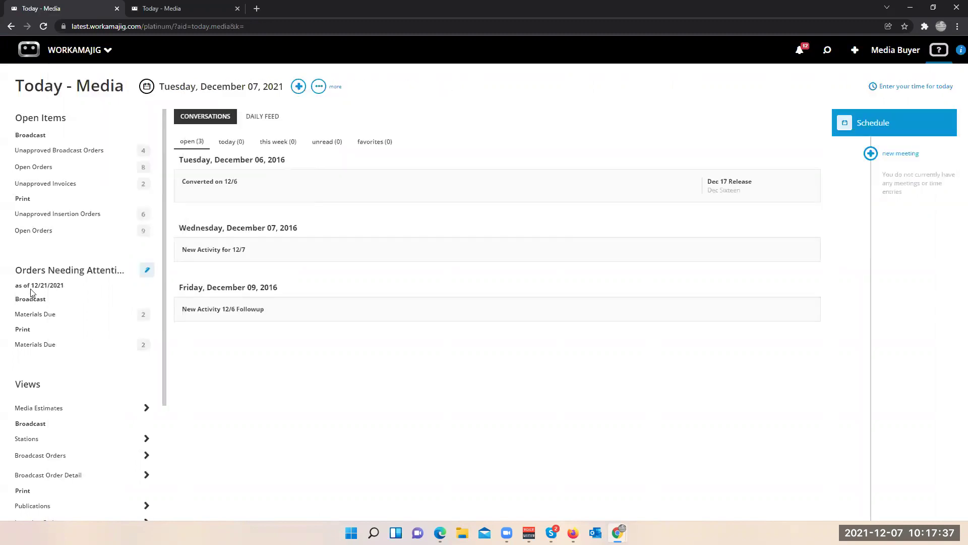
{"action": "scroll", "coordinate": [92, 331], "scroll_direction": "down", "scroll_amount": 1}
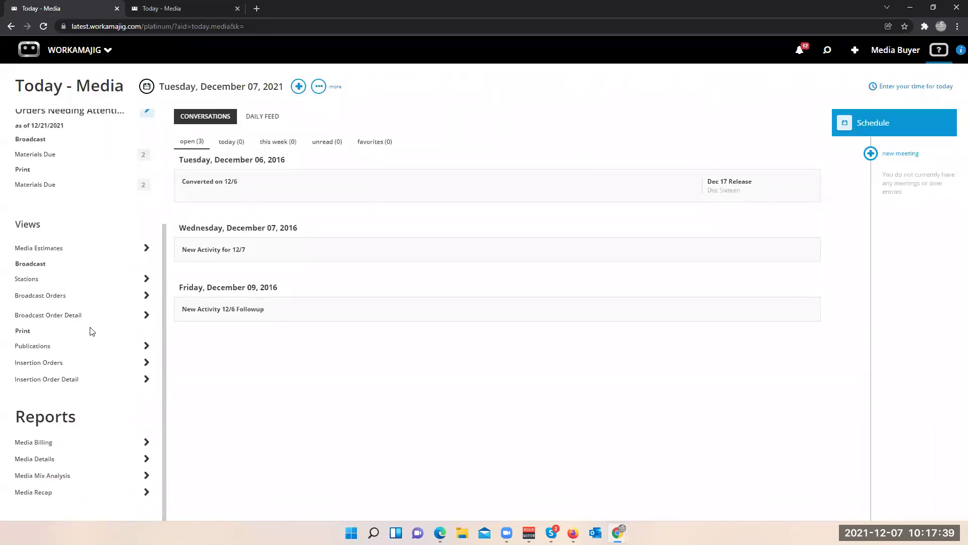